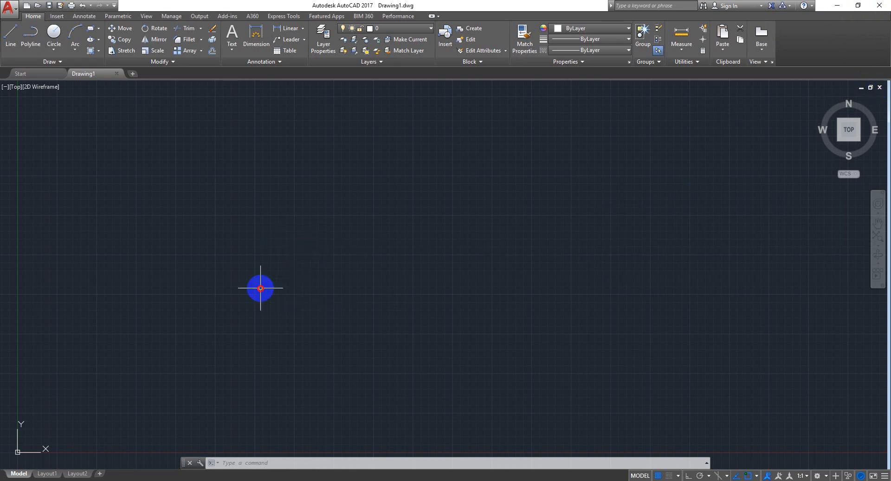
# Switch to the 456 folder in File Explorer and examine the drawings A001.dwg and M001.dwg.
pyautogui.click(246, 278)
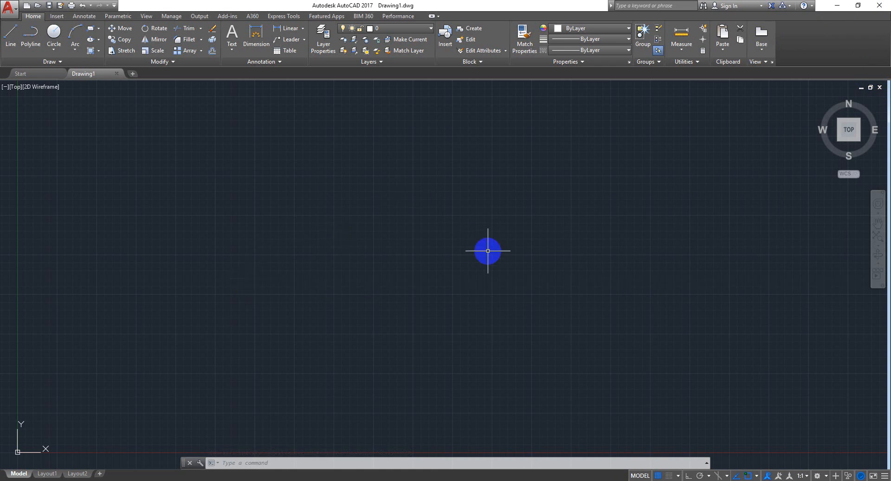
pyautogui.click(843, 5)
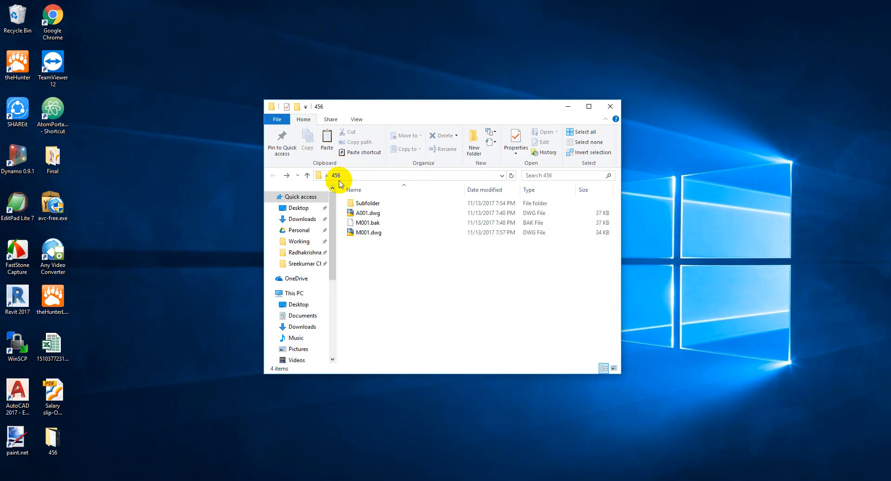
pyautogui.click(52, 440)
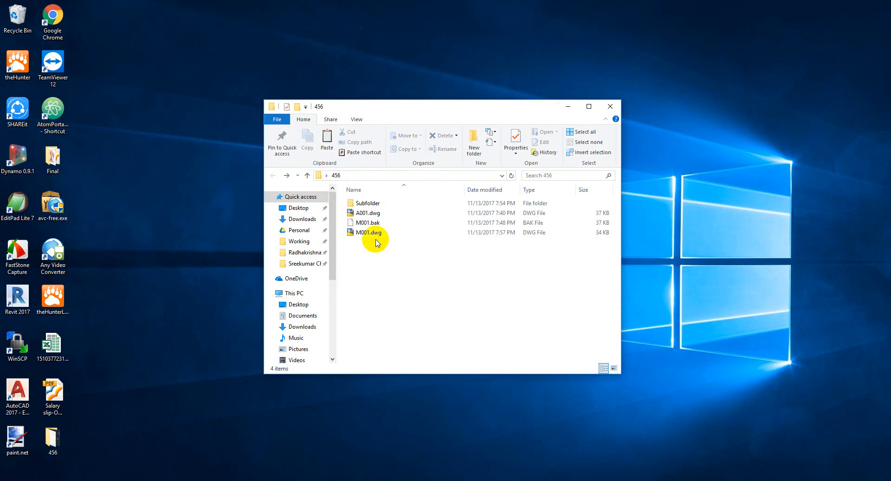
pyautogui.click(370, 213)
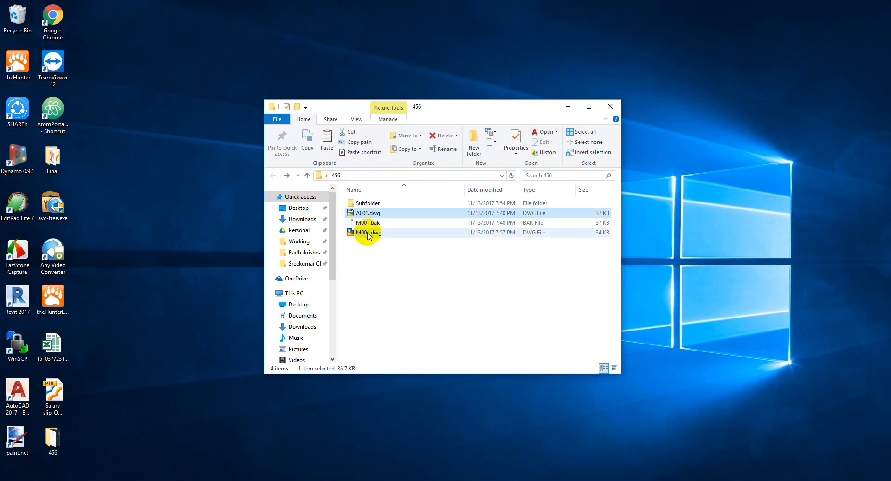
pyautogui.click(366, 232)
pyautogui.click(393, 298)
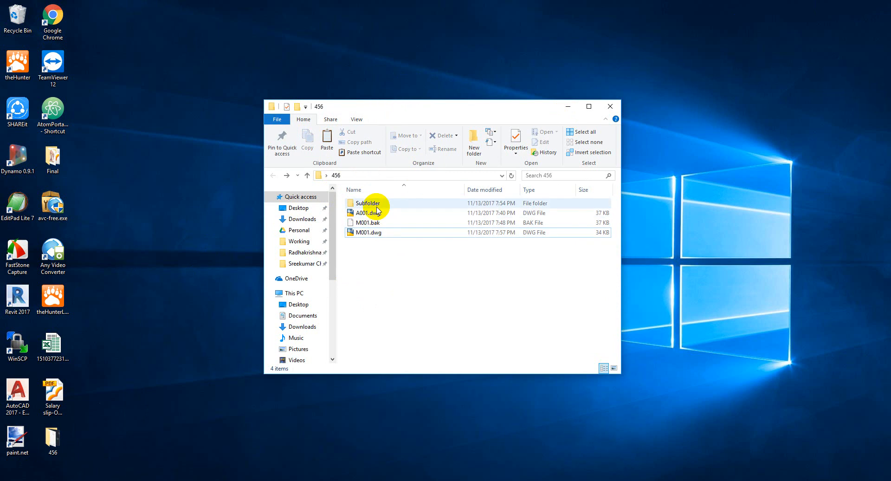
pyautogui.moveTo(533, 292); pyautogui.dragTo(497, 330)
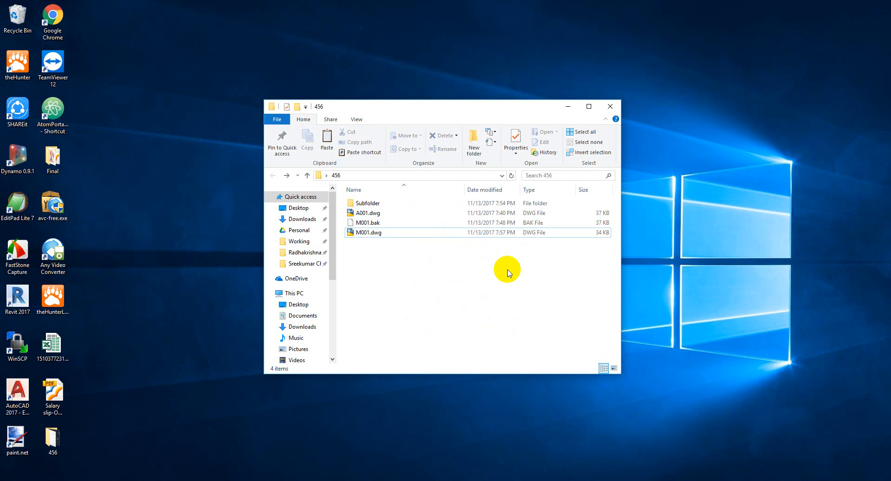
# Look at the drawings inside Subfolder, then return to the 456 folder.
pyautogui.doubleClick(371, 207)
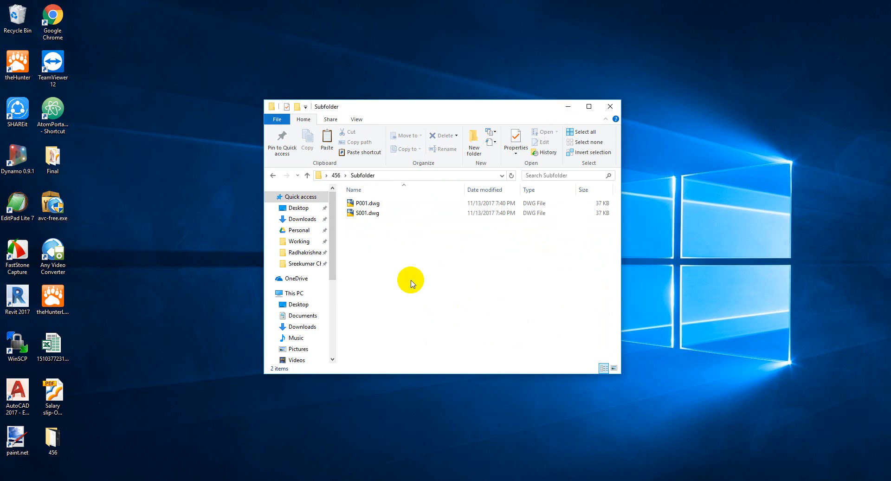
pyautogui.press('BackSpace')
pyautogui.click(429, 326)
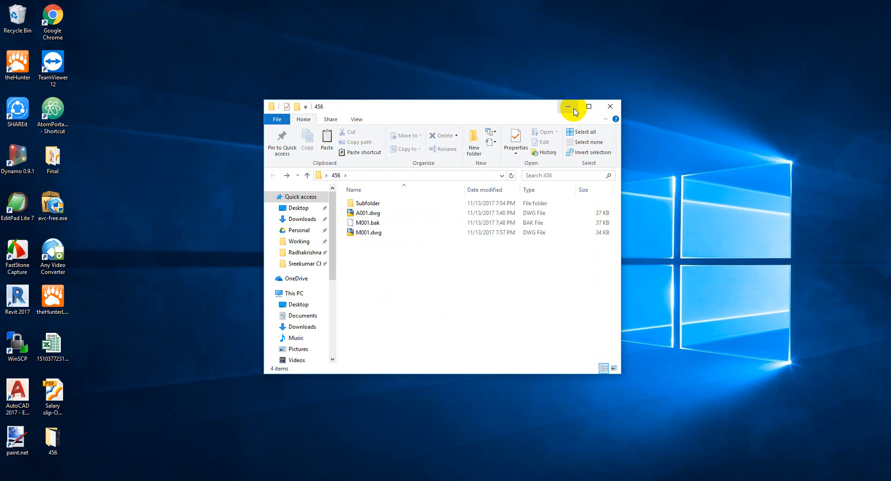
# Open A001.dwg in AutoCAD to view its rectangles, then close it without saving changes.
pyautogui.doubleClick(368, 213)
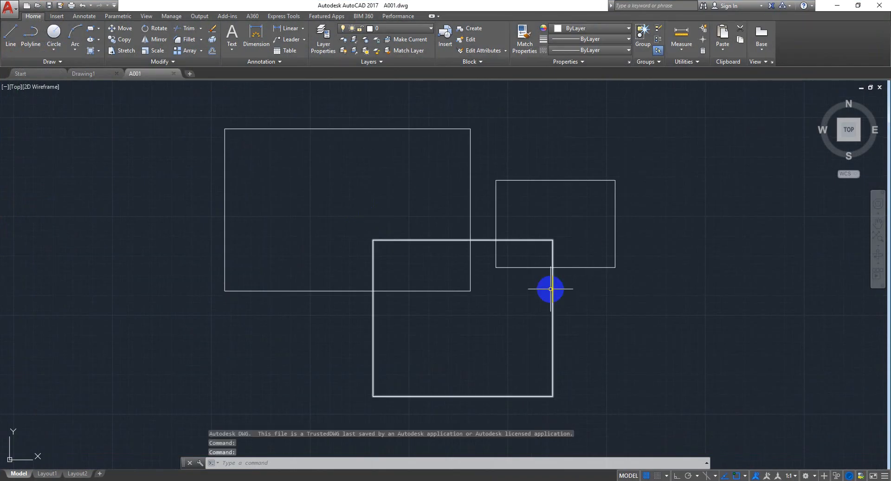
pyautogui.moveTo(594, 316)
pyautogui.mouseDown(button='middle')
pyautogui.moveTo(525, 345)
pyautogui.moveTo(414, 351)
pyautogui.mouseUp(button='middle')
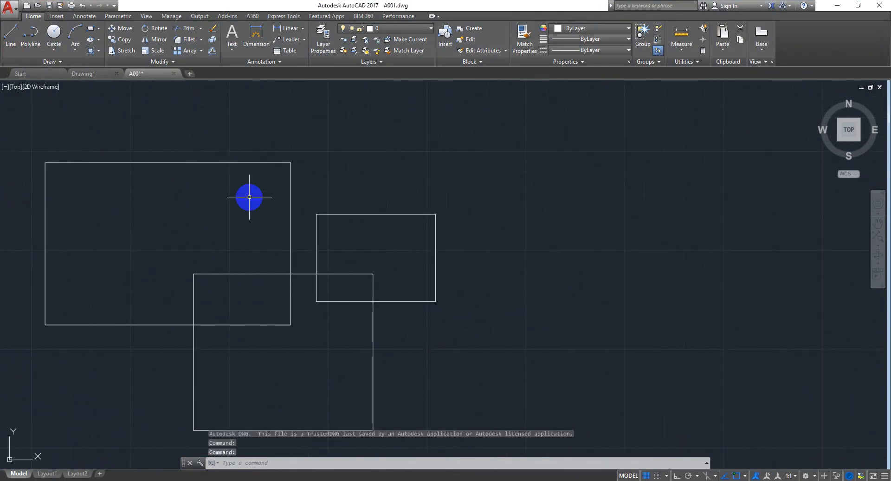
pyautogui.click(173, 74)
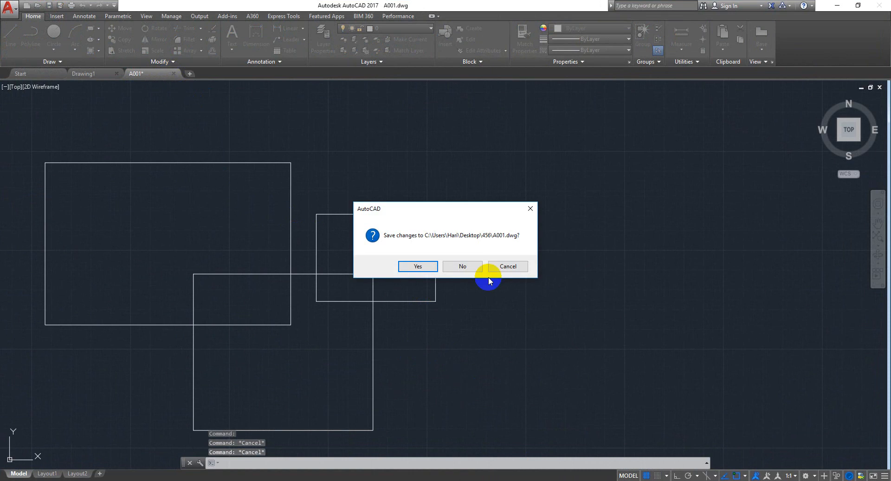
pyautogui.click(461, 274)
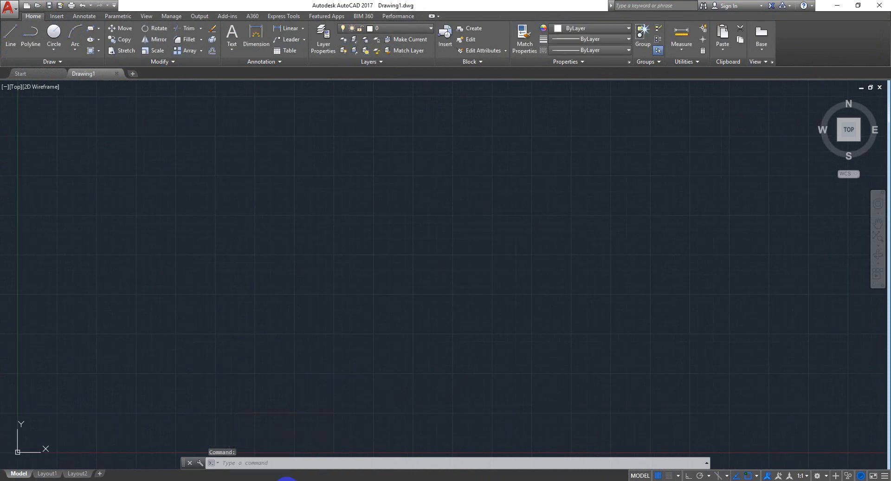
# Open M001.dwg from the 456 folder, ignoring its unresolved references.
pyautogui.moveTo(225, 478)
pyautogui.click(254, 467)
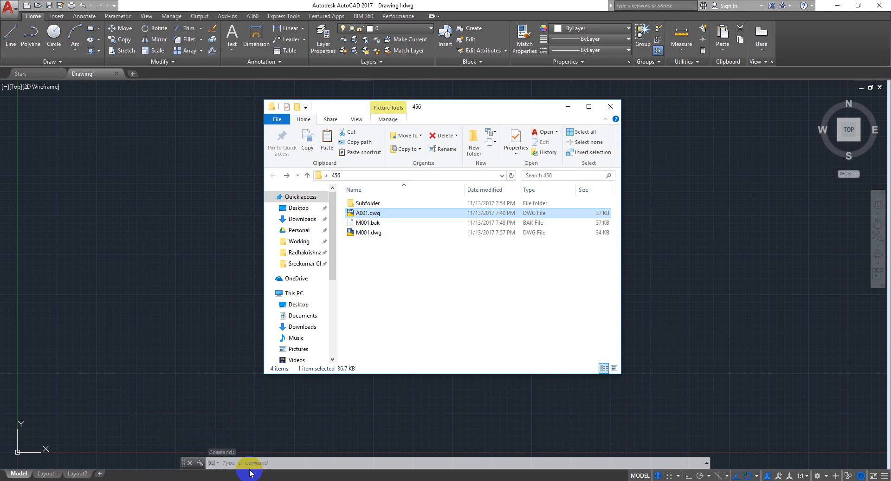
pyautogui.doubleClick(369, 232)
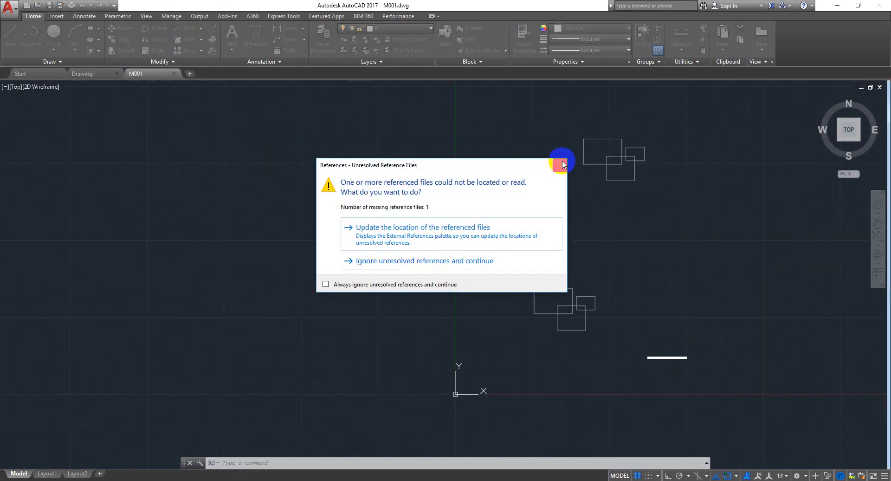
pyautogui.click(402, 263)
# Detach the external references A001, P001 and S001 from M001.dwg and close the External References palette.
pyautogui.click(473, 253)
pyautogui.click(338, 296)
pyautogui.write('xr')
pyautogui.press('Return')
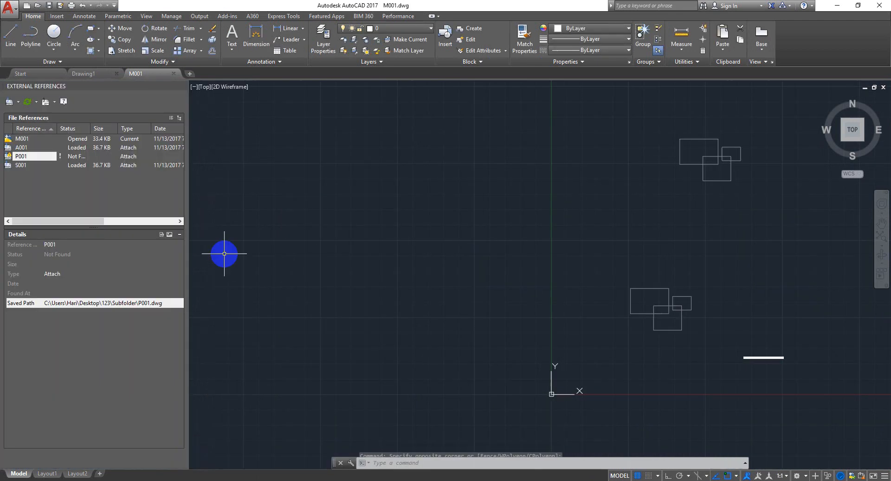
pyautogui.click(20, 147)
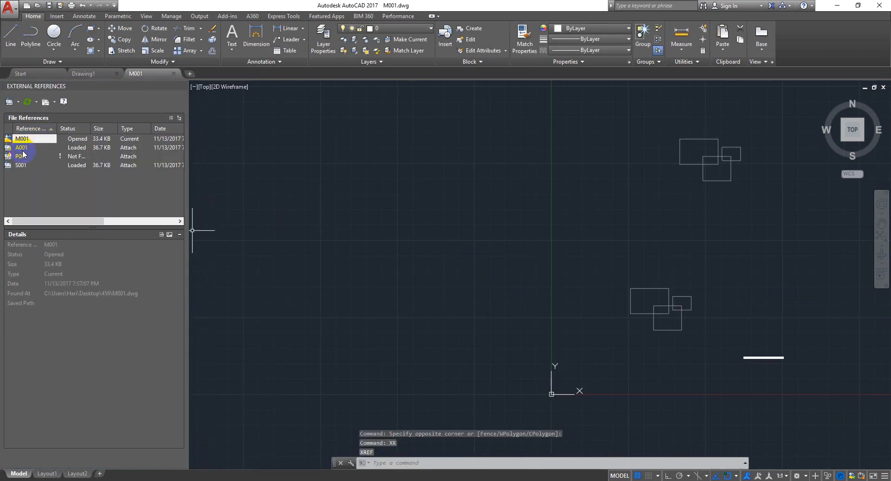
pyautogui.keyDown('shift'); pyautogui.click(21, 165); pyautogui.keyUp('shift')
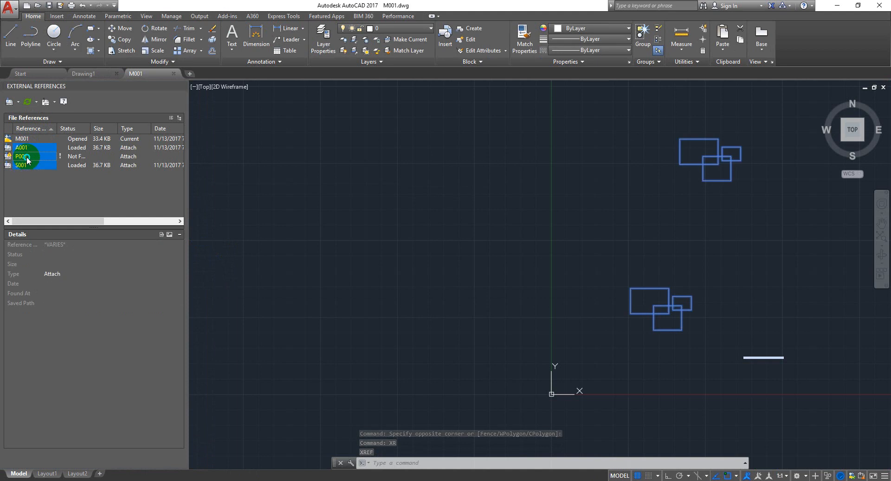
pyautogui.rightClick(24, 156)
pyautogui.click(61, 204)
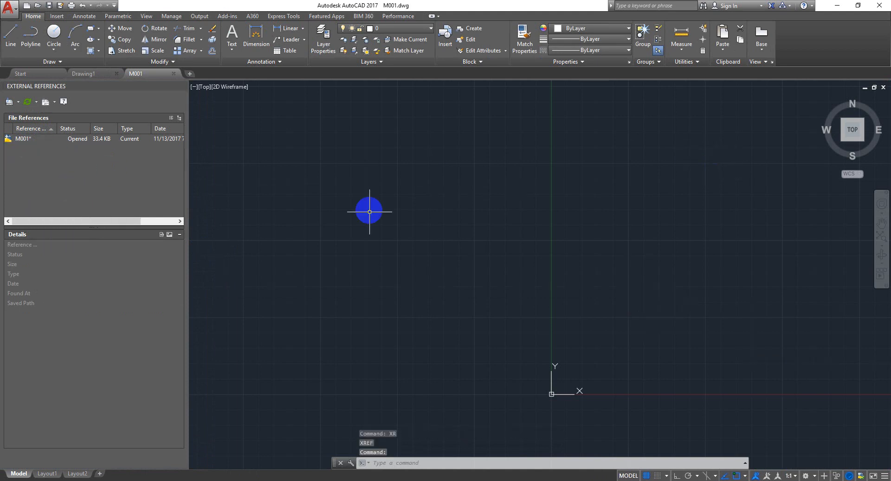
pyautogui.click(181, 86)
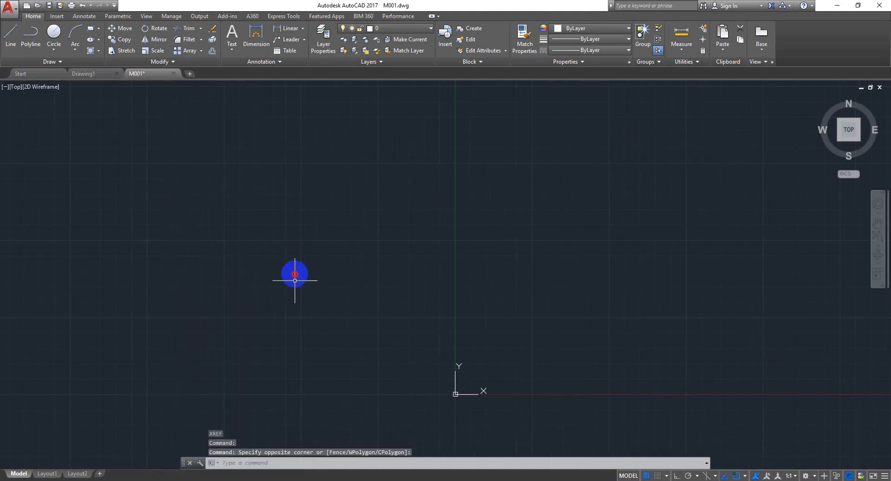
# Zoom the M001 drawing to its extents to check the model space for remaining objects.
pyautogui.write('z')
pyautogui.press('Return')
pyautogui.write('e')
pyautogui.press('Return')
pyautogui.click(574, 219)
pyautogui.click(300, 283)
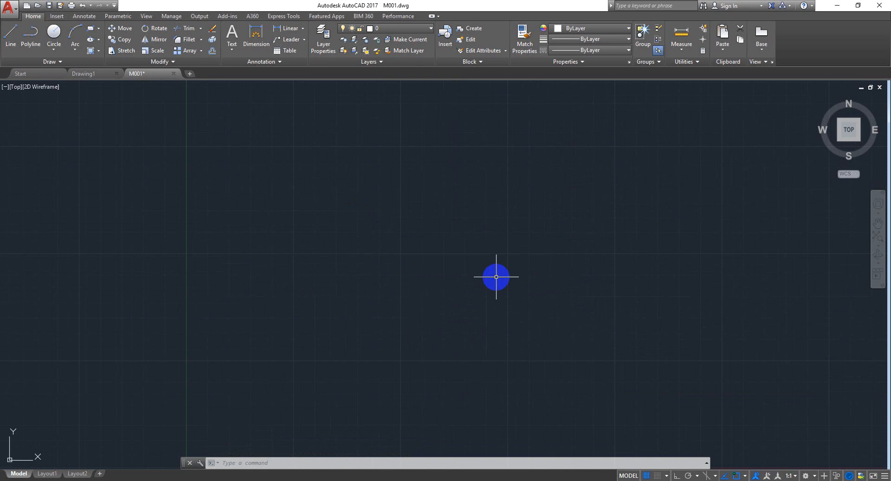
pyautogui.click(442, 351)
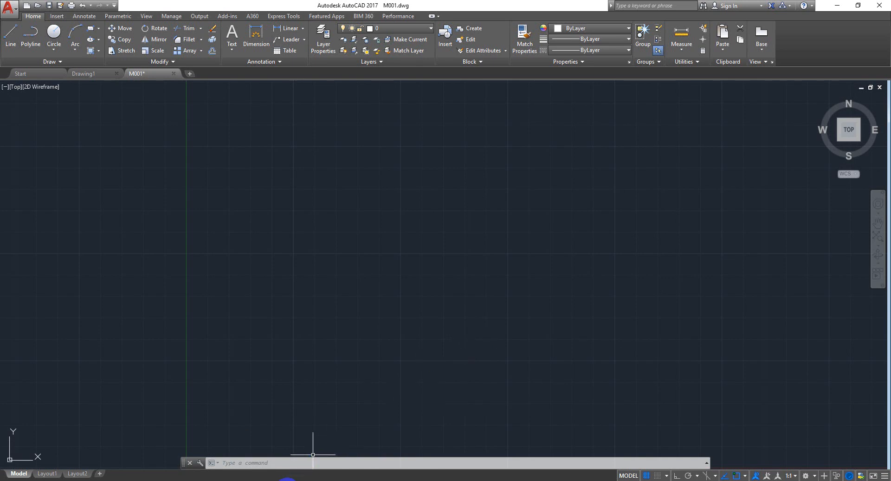
# Switch to Drawing1.dwg and close it, returning to M001.dwg.
pyautogui.moveTo(287, 479)
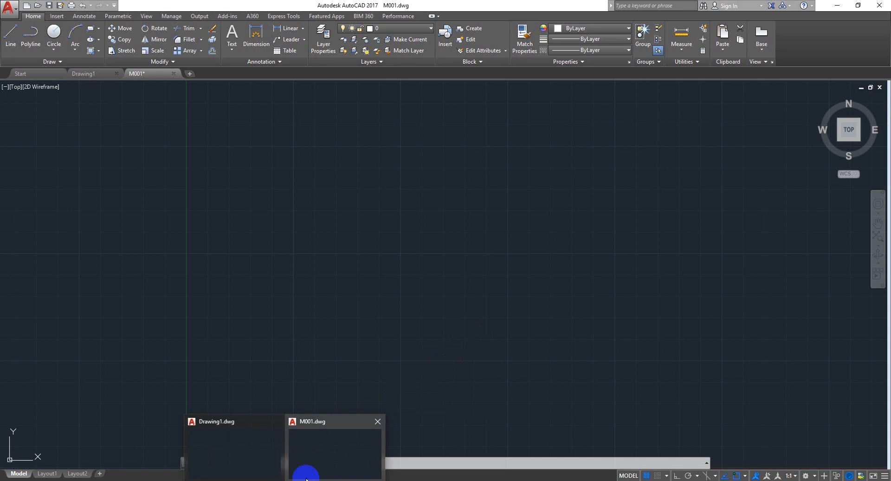
pyautogui.click(234, 446)
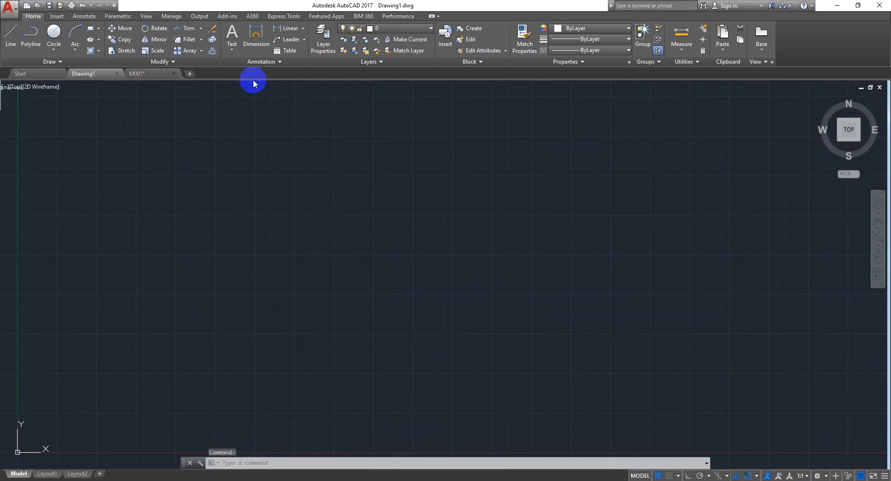
pyautogui.click(116, 74)
pyautogui.click(289, 464)
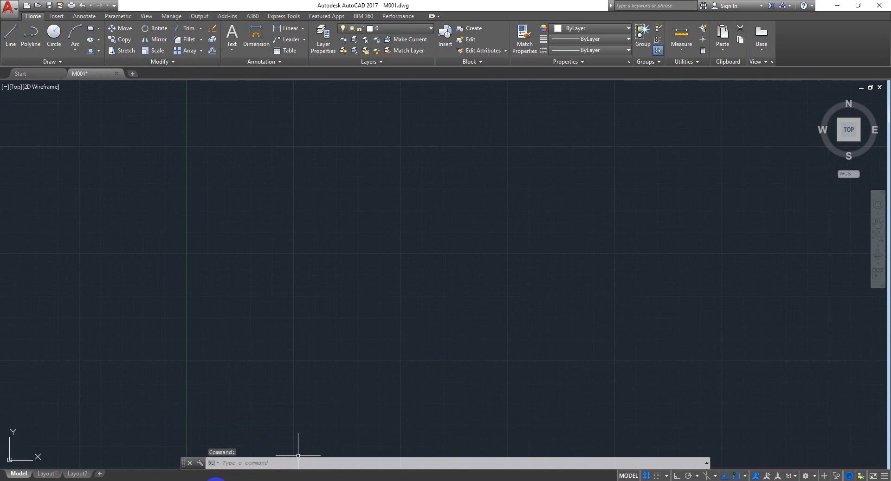
# Review A001.dwg and M001.dwg in the 456 folder, then return to the M001 drawing in AutoCAD.
pyautogui.click(263, 474)
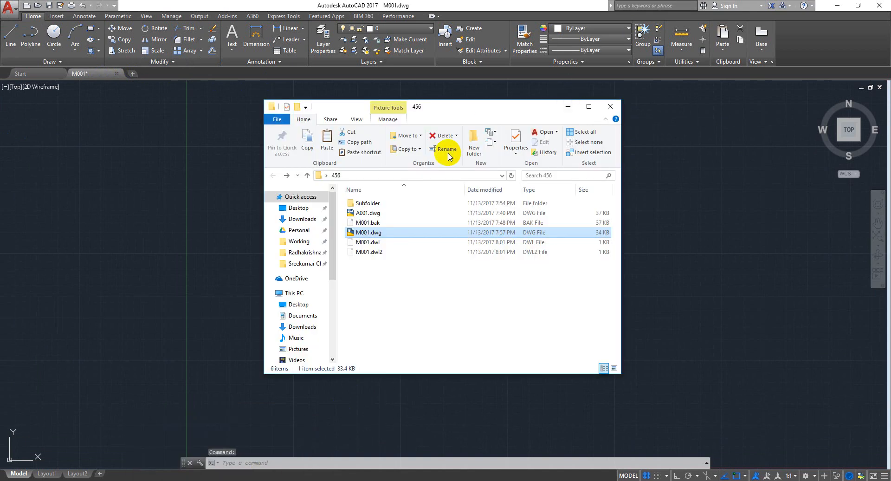
pyautogui.click(367, 213)
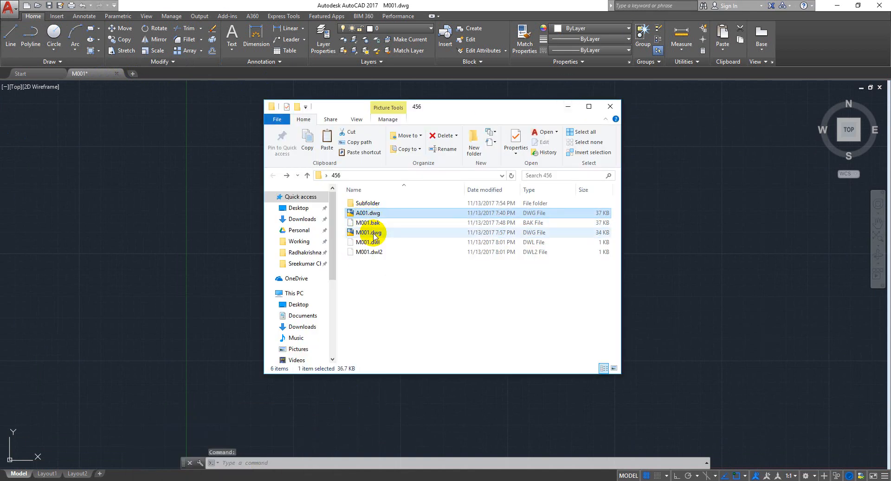
pyautogui.click(374, 232)
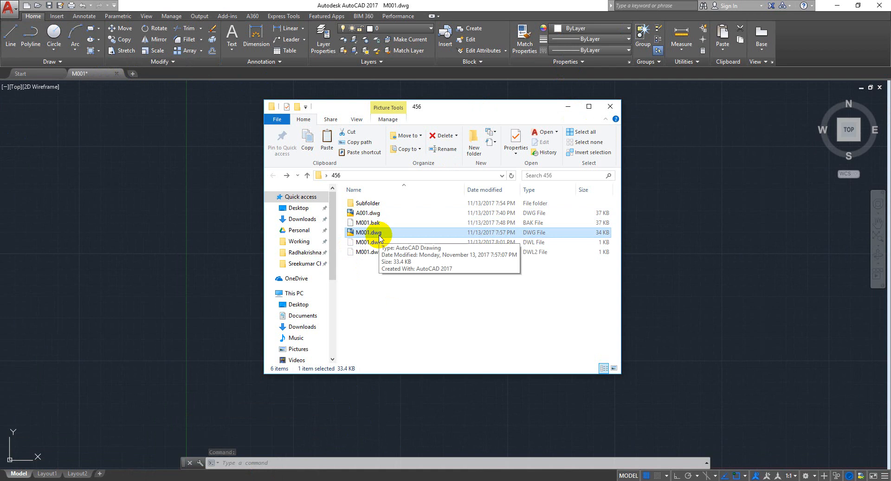
pyautogui.click(179, 278)
pyautogui.click(100, 310)
pyautogui.click(205, 234)
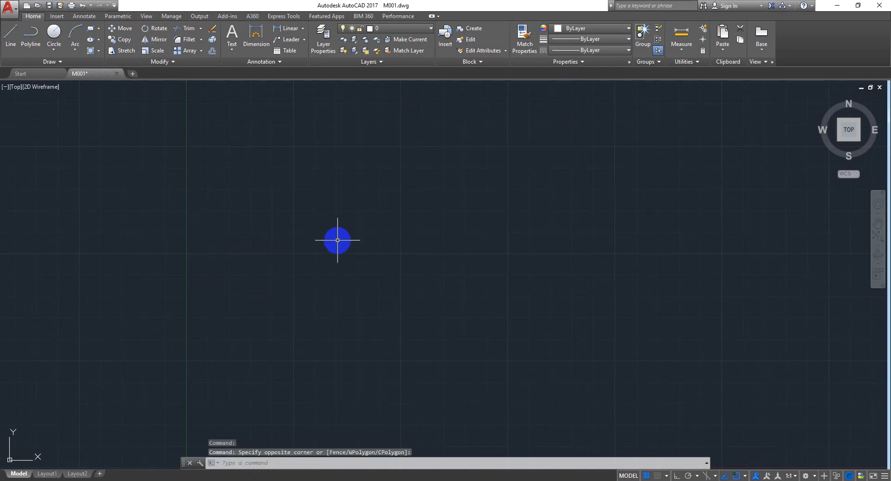
# Open the External References palette and review the attachment options available for M001.
pyautogui.write('xr')
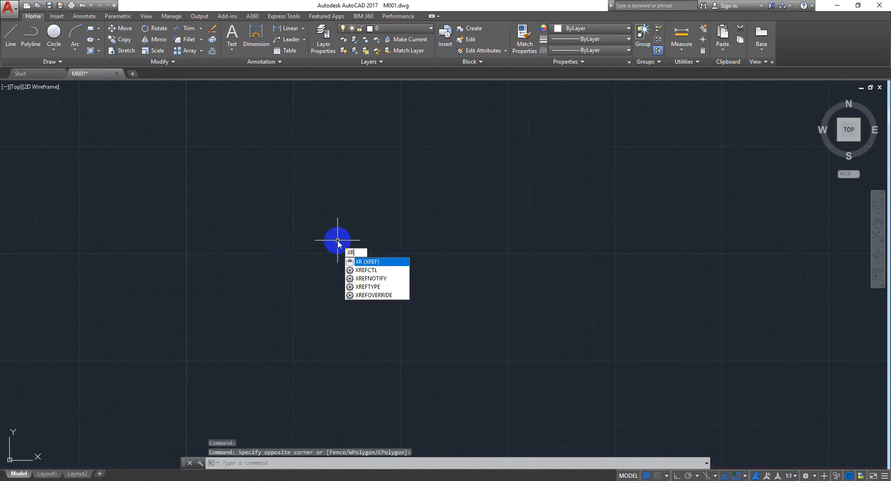
pyautogui.press('Return')
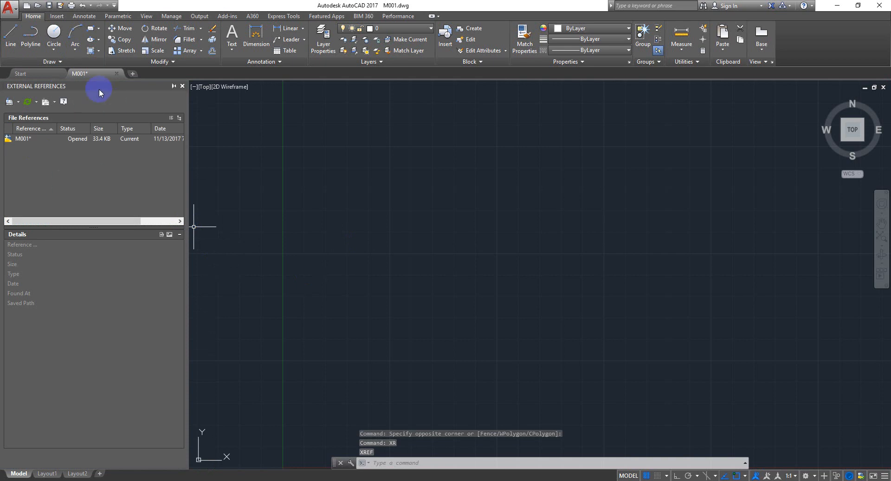
pyautogui.click(86, 187)
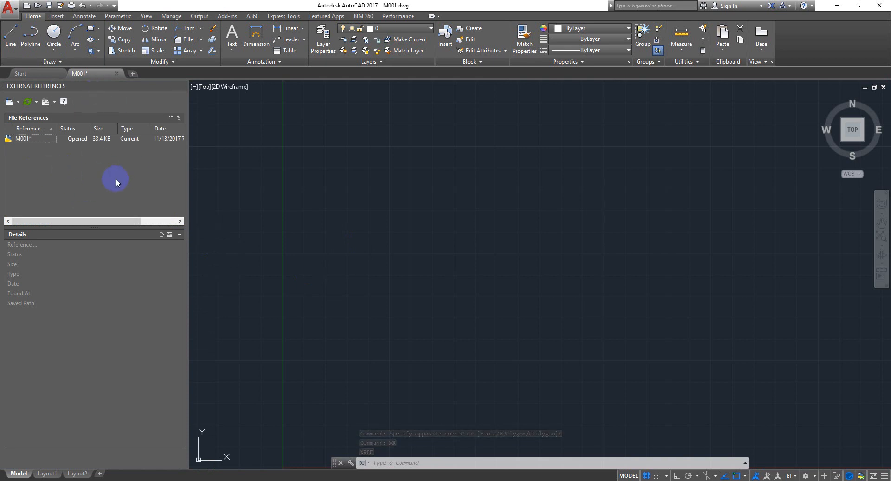
pyautogui.rightClick(77, 177)
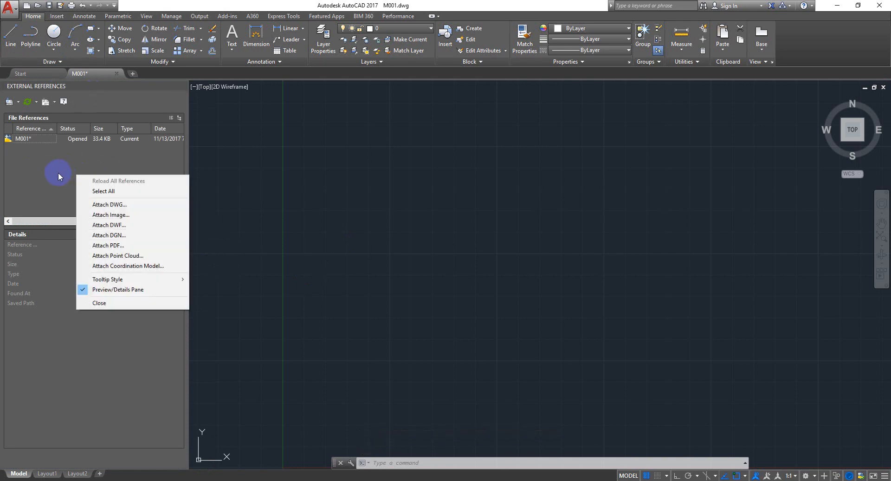
pyautogui.click(37, 160)
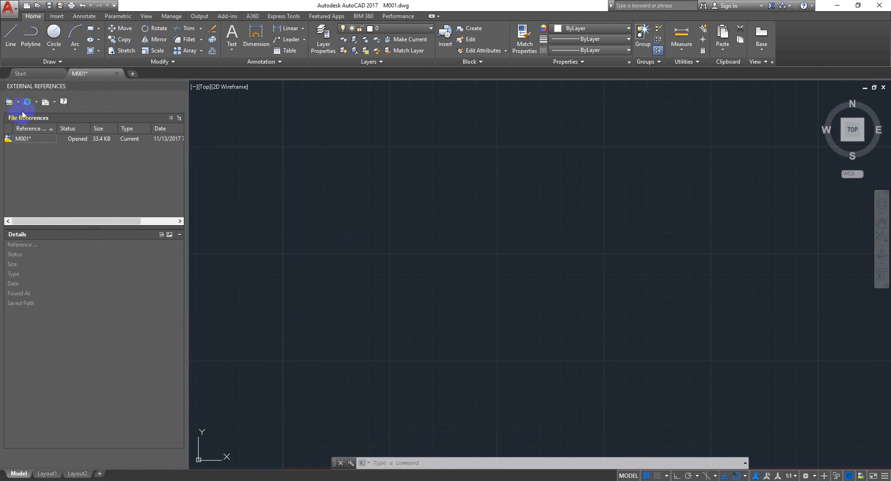
# Start attaching A001.dwg from the 456 folder on the Desktop as a DWG reference.
pyautogui.click(18, 102)
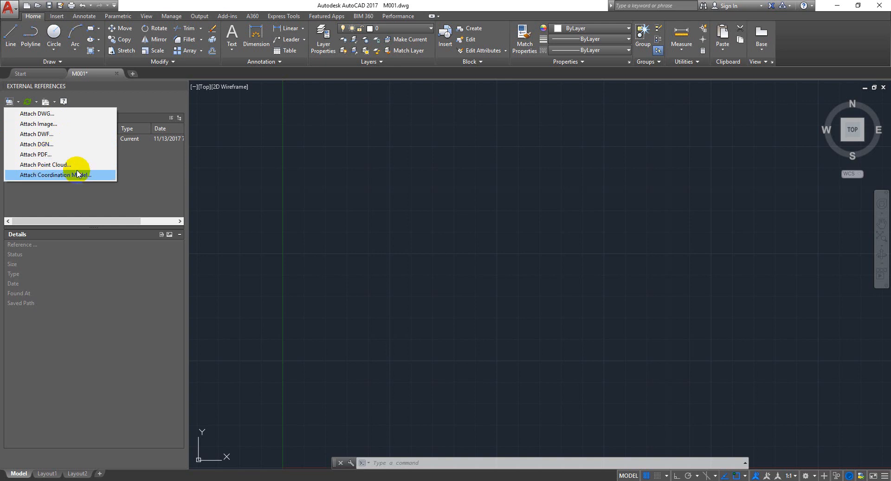
pyautogui.click(46, 115)
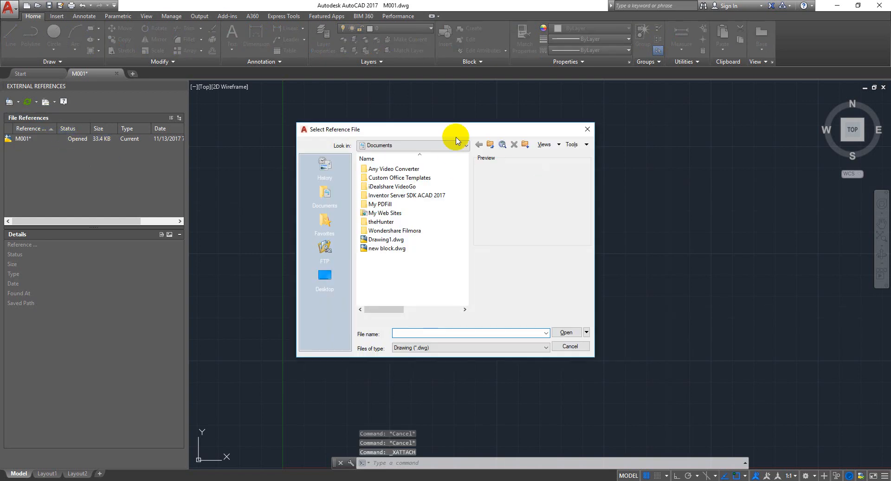
pyautogui.moveTo(437, 131); pyautogui.dragTo(481, 124)
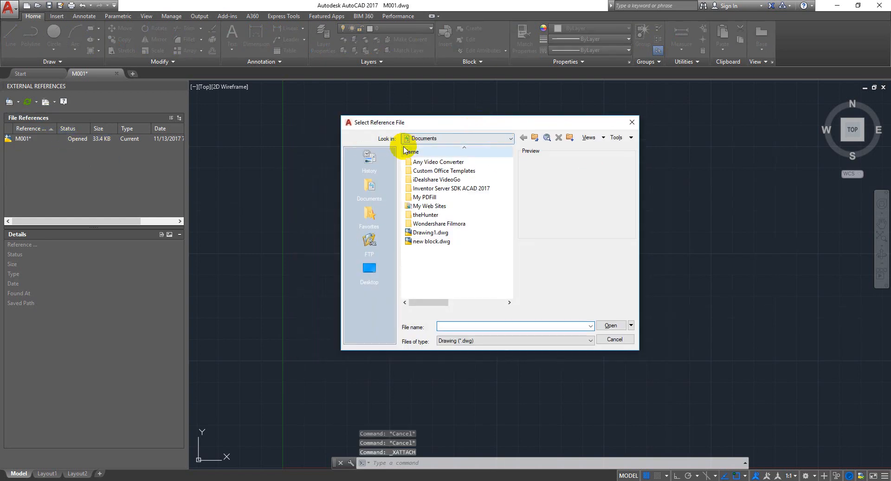
pyautogui.click(370, 271)
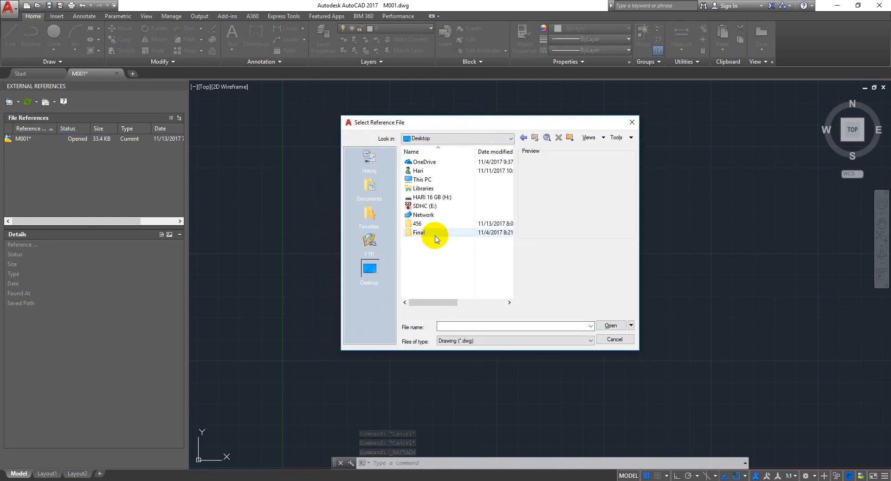
pyautogui.doubleClick(419, 225)
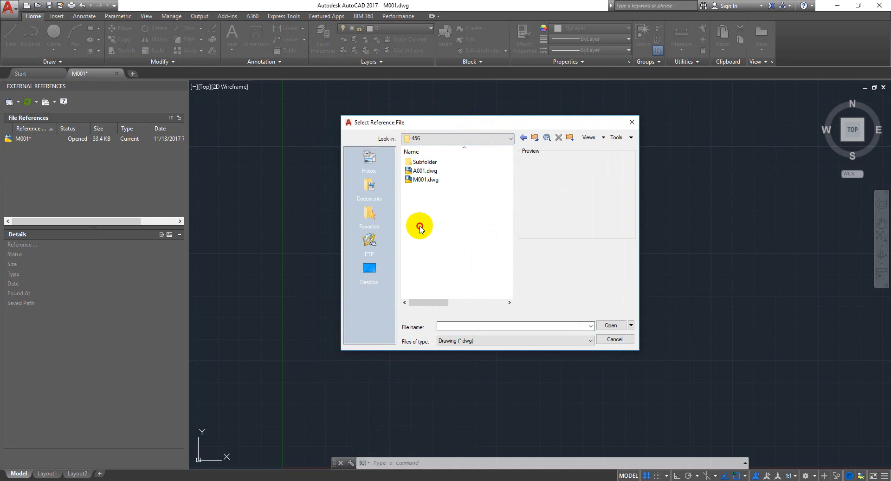
pyautogui.click(430, 175)
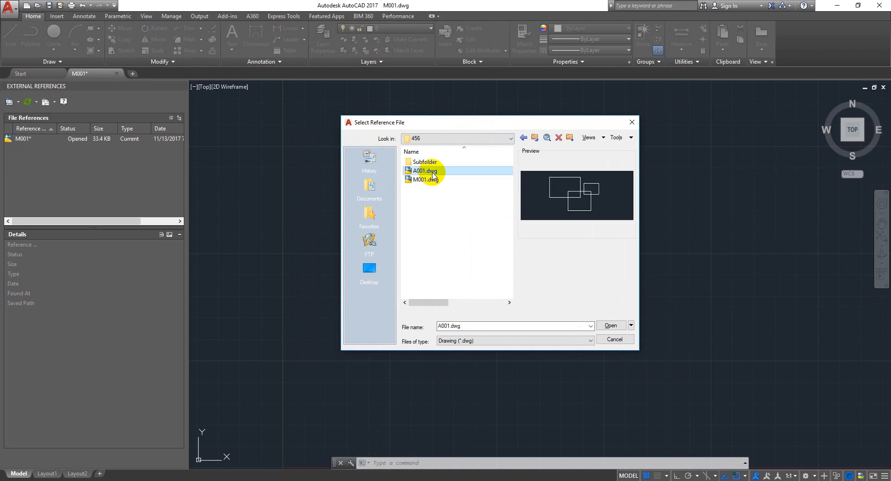
pyautogui.click(613, 327)
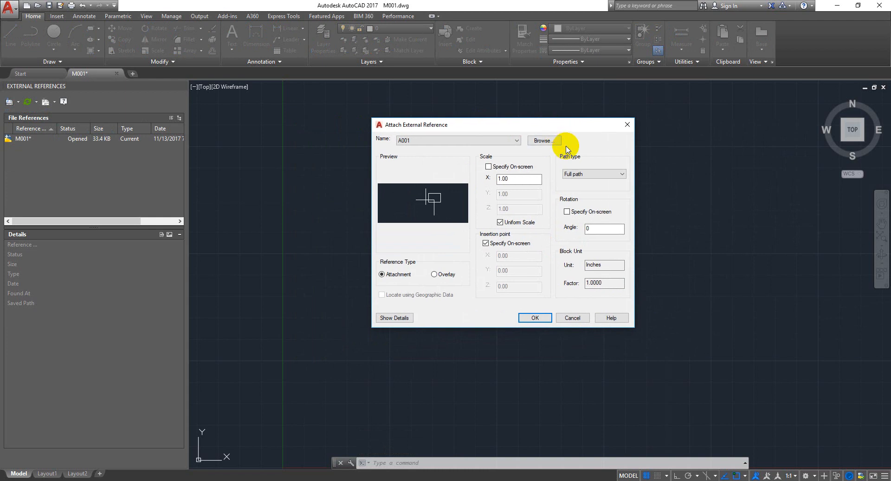
# Try the Overlay reference type for A001 and set it back to Attachment.
pyautogui.click(517, 142)
pyautogui.click(518, 142)
pyautogui.click(451, 278)
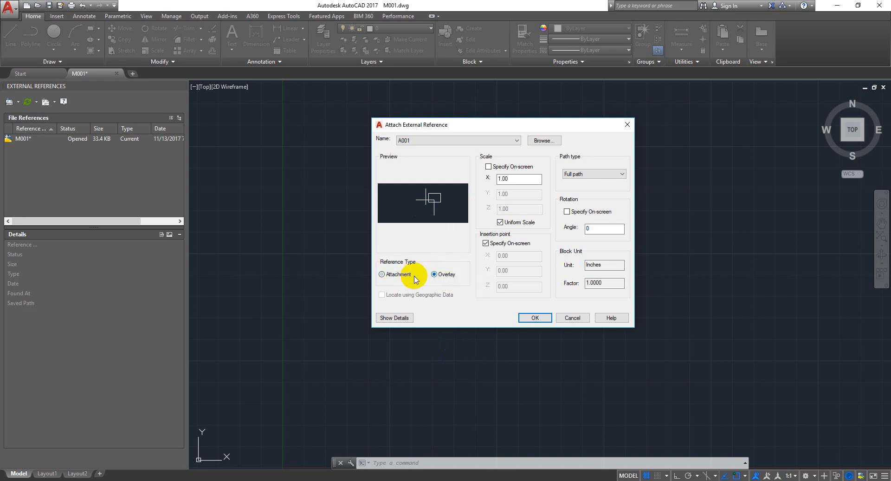
pyautogui.click(398, 279)
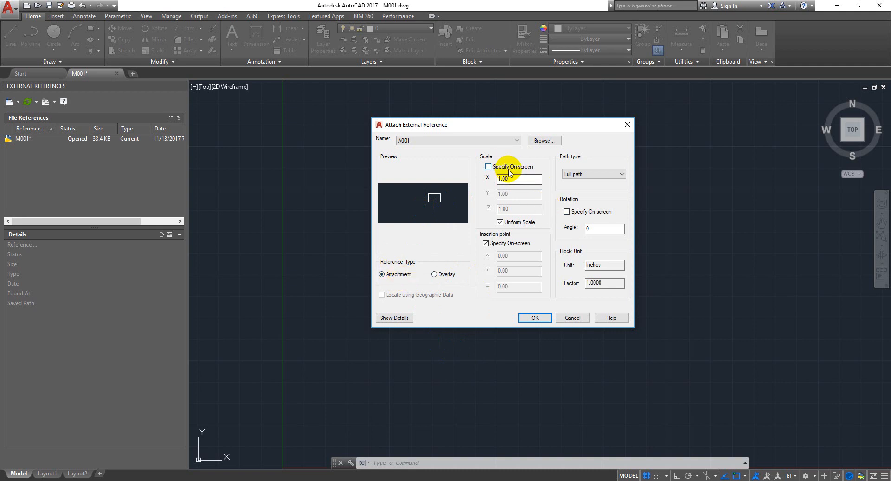
# Try a uniform scale of 2 for the A001 reference and set the scale back to 1.
pyautogui.moveTo(565, 125); pyautogui.dragTo(651, 169)
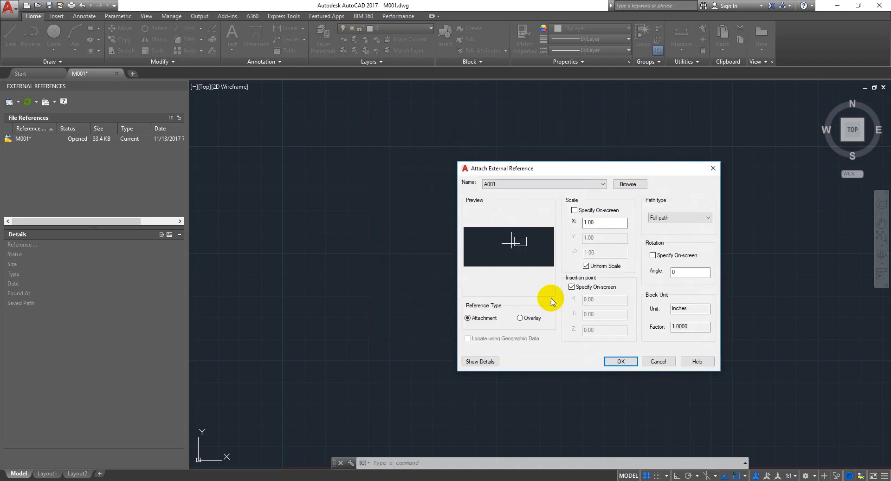
pyautogui.click(422, 310)
pyautogui.moveTo(614, 225); pyautogui.dragTo(457, 226)
pyautogui.click(615, 222)
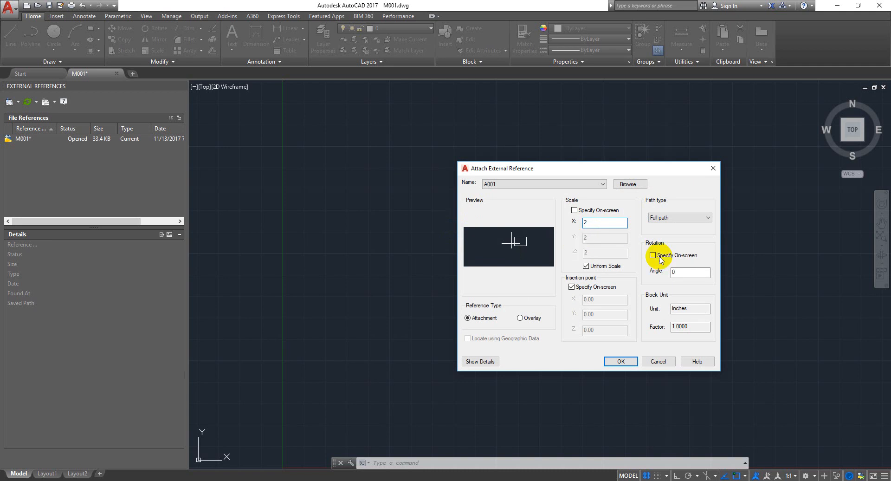
pyautogui.click(513, 241)
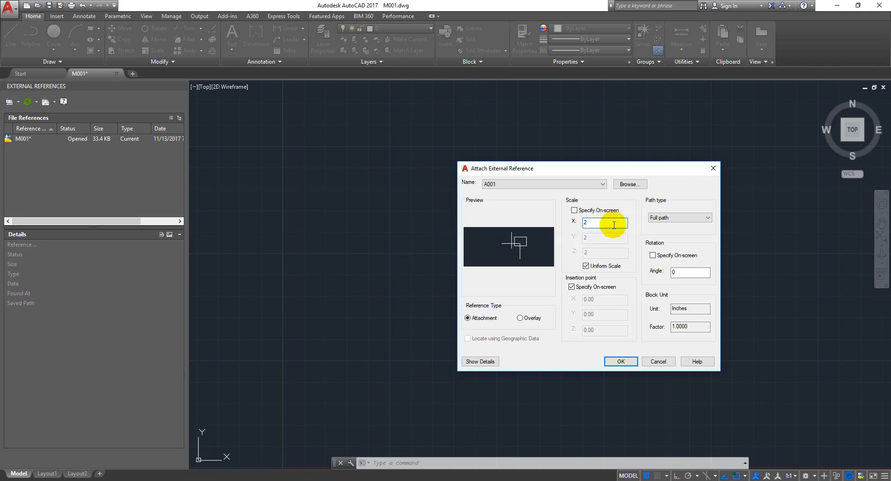
pyautogui.moveTo(608, 224); pyautogui.dragTo(544, 235)
pyautogui.doubleClick(600, 223)
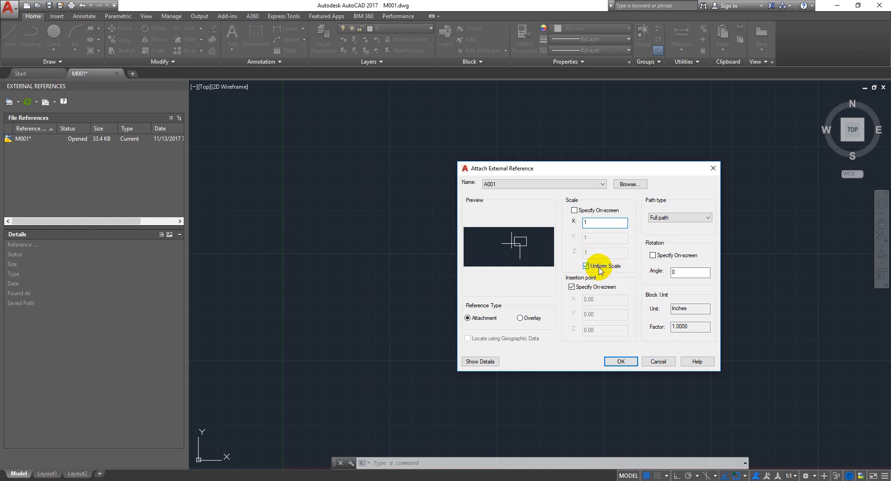
pyautogui.doubleClick(605, 225)
# Turn off Uniform Scale to examine the separate Y and Z scale factors, and turn it on again.
pyautogui.click(586, 266)
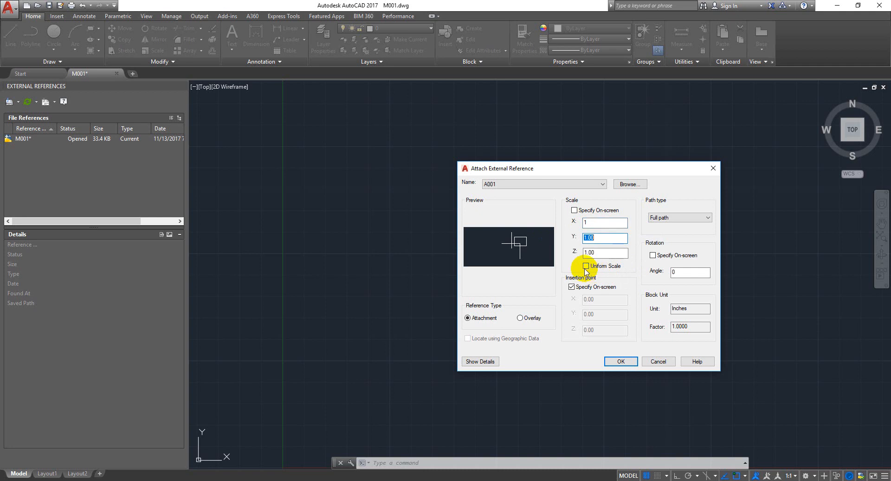
pyautogui.click(598, 238)
pyautogui.click(603, 252)
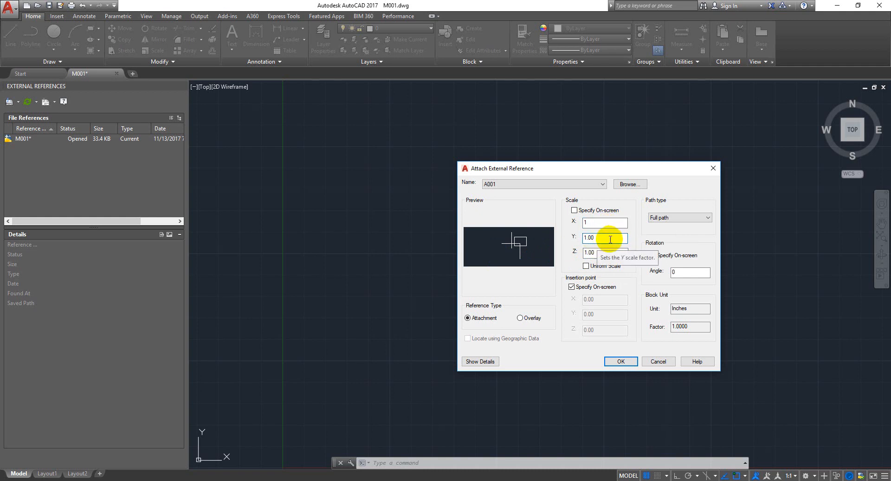
pyautogui.click(603, 267)
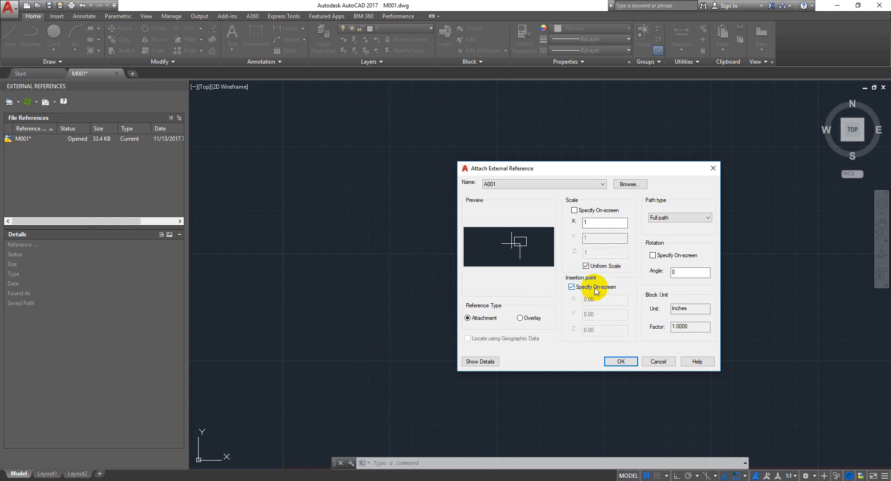
# Turn off on-screen specification of A001's insertion point and use the coordinates X 0.00, Y 0.00, Z 0.00.
pyautogui.click(572, 286)
pyautogui.press('Tab')
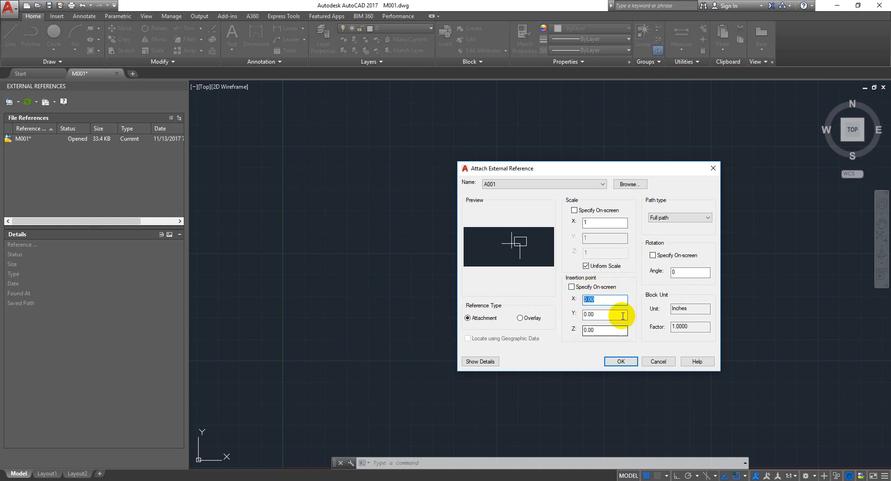
pyautogui.press('Tab')
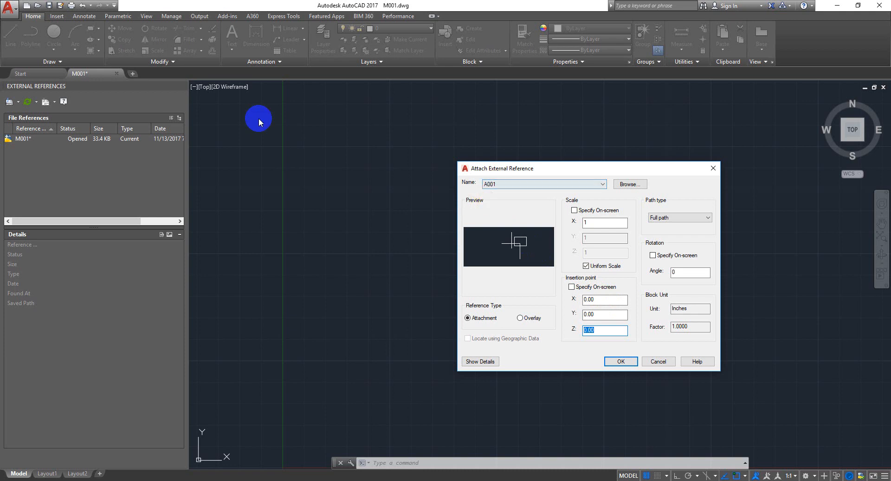
pyautogui.doubleClick(616, 299)
pyautogui.moveTo(607, 317); pyautogui.dragTo(551, 323)
pyautogui.moveTo(604, 331); pyautogui.dragTo(586, 332)
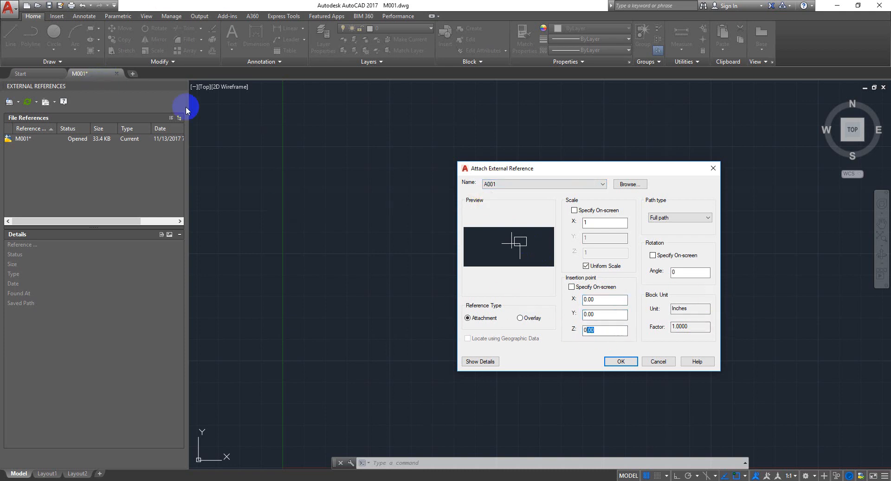
pyautogui.click(610, 302)
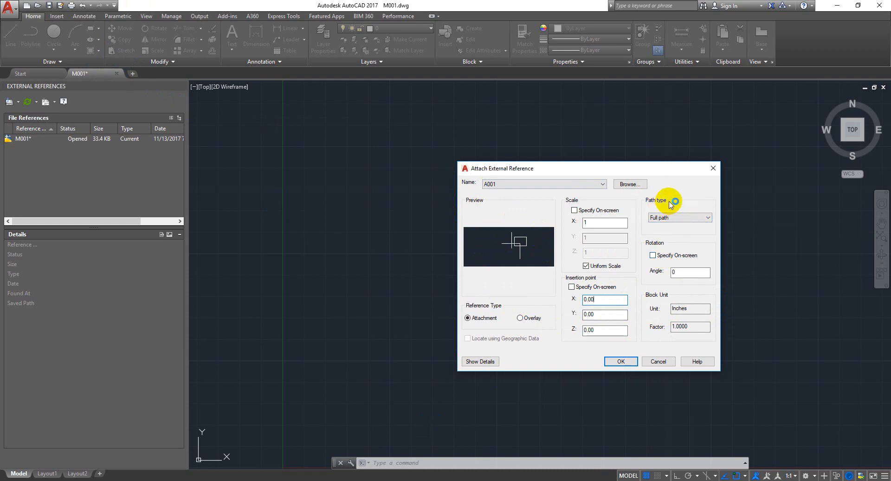
# Try the Relative path and Full path types for A001, and set the path type to No path.
pyautogui.click(710, 219)
pyautogui.click(694, 226)
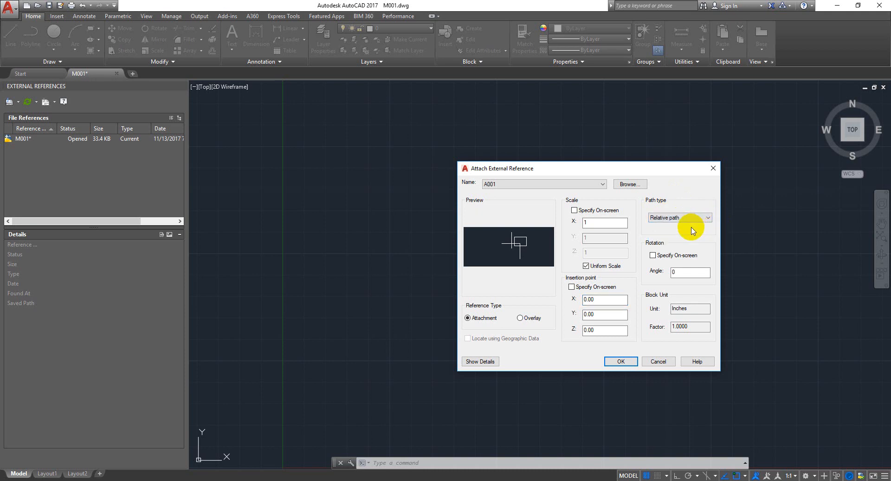
pyautogui.click(698, 216)
pyautogui.click(692, 232)
pyautogui.click(684, 217)
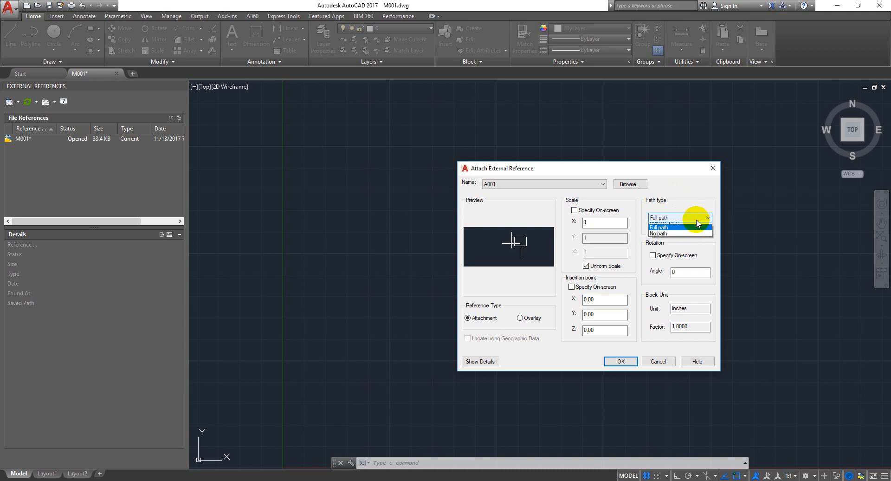
pyautogui.click(685, 238)
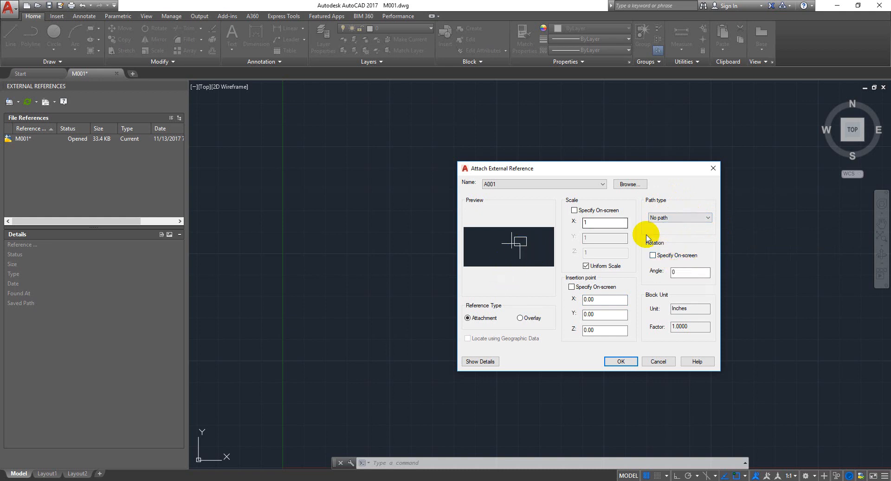
# Review the rotation angle and block unit of the A001 reference, and cancel the attachment.
pyautogui.doubleClick(691, 272)
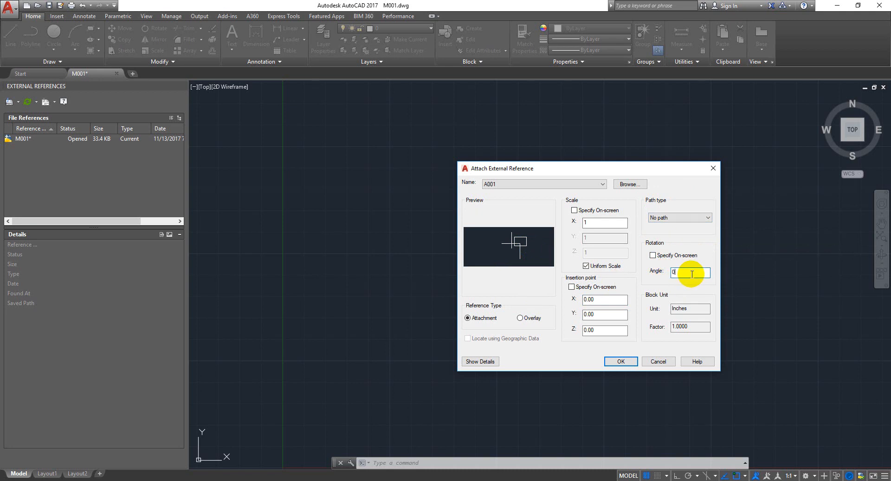
pyautogui.doubleClick(708, 275)
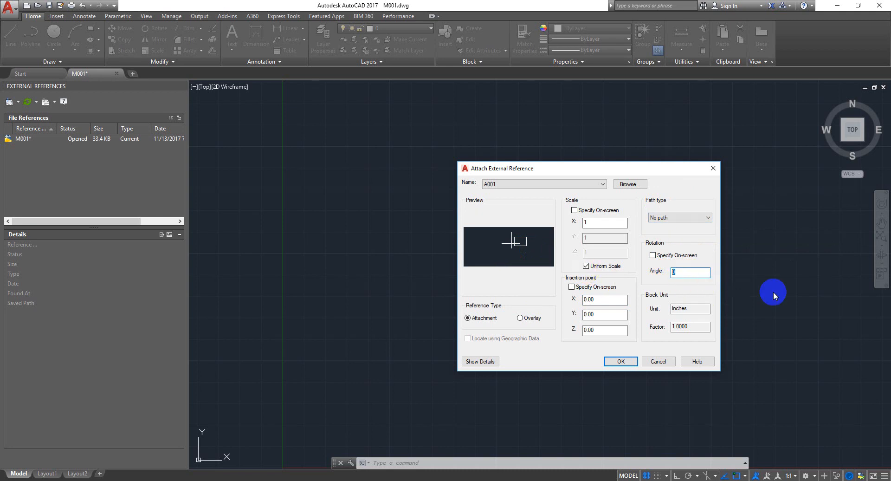
pyautogui.click(688, 273)
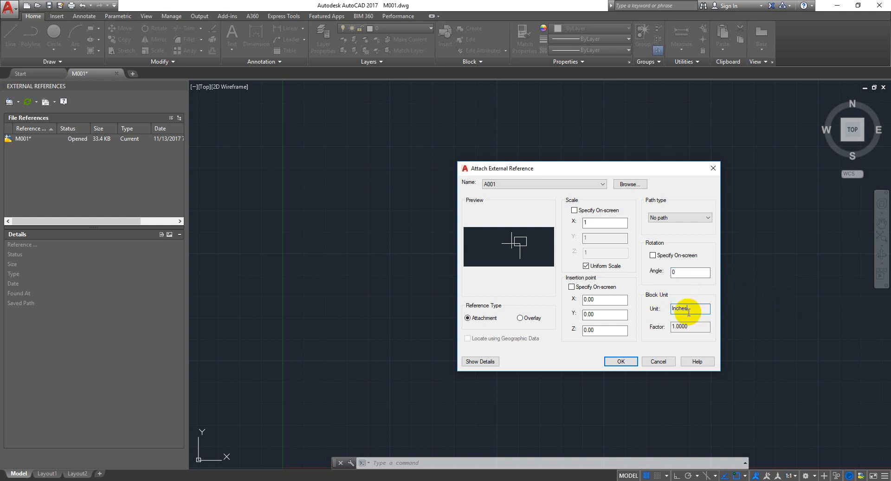
pyautogui.click(659, 361)
# Open the Drawing Units settings, examine the available insertion scale units, and cancel without changing them.
pyautogui.click(374, 294)
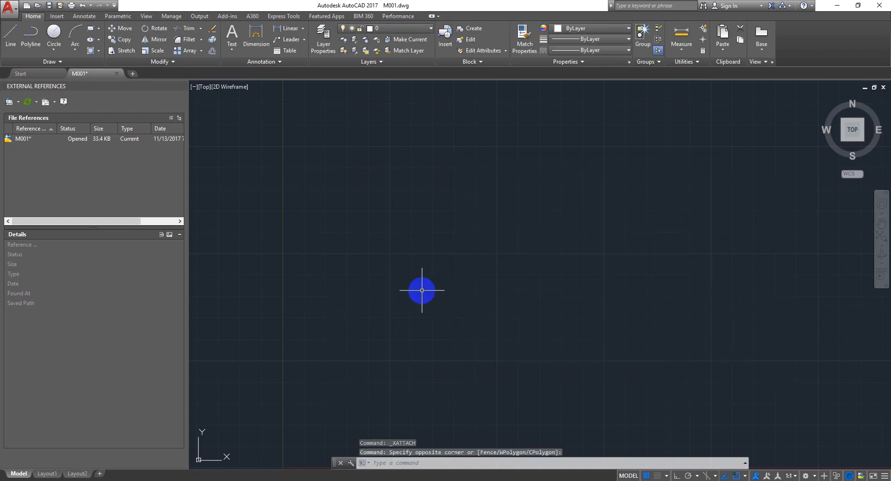
pyautogui.press('Return')
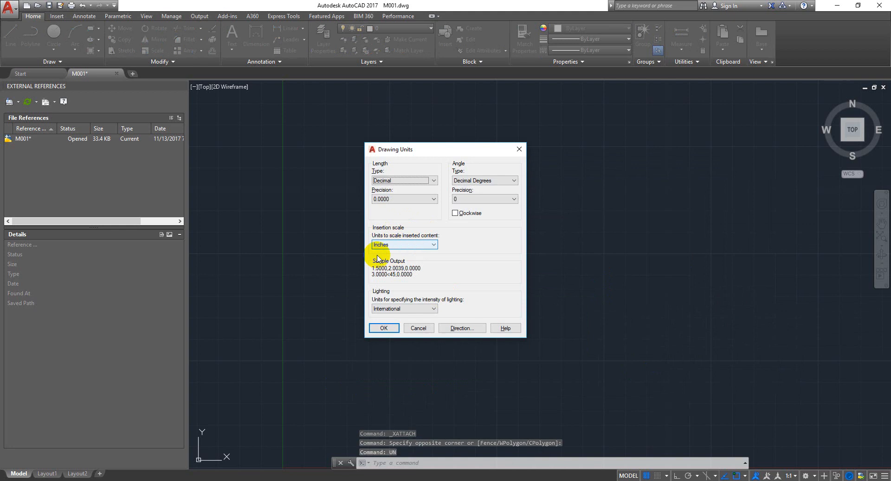
pyautogui.click(434, 245)
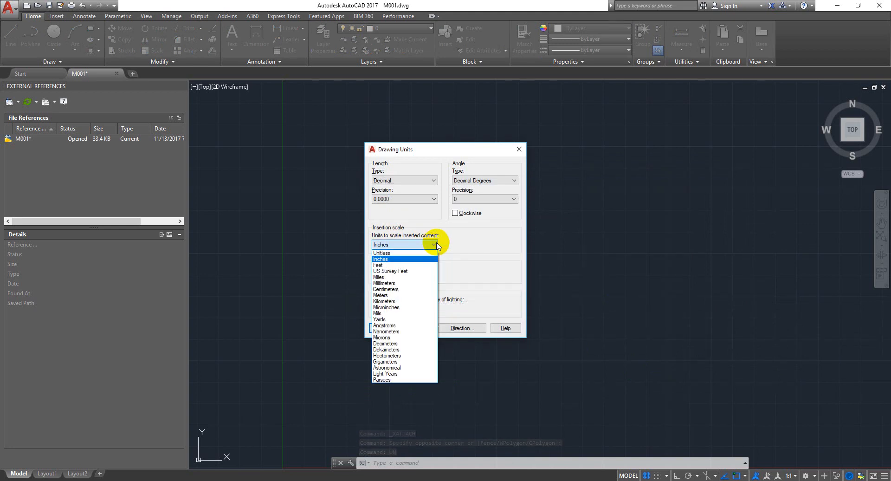
pyautogui.click(460, 257)
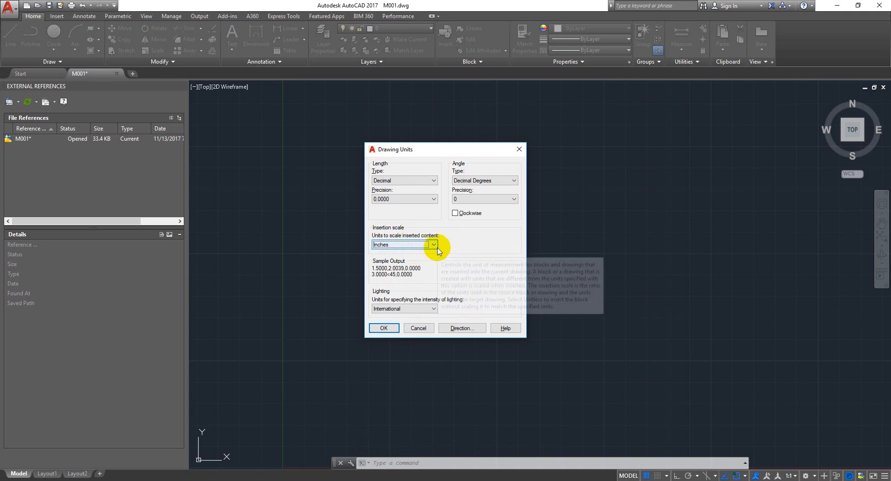
pyautogui.click(417, 331)
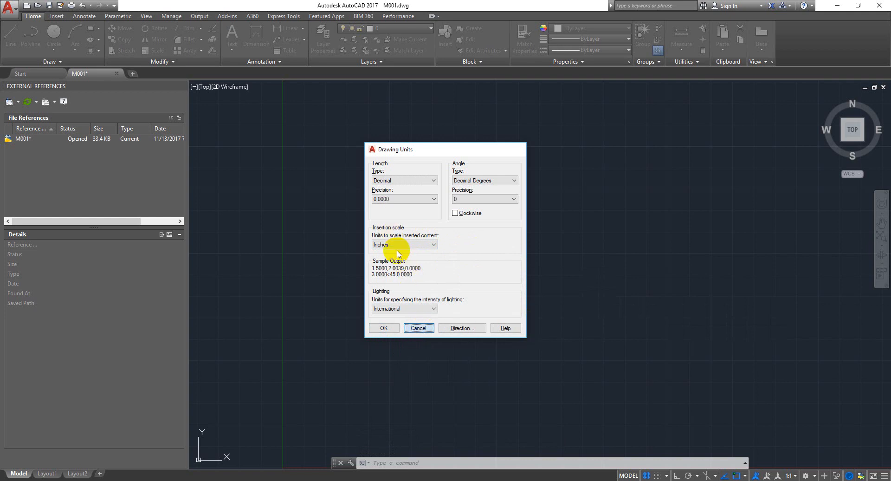
pyautogui.click(504, 281)
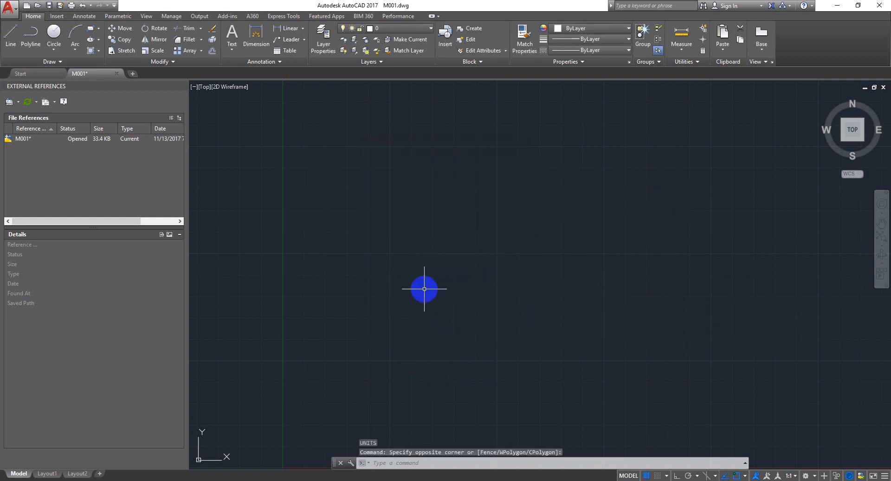
# Attach A001.dwg from the 456 folder as an Attachment with No path, uniform scale 1.00, rotation 0 and insertion point 0.00, 0.00, 0.00.
pyautogui.rightClick(14, 160)
pyautogui.click(66, 191)
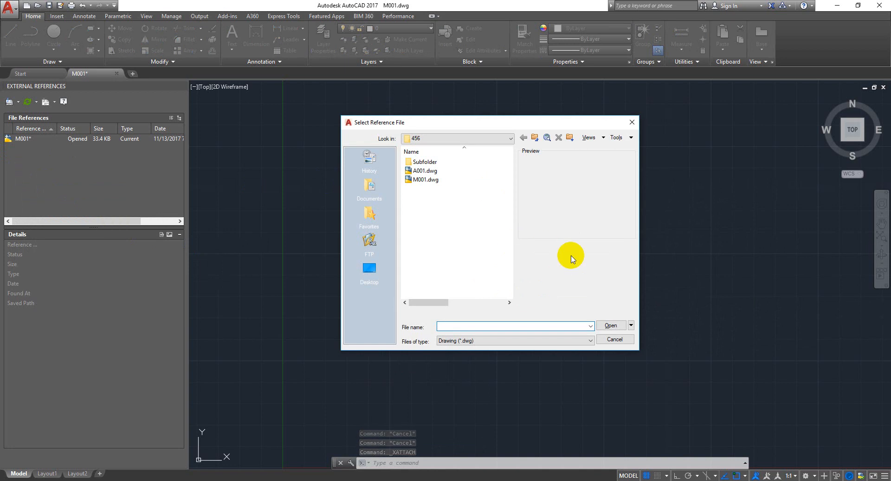
pyautogui.click(423, 171)
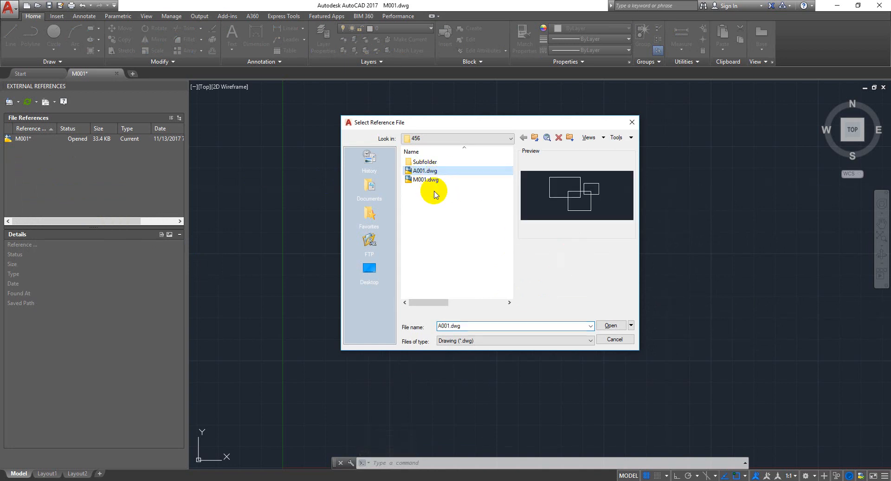
pyautogui.click(610, 325)
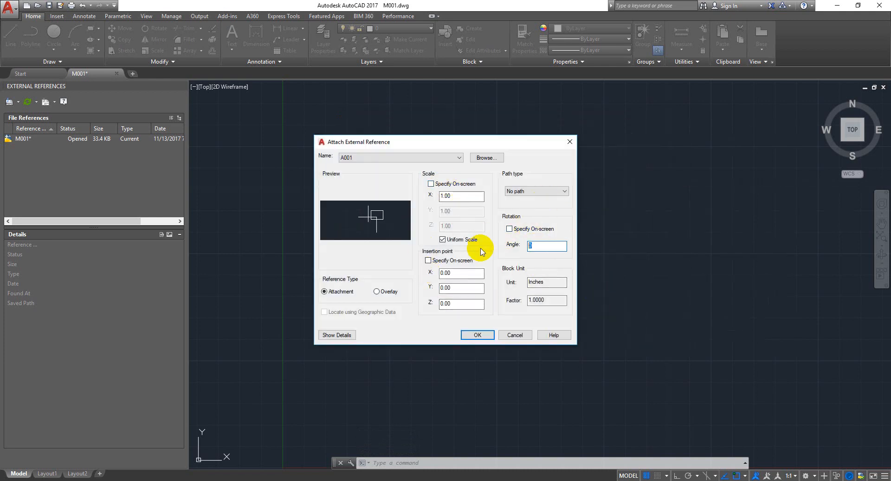
pyautogui.click(549, 281)
pyautogui.doubleClick(542, 281)
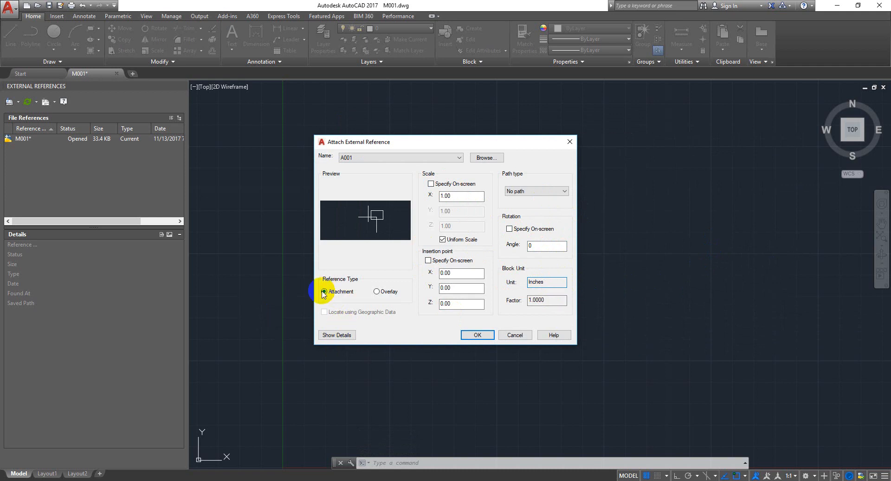
pyautogui.click(483, 335)
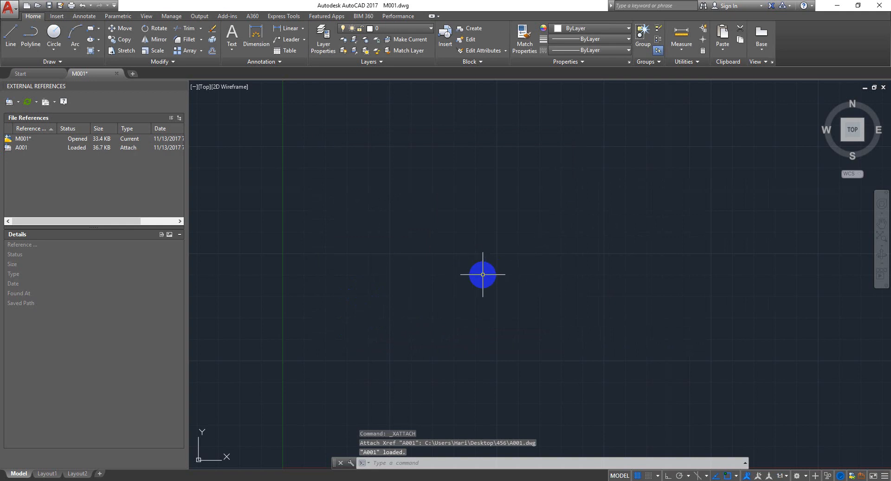
# Zoom to the drawing extents, select the attached A001 reference, and examine its position relative to the origin.
pyautogui.middleClick(480, 277)
pyautogui.middleClick(480, 276)
pyautogui.scroll(-4, 498, 206)
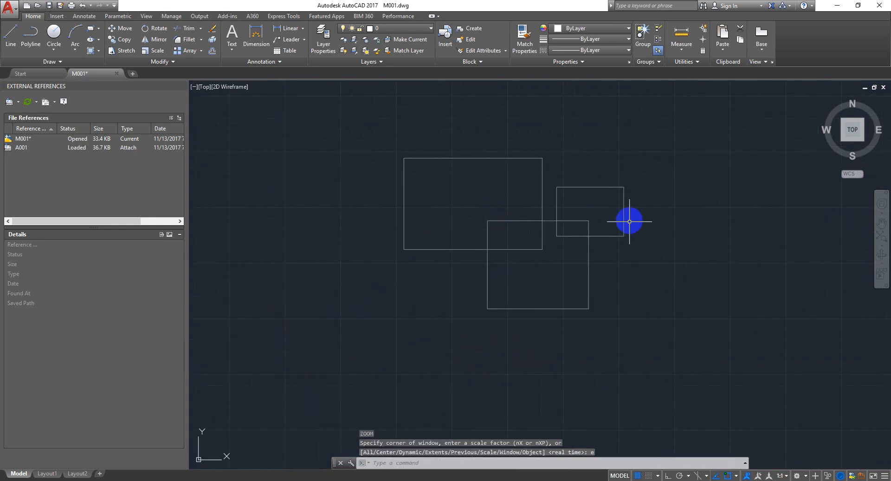
pyautogui.click(673, 114)
pyautogui.click(561, 272)
pyautogui.moveTo(558, 315); pyautogui.dragTo(666, 259, button='middle')
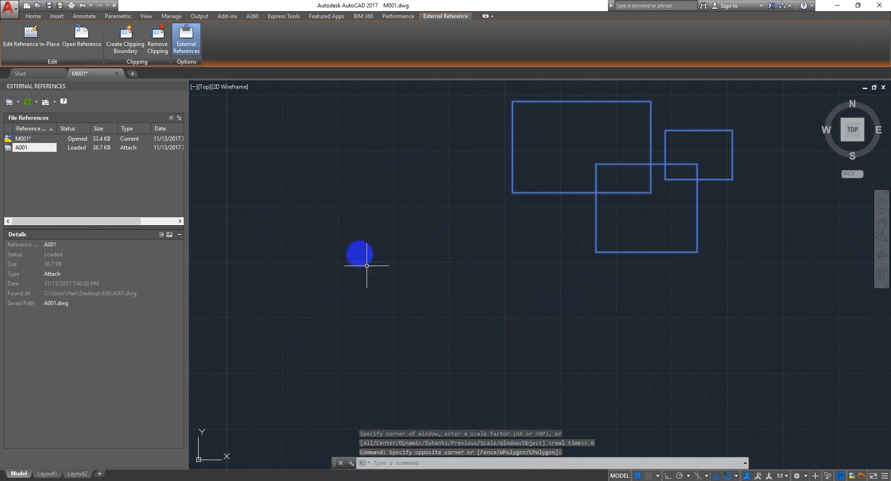
pyautogui.scroll(-2, 391, 214)
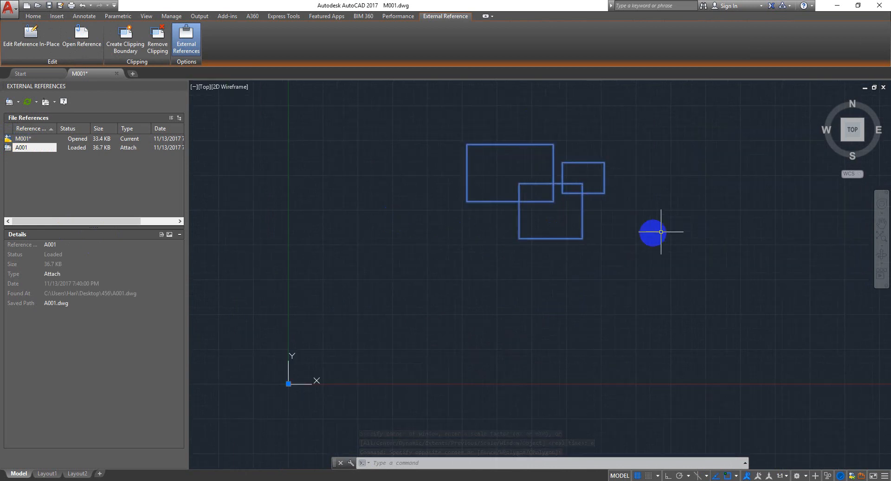
pyautogui.click(225, 238)
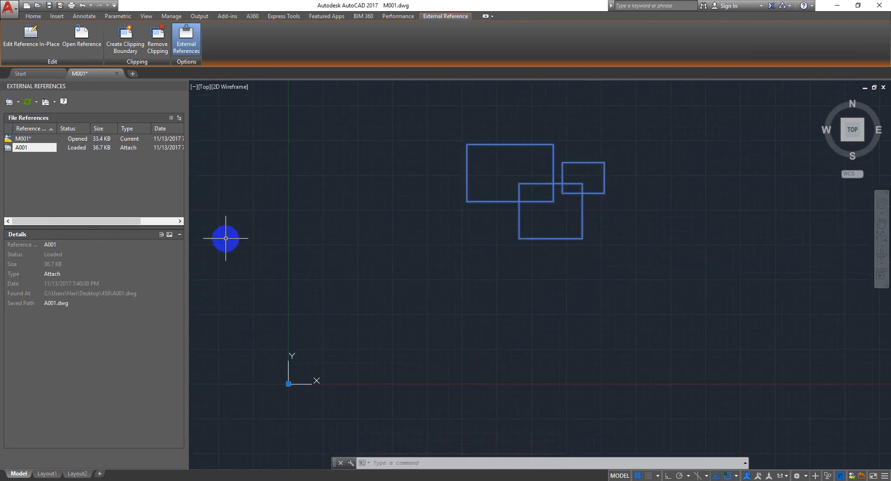
# Widen the External References palette and enlarge its file list to examine A001's saved path and details.
pyautogui.click(50, 159)
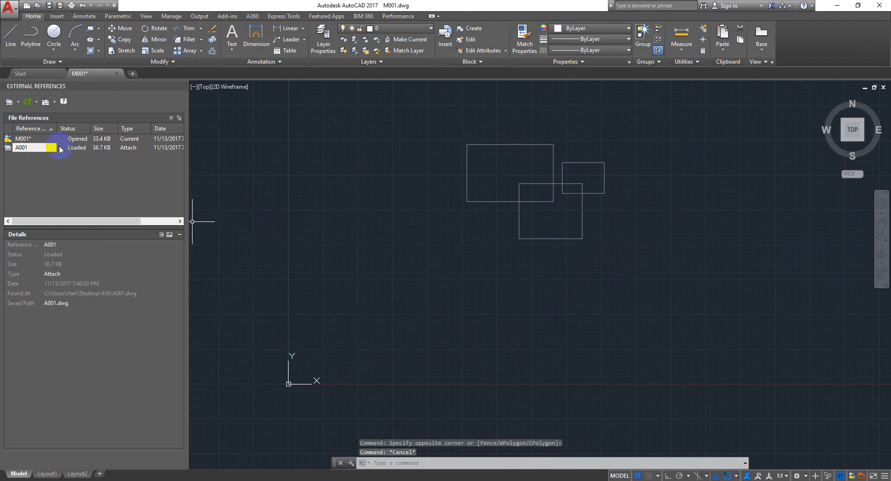
pyautogui.click(41, 156)
pyautogui.click(29, 148)
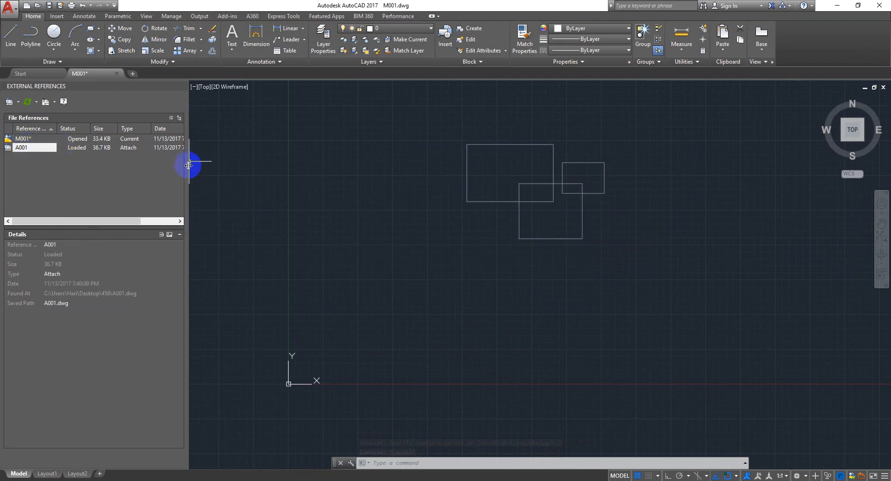
pyautogui.moveTo(188, 166)
pyautogui.mouseDown()
pyautogui.moveTo(232, 175)
pyautogui.moveTo(301, 167)
pyautogui.mouseUp()
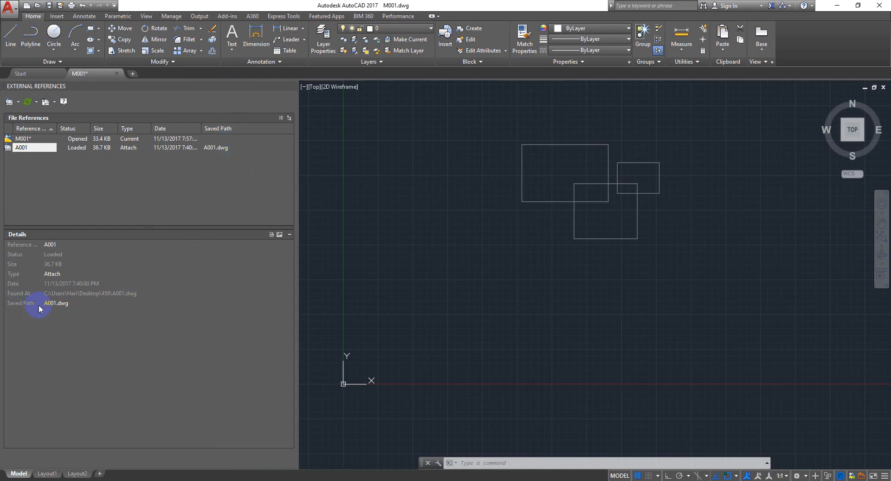
pyautogui.moveTo(100, 226); pyautogui.dragTo(99, 341)
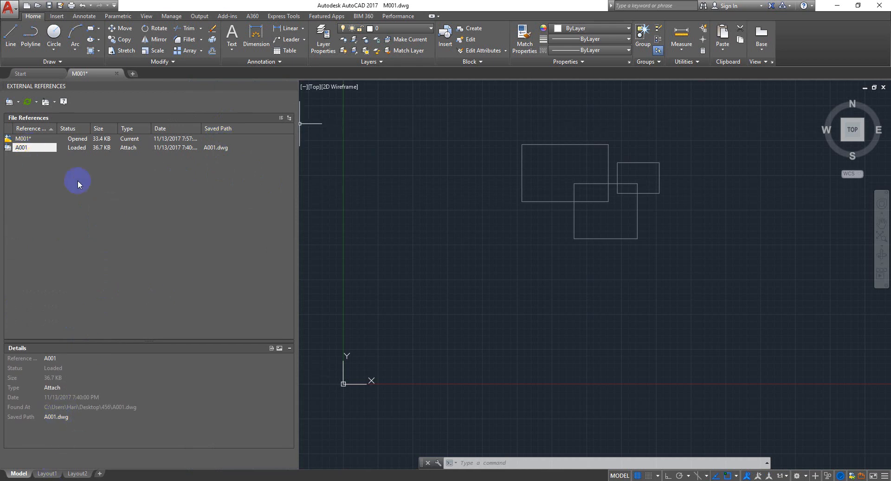
pyautogui.click(107, 192)
pyautogui.click(36, 148)
pyautogui.doubleClick(489, 249)
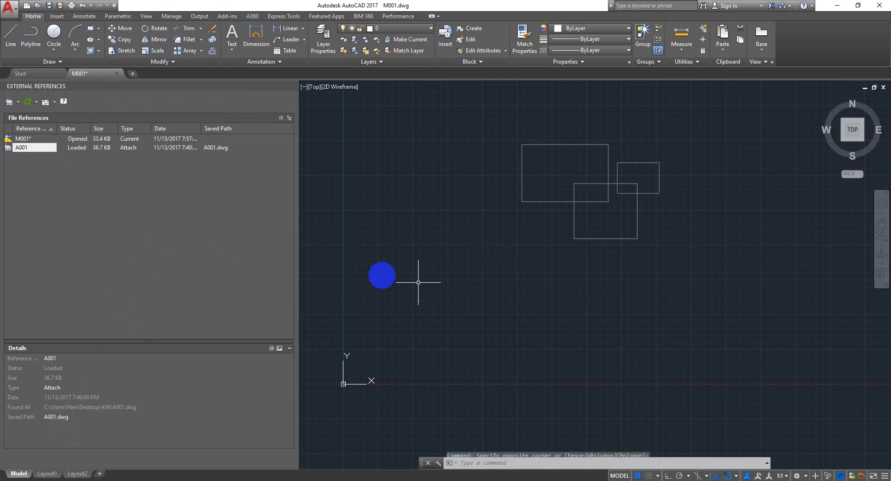
# Save and close M001.dwg, and switch to the 456 folder in File Explorer.
pyautogui.hotkey('ctrl', 's')
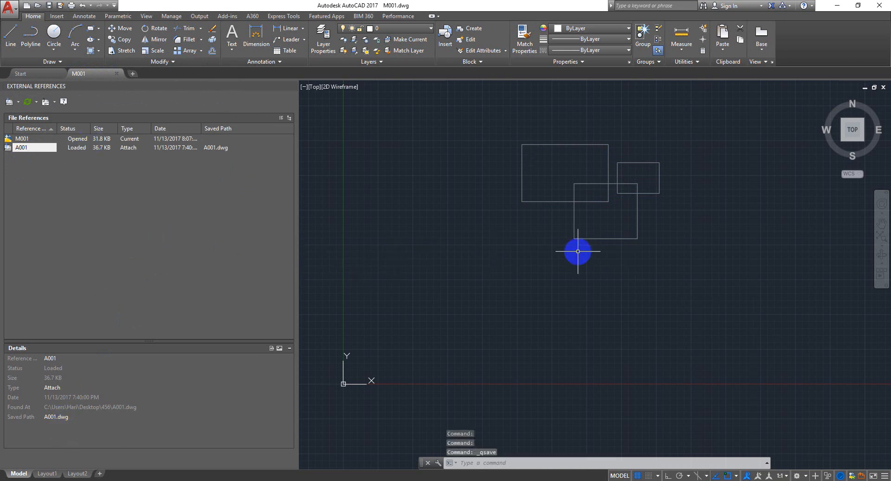
pyautogui.click(885, 88)
pyautogui.click(837, 5)
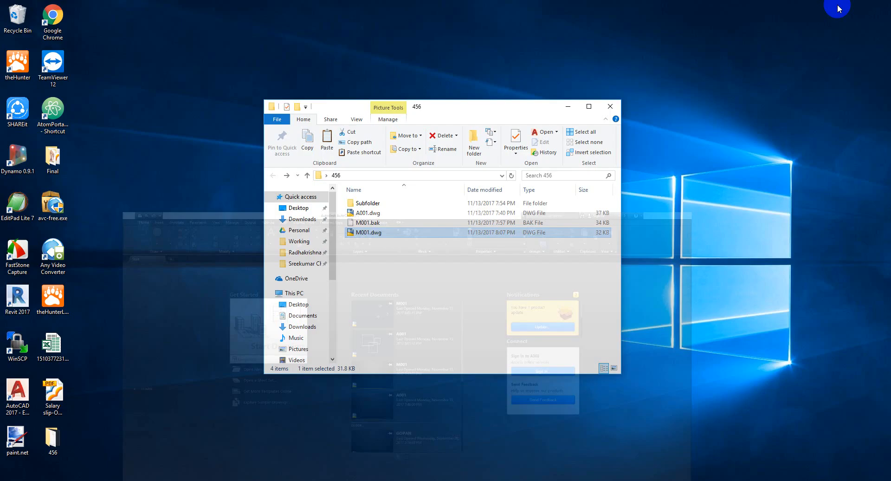
# Move A001.dwg from the 456 folder into Subfolder.
pyautogui.click(359, 283)
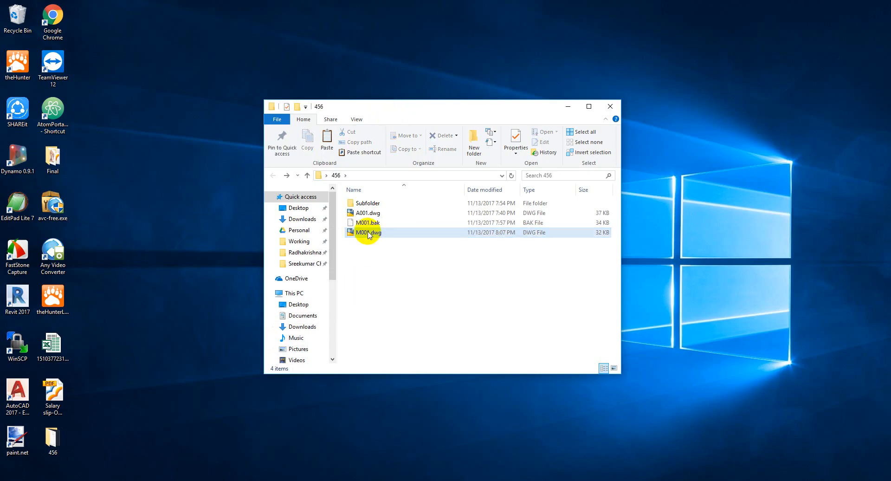
pyautogui.click(369, 234)
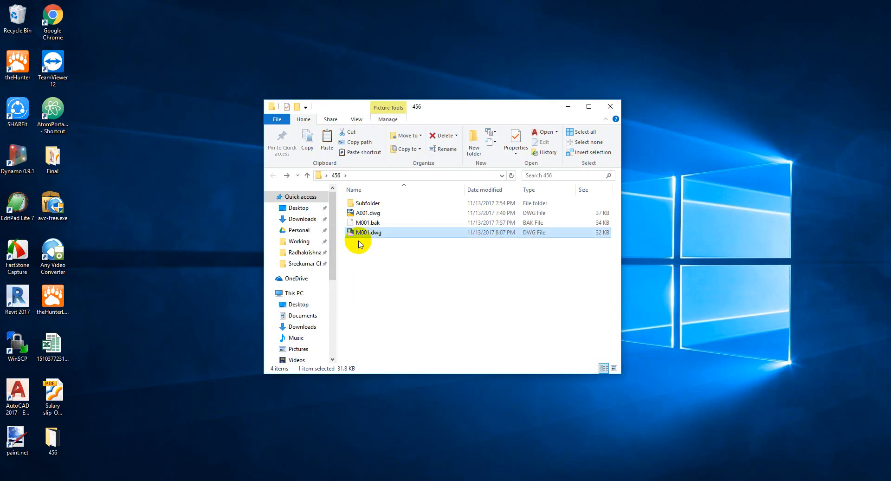
pyautogui.click(370, 214)
pyautogui.moveTo(370, 215); pyautogui.dragTo(379, 205)
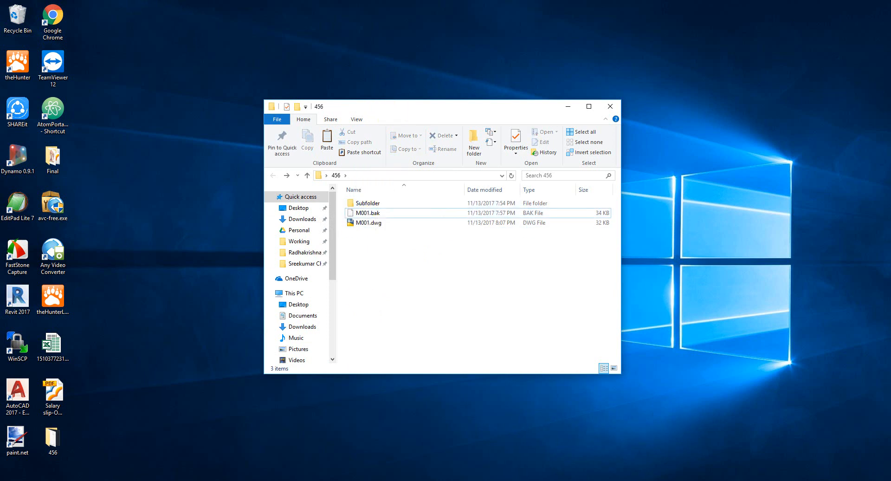
# Reopen M001 from AutoCAD's recent documents, ignoring unresolved references, to check A001's status, and close the drawing.
pyautogui.click(283, 473)
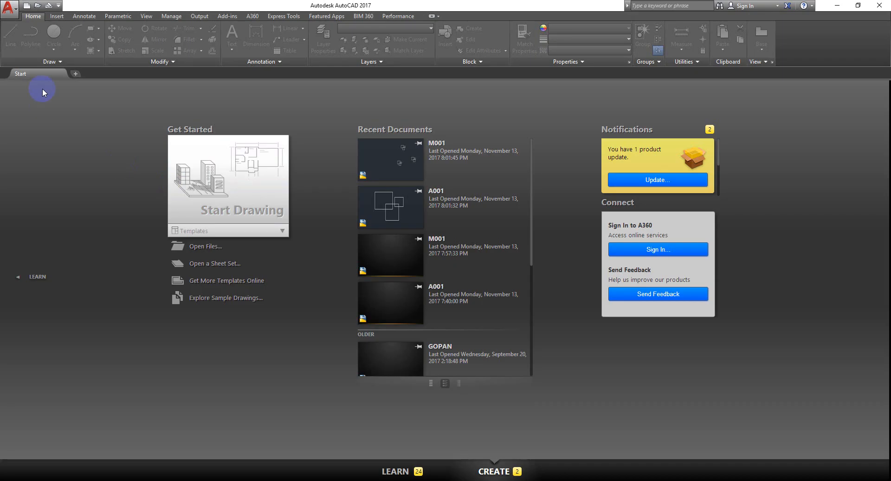
pyautogui.click(455, 157)
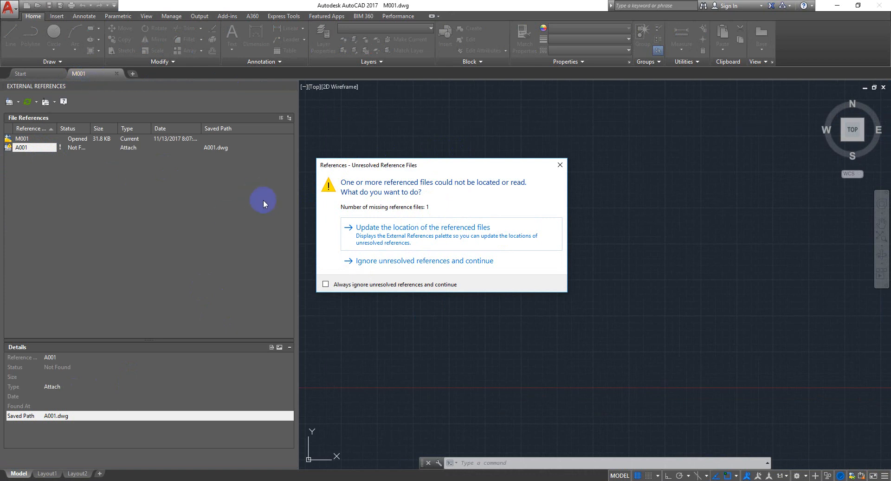
pyautogui.moveTo(500, 166); pyautogui.dragTo(573, 153)
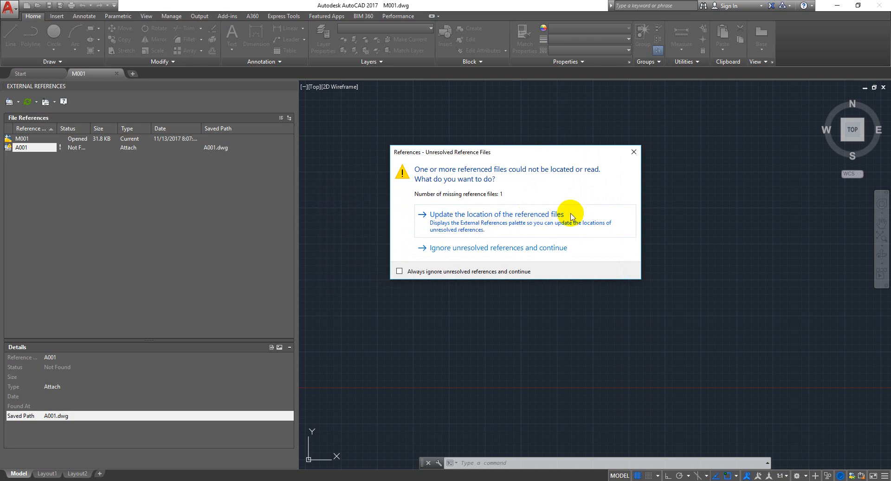
pyautogui.click(498, 254)
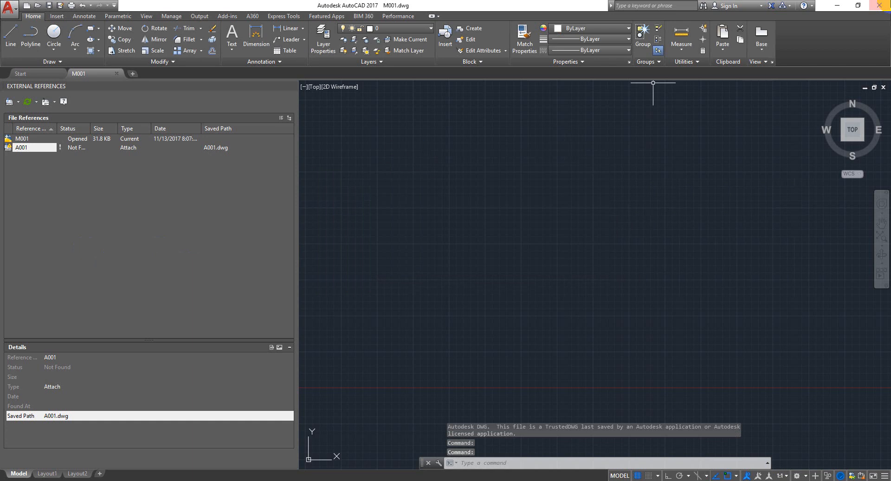
pyautogui.click(883, 89)
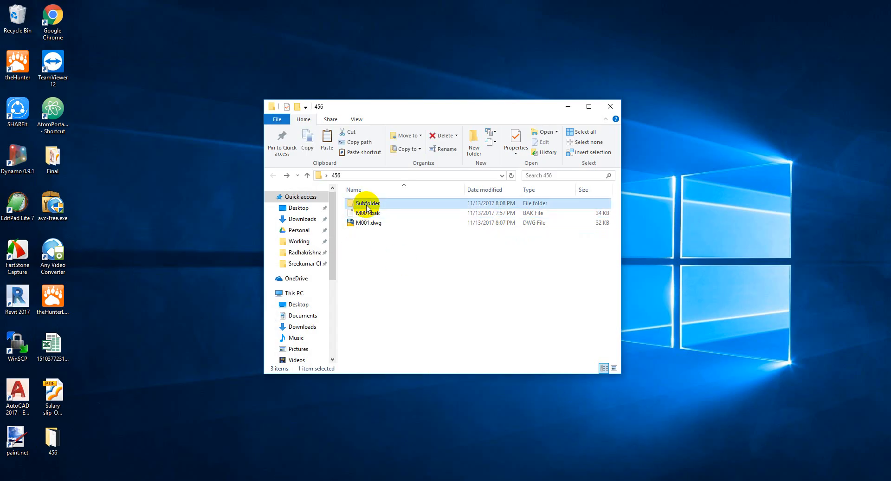
# Move A001.dwg from Subfolder back into the 456 folder, and reopen M001.dwg from there.
pyautogui.doubleClick(366, 203)
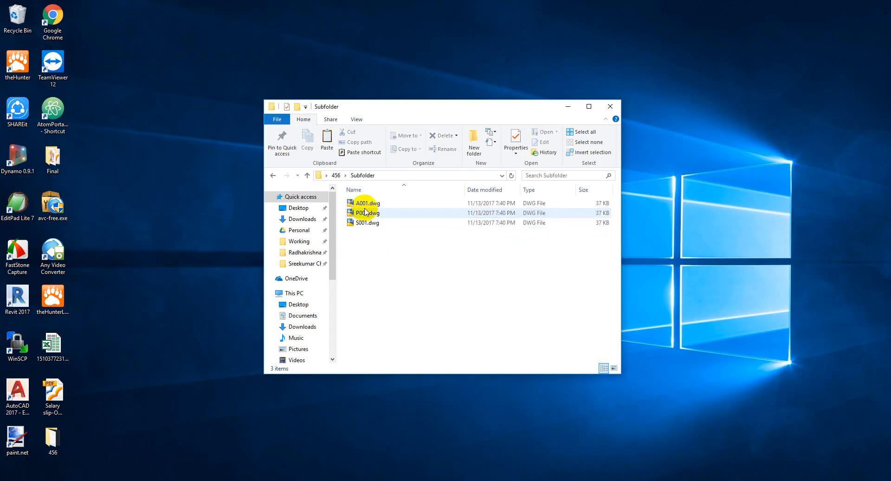
pyautogui.click(371, 205)
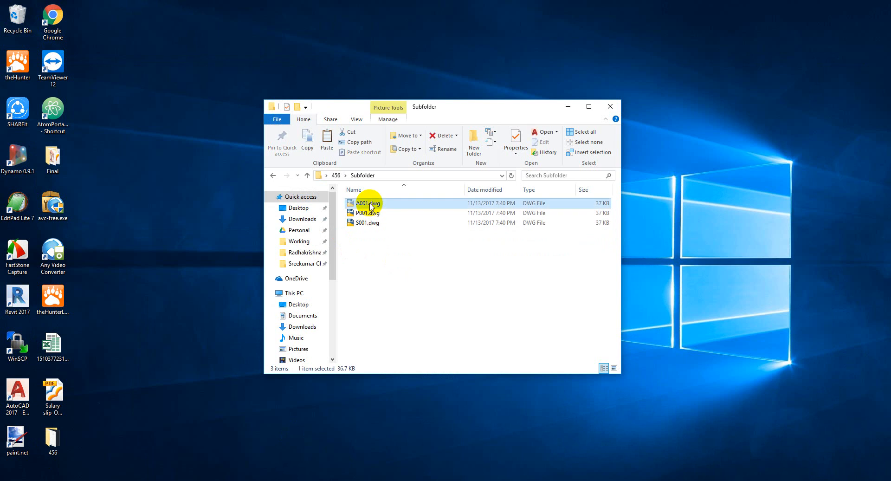
pyautogui.press('BackSpace')
pyautogui.click(391, 280)
pyautogui.hotkey('ctrl', 'v')
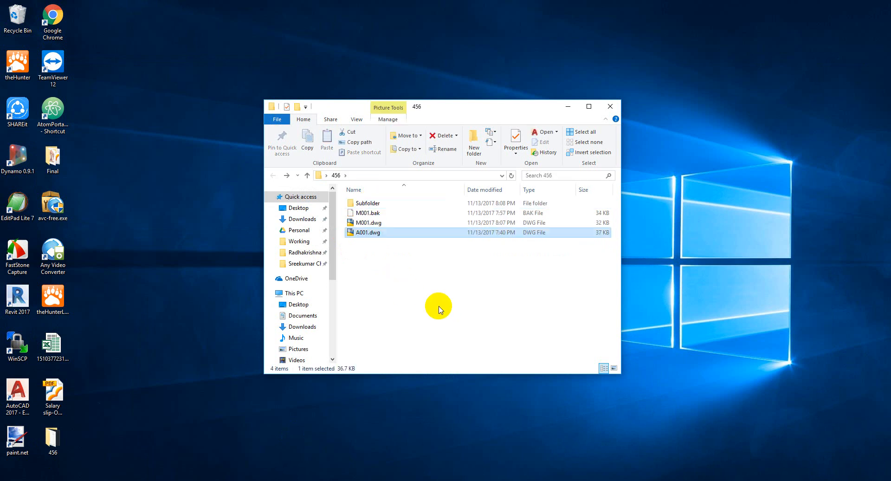
pyautogui.click(438, 306)
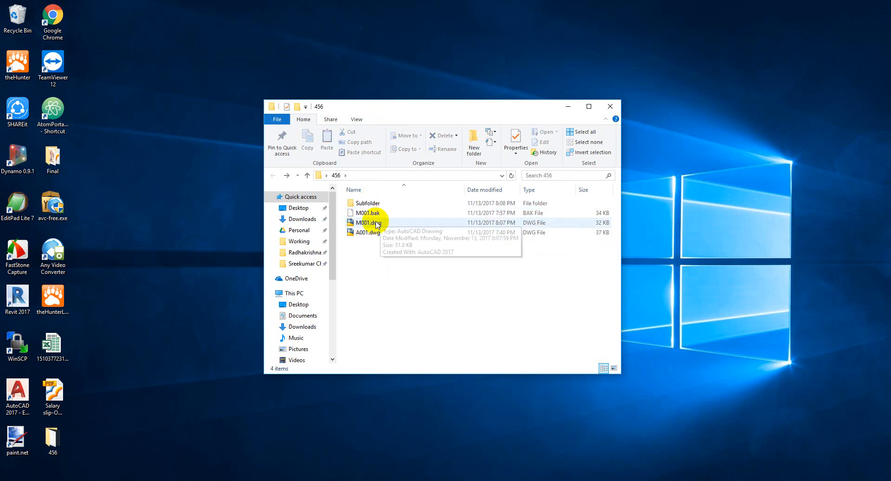
pyautogui.doubleClick(369, 222)
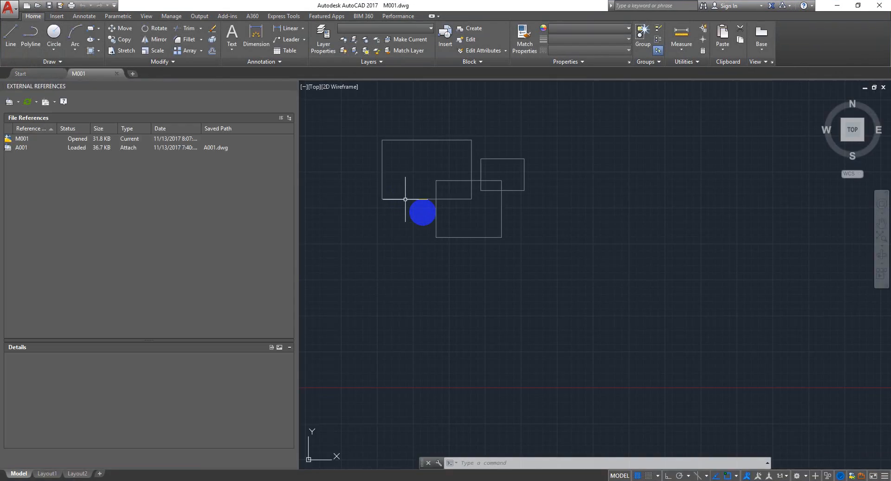
# Select the attached A001 reference in the drawing to view its details, and clear the selection.
pyautogui.moveTo(450, 250); pyautogui.dragTo(638, 360, button='middle')
pyautogui.click(785, 258)
pyautogui.click(591, 330)
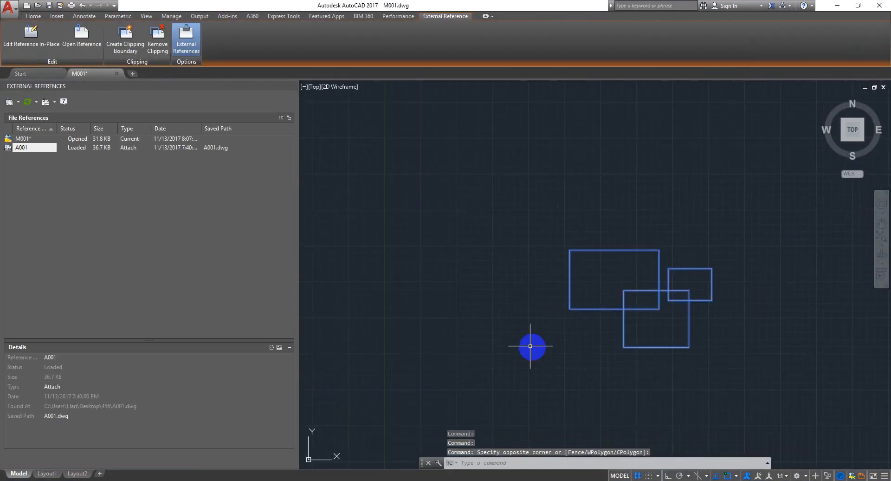
pyautogui.click(573, 132)
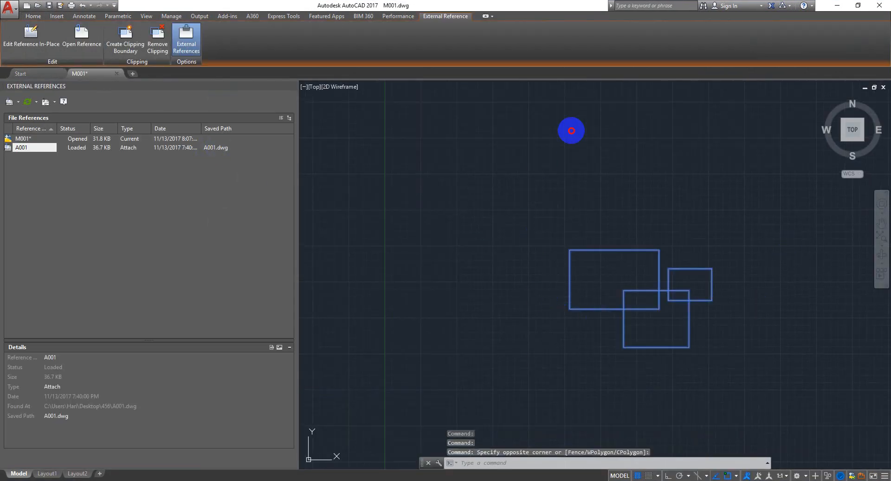
pyautogui.press('Escape')
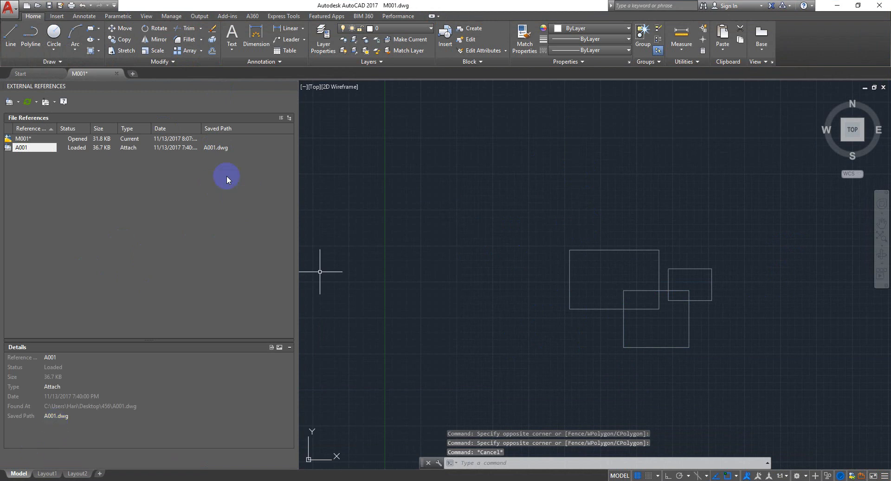
# Choose P001.dwg from Subfolder as a new DWG reference to attach to M001.
pyautogui.rightClick(119, 198)
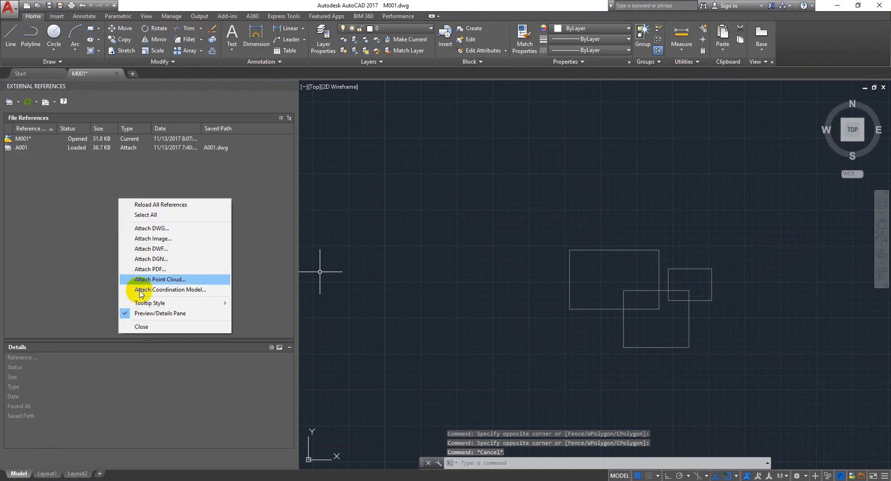
pyautogui.click(167, 228)
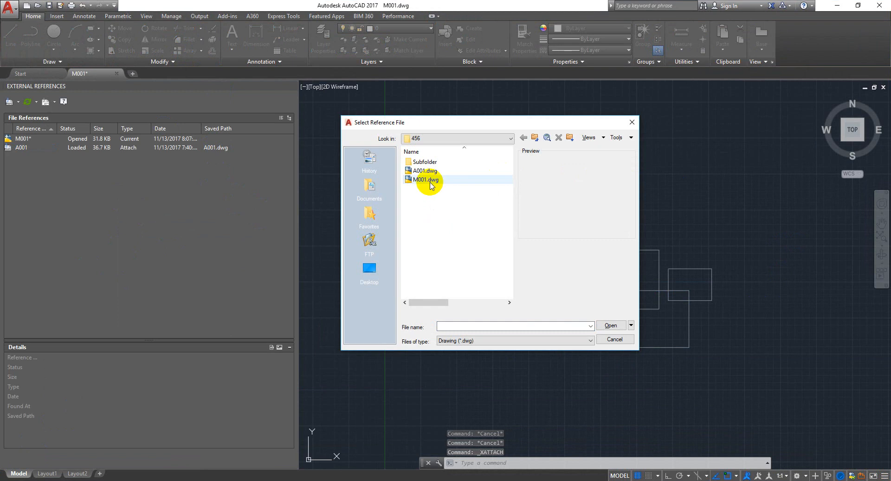
pyautogui.click(428, 182)
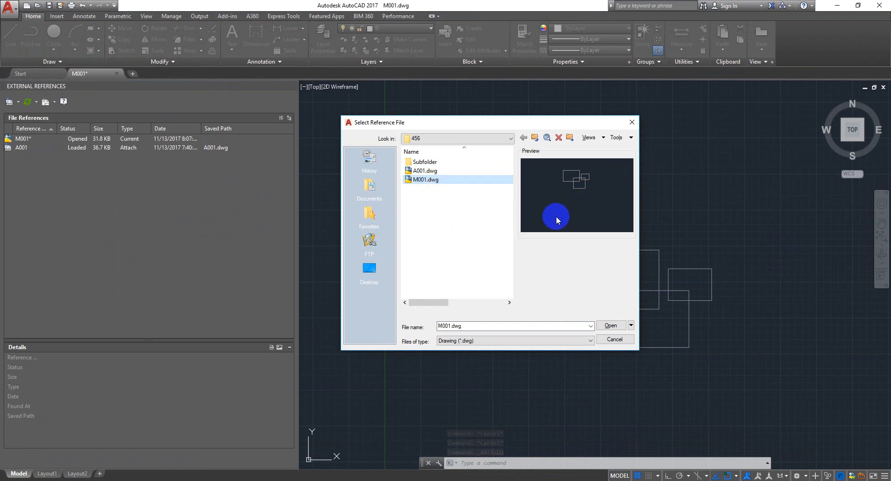
pyautogui.click(484, 193)
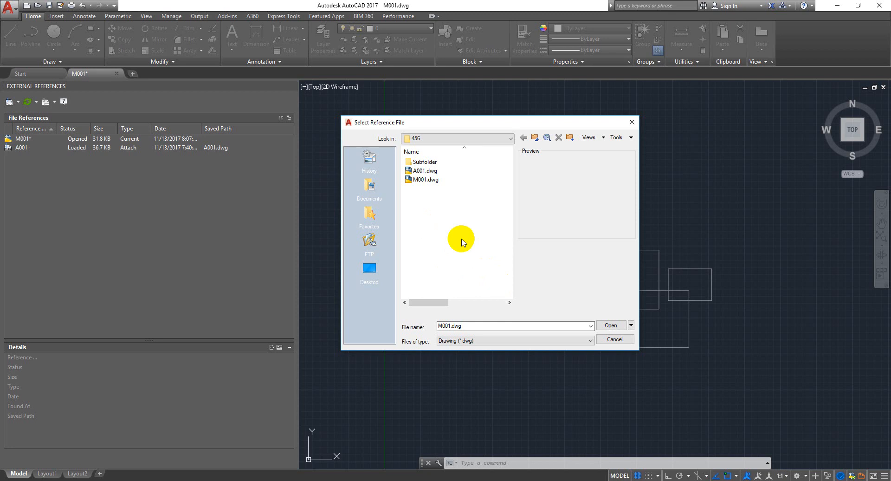
pyautogui.moveTo(591, 127); pyautogui.dragTo(620, 120)
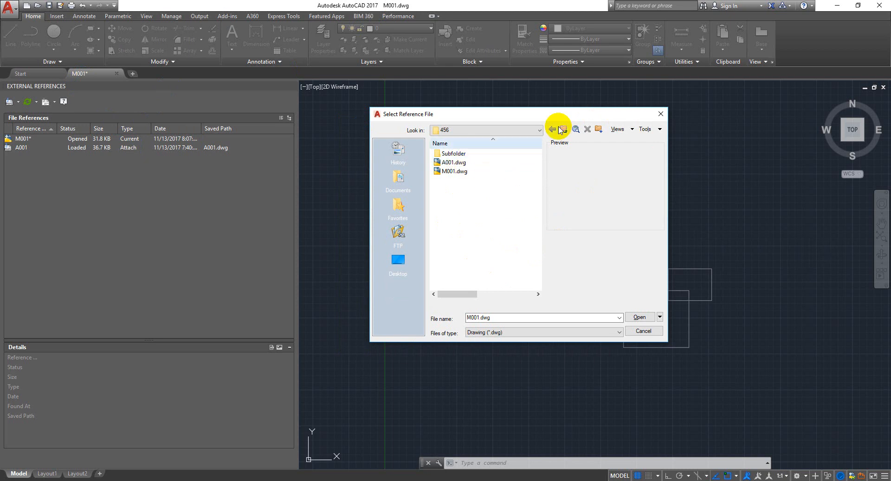
pyautogui.click(460, 155)
pyautogui.doubleClick(459, 155)
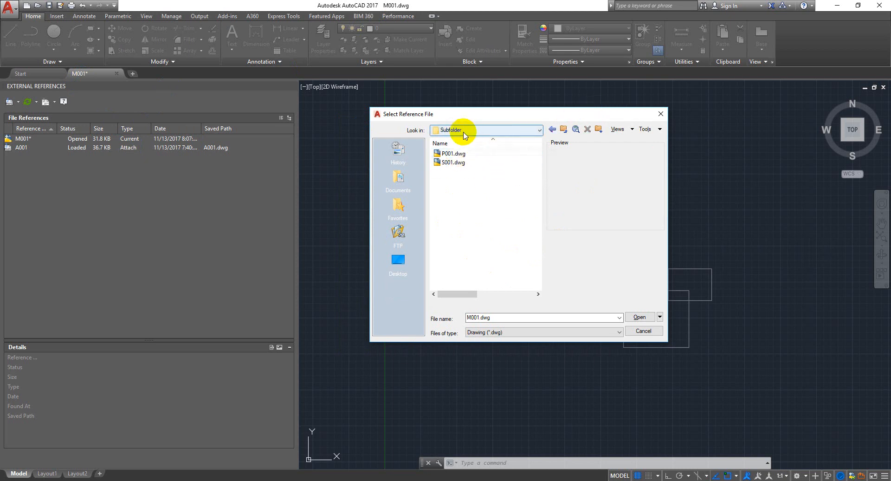
pyautogui.click(452, 154)
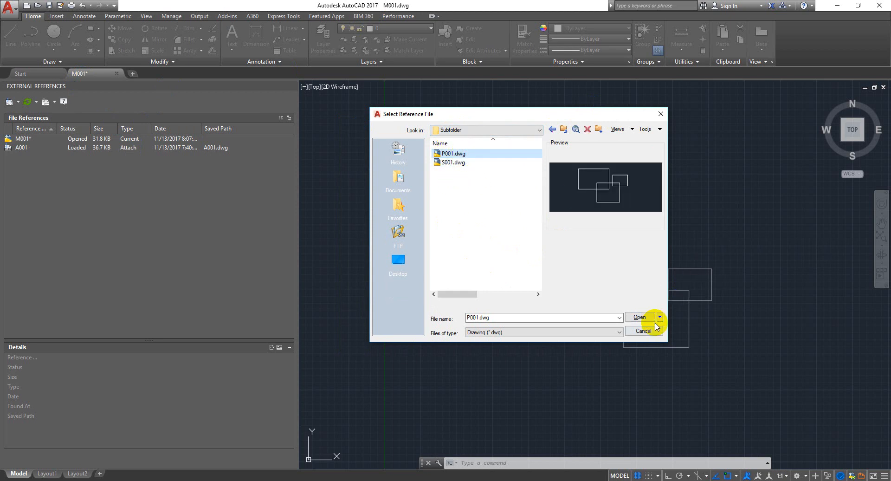
pyautogui.click(639, 317)
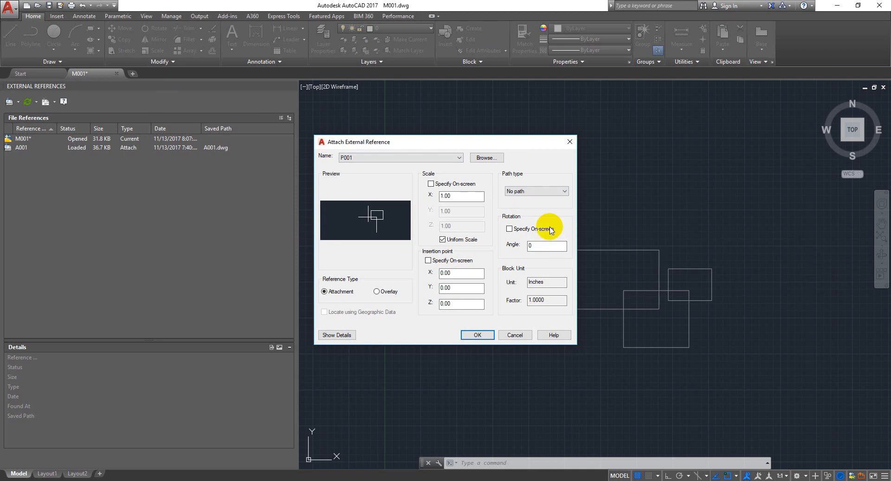
# Attach P001 as an external reference with the path type set to Relative path.
pyautogui.click(555, 192)
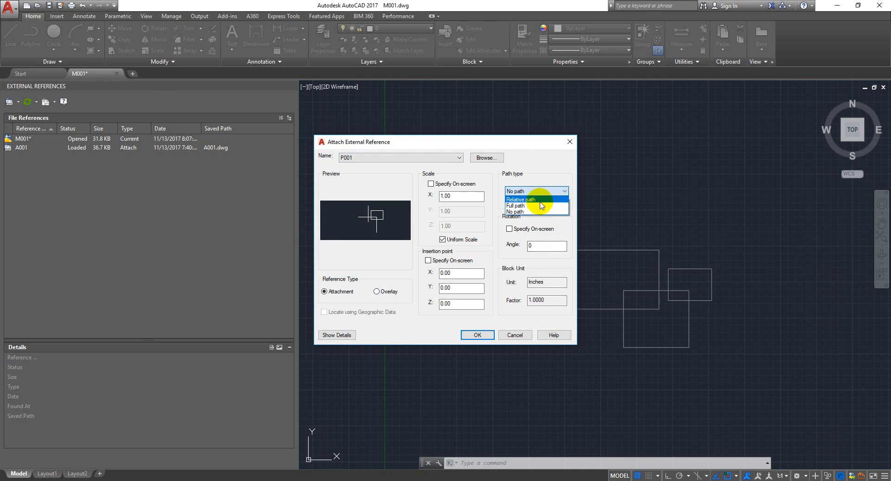
pyautogui.click(534, 199)
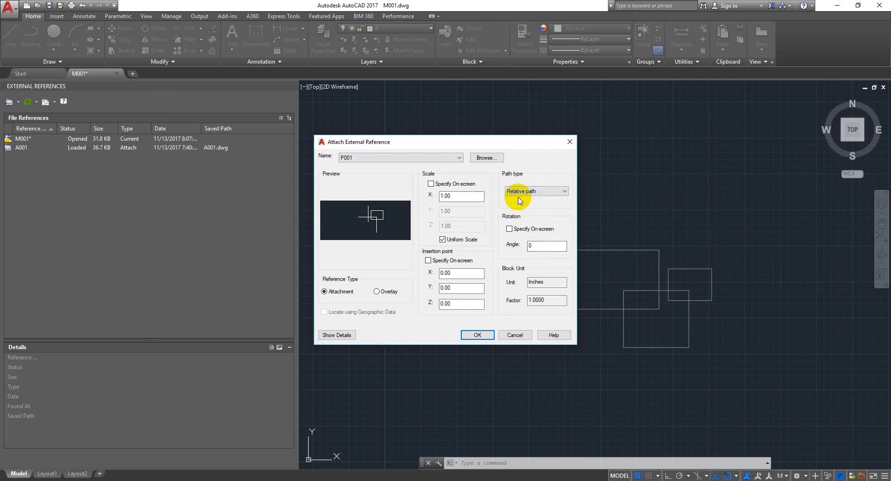
pyautogui.click(477, 334)
pyautogui.click(230, 167)
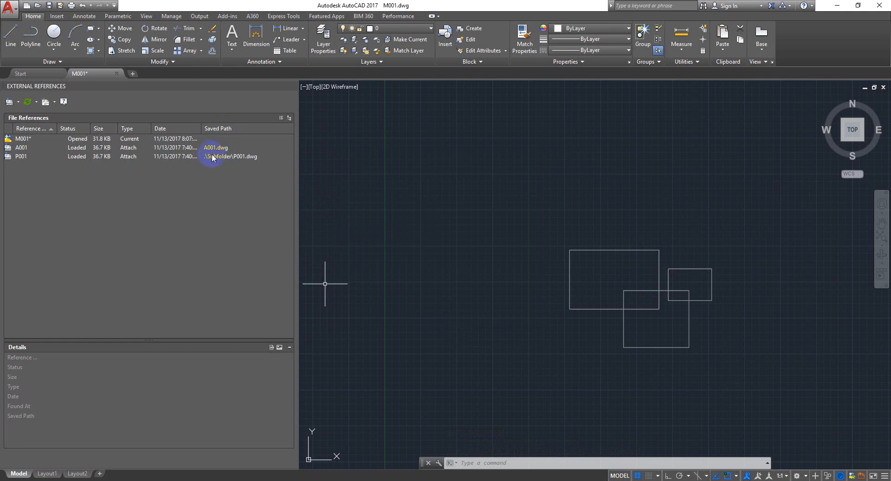
pyautogui.moveTo(211, 155)
pyautogui.moveTo(86, 75)
# Switch to File Explorer and open Subfolder inside the 456 folder to check where P001.dwg is stored.
pyautogui.click(832, 6)
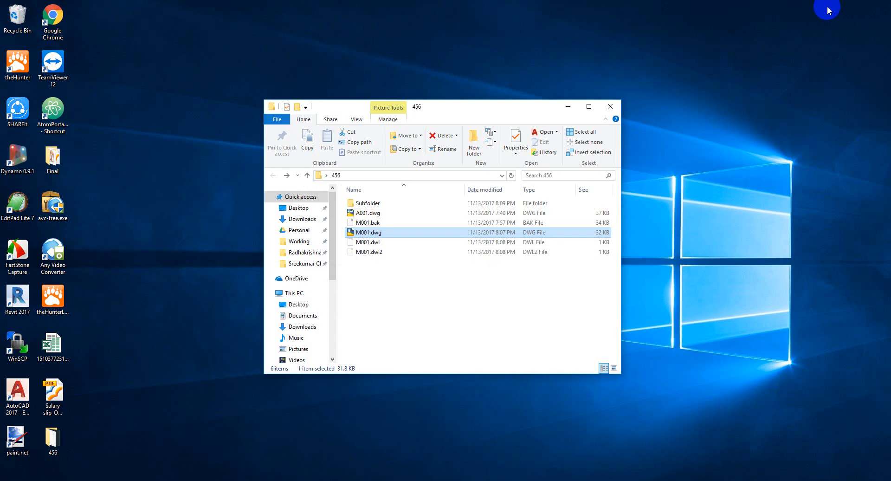
pyautogui.click(569, 107)
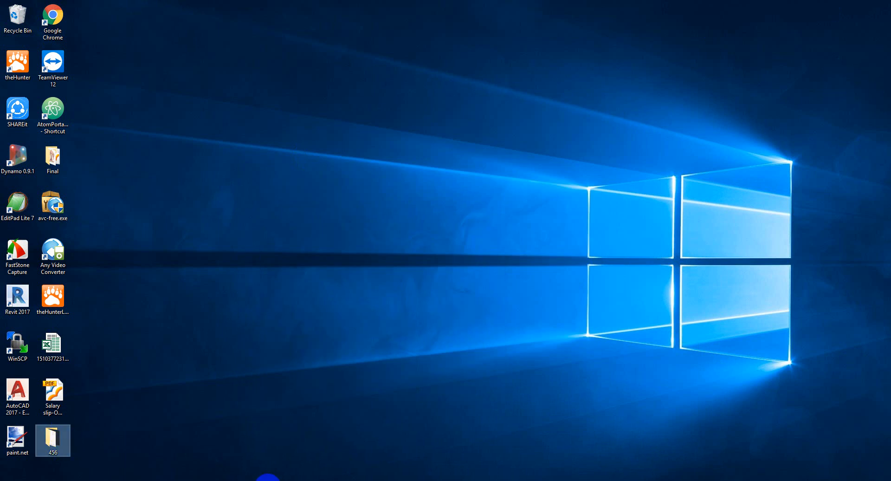
pyautogui.click(283, 480)
pyautogui.click(253, 479)
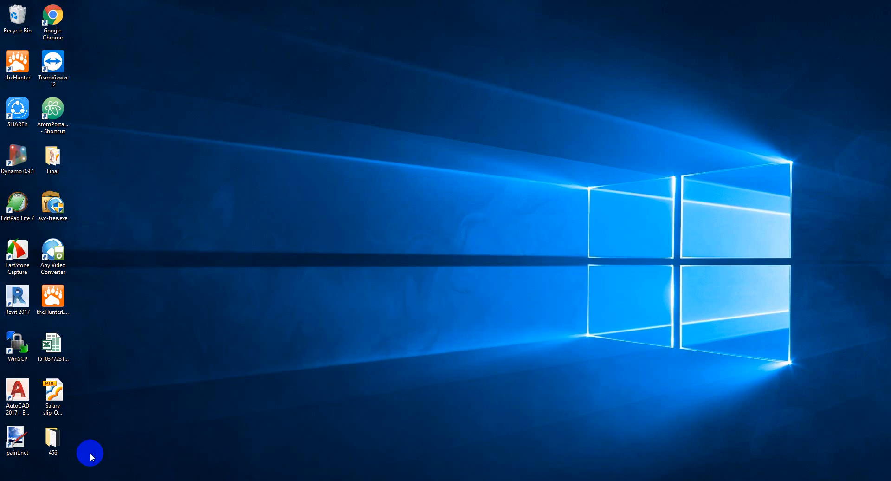
pyautogui.doubleClick(52, 439)
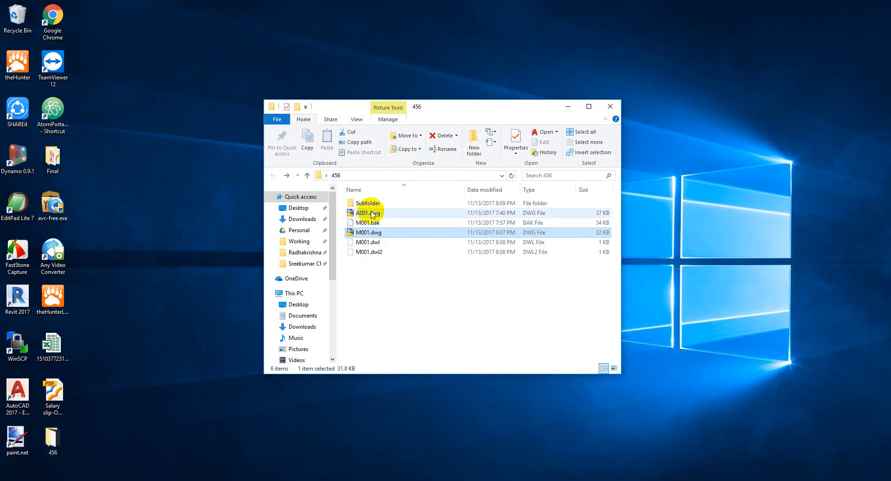
pyautogui.doubleClick(369, 203)
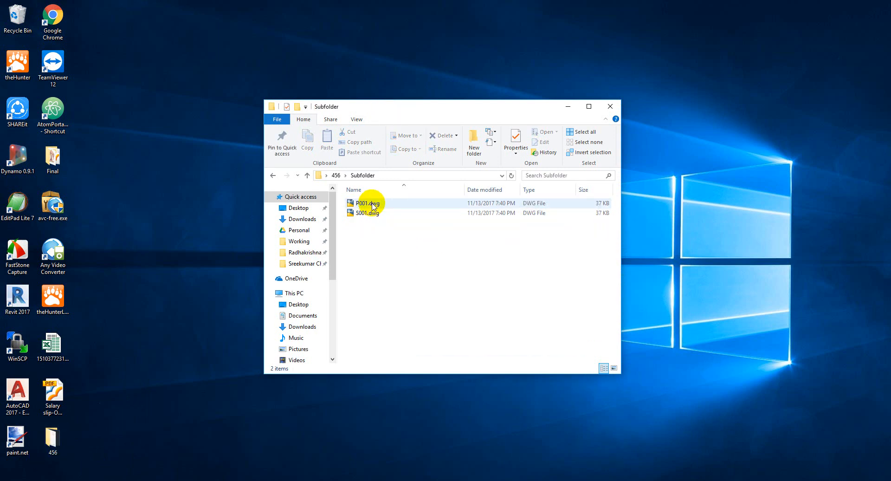
pyautogui.click(373, 204)
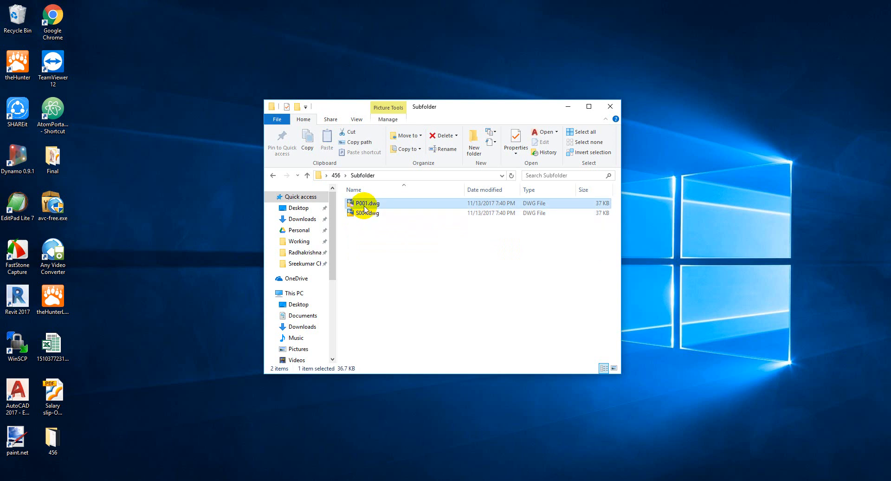
pyautogui.click(397, 254)
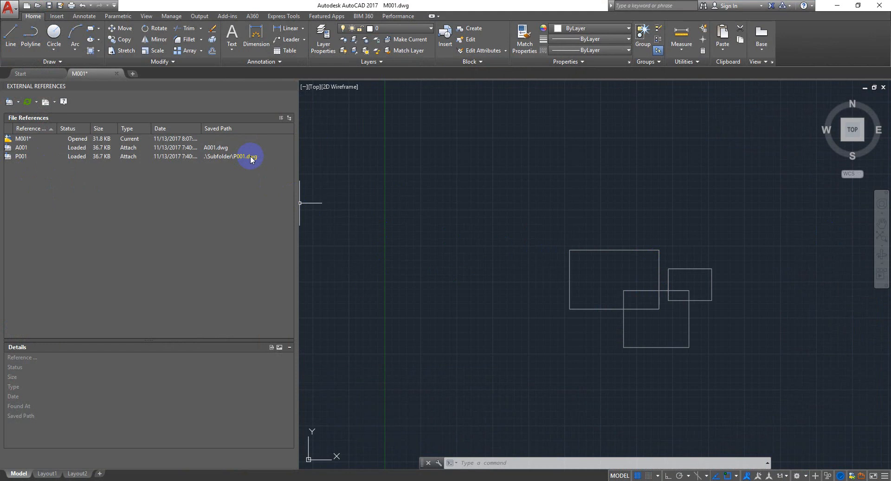
# Switch back to M001 in AutoCAD and choose S001.dwg from Subfolder as another DWG reference to attach.
pyautogui.rightClick(169, 189)
pyautogui.click(208, 220)
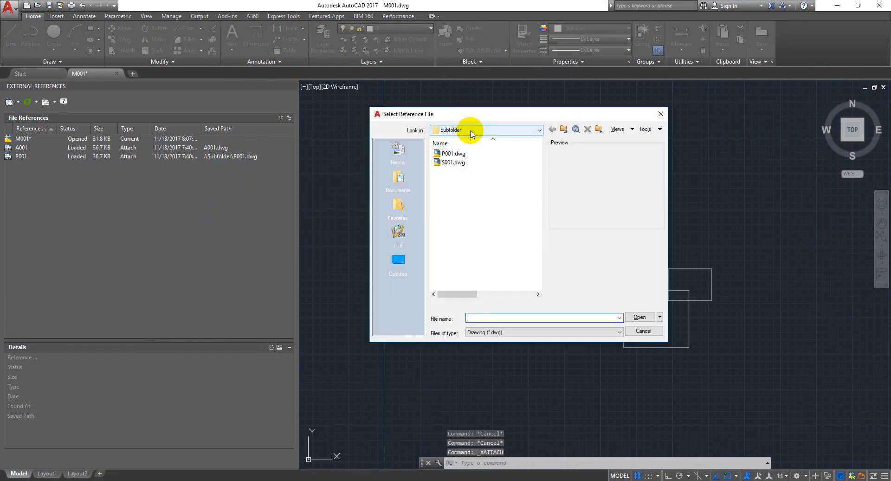
pyautogui.click(471, 132)
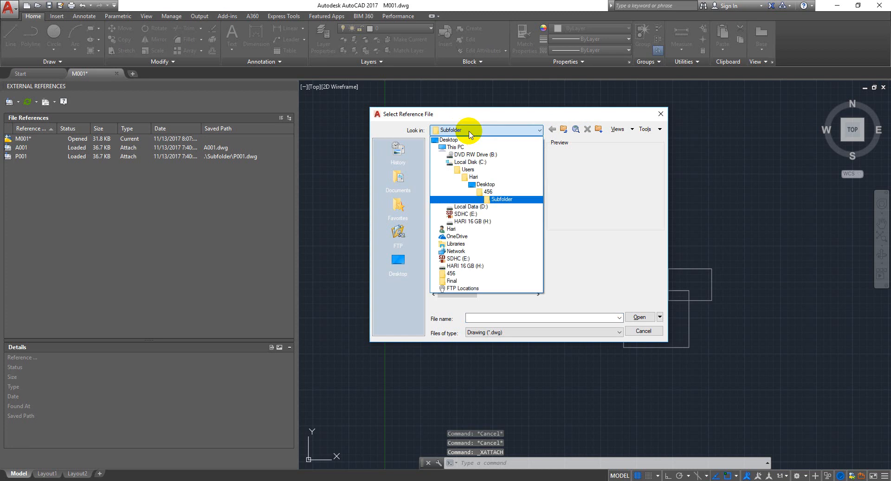
pyautogui.click(499, 199)
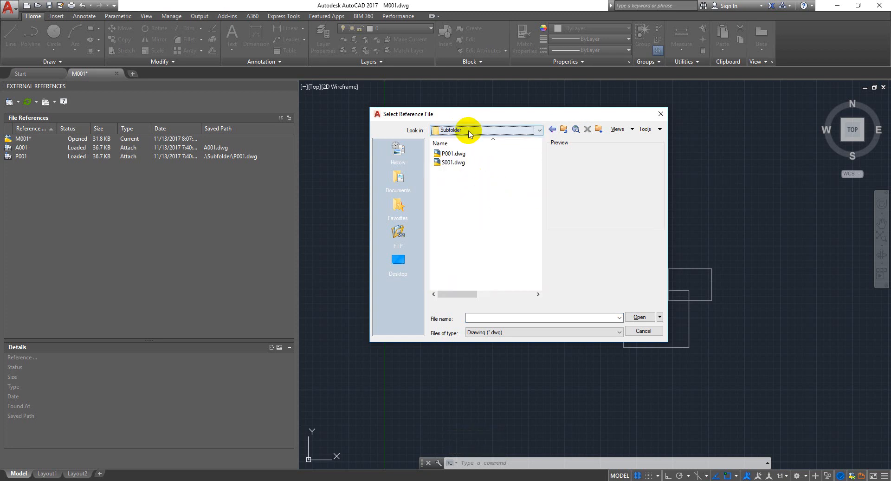
pyautogui.click(454, 164)
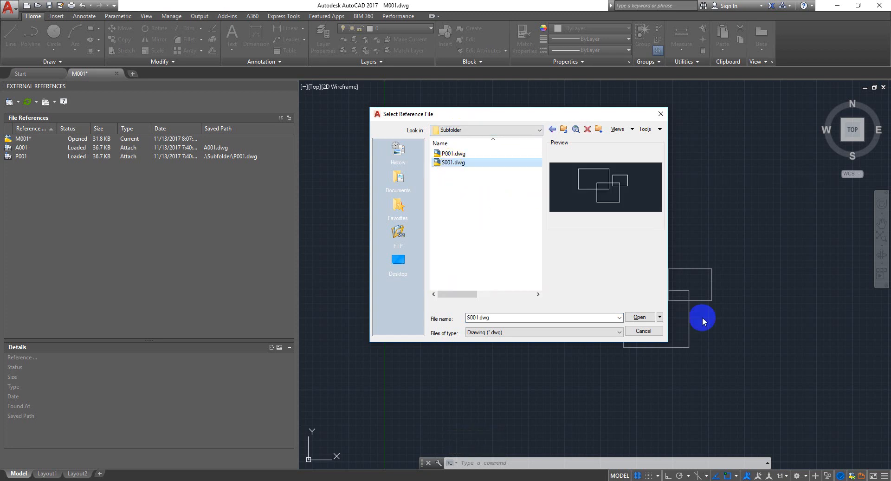
pyautogui.click(645, 318)
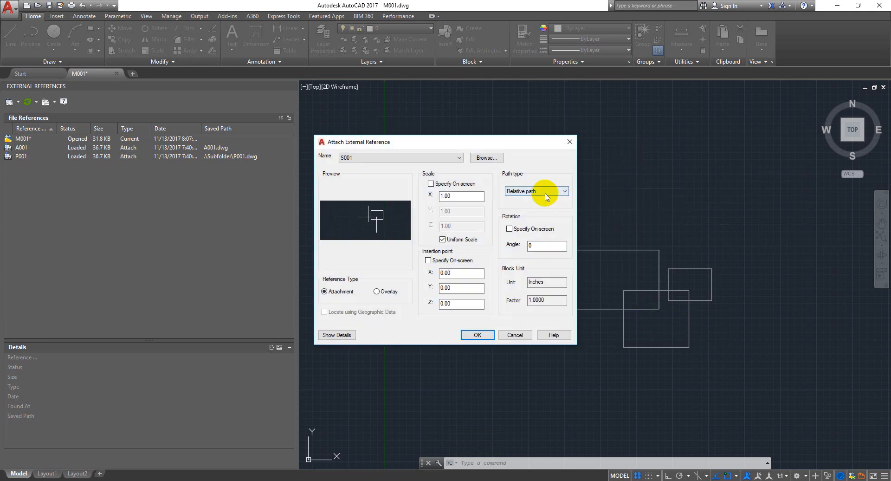
# Attach S001 with the path type set to Full path, and widen the External References palette to show its whole saved path.
pyautogui.click(546, 195)
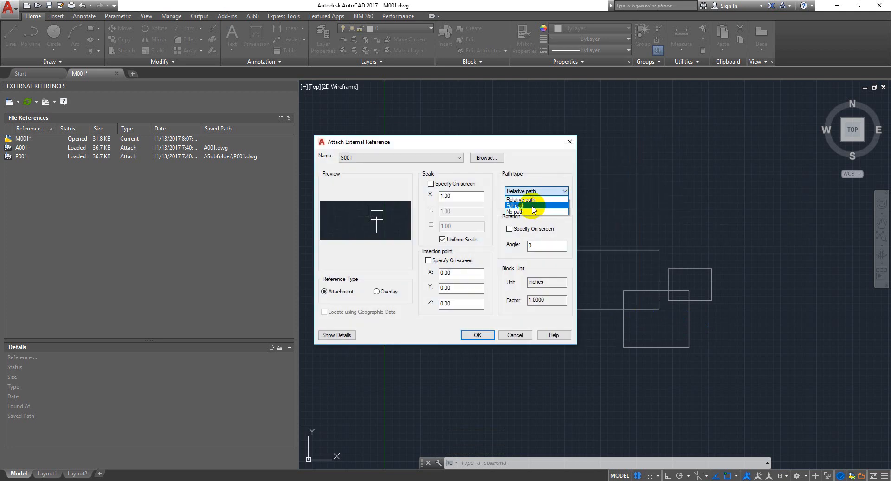
pyautogui.click(533, 206)
pyautogui.click(469, 335)
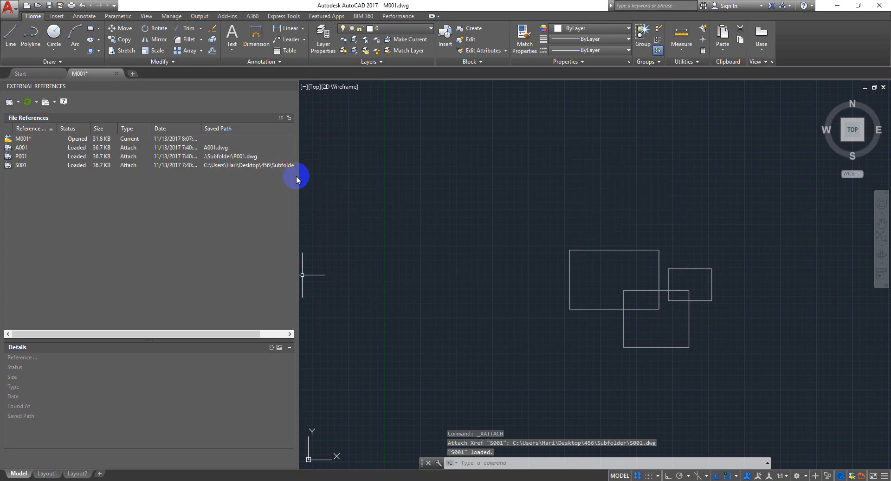
pyautogui.moveTo(298, 179); pyautogui.dragTo(345, 181)
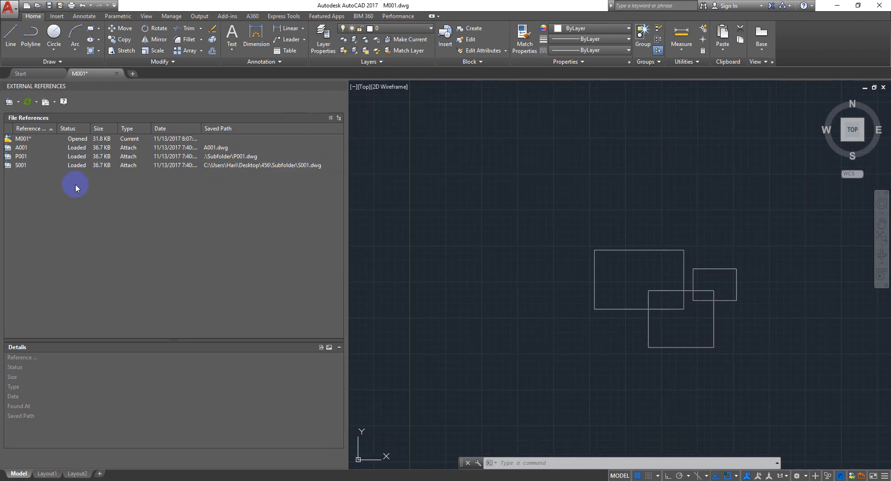
# Check the 456 folder's location on the desktop, and return to M001 in AutoCAD.
pyautogui.click(837, 5)
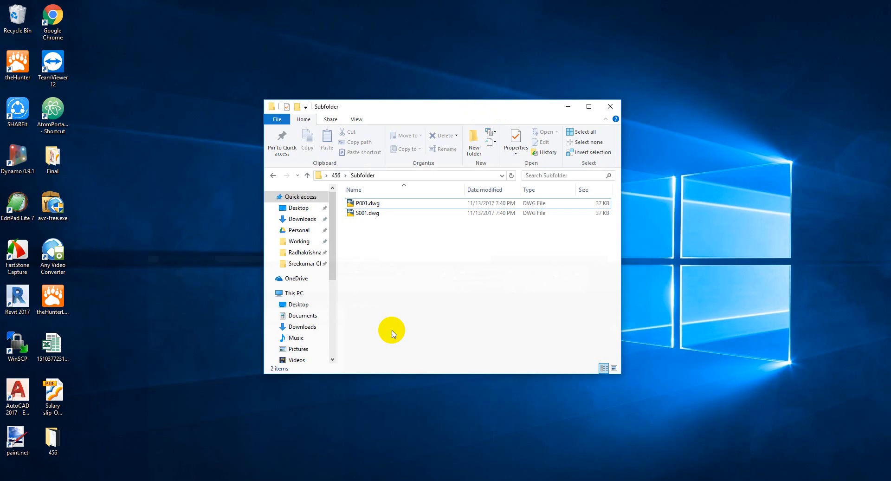
pyautogui.click(53, 439)
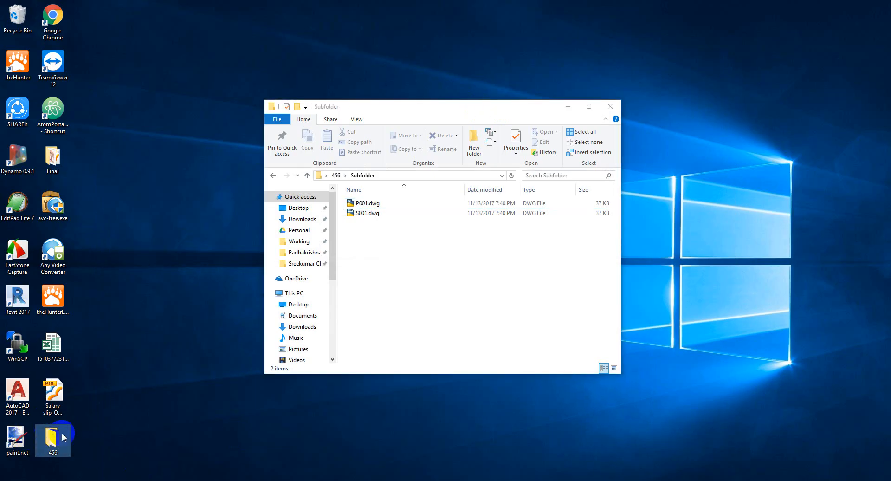
pyautogui.click(272, 480)
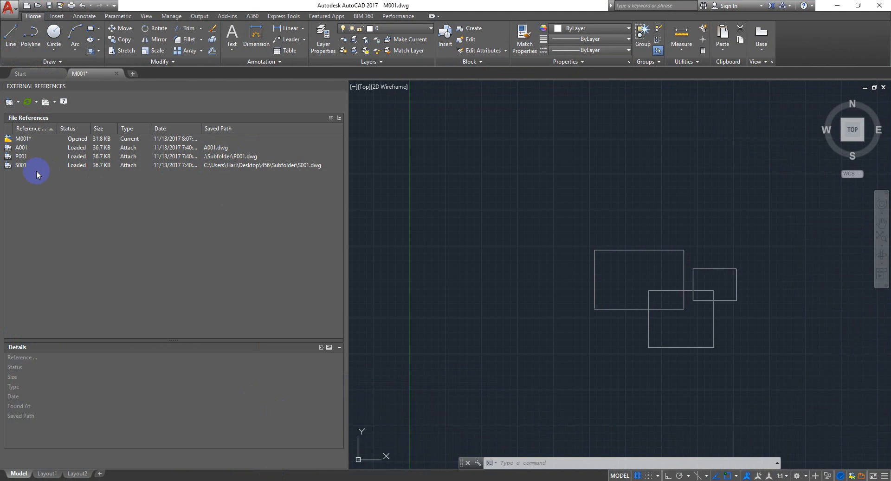
# Select the S001 reference to examine its details and full saved path, and clear the selection.
pyautogui.click(21, 165)
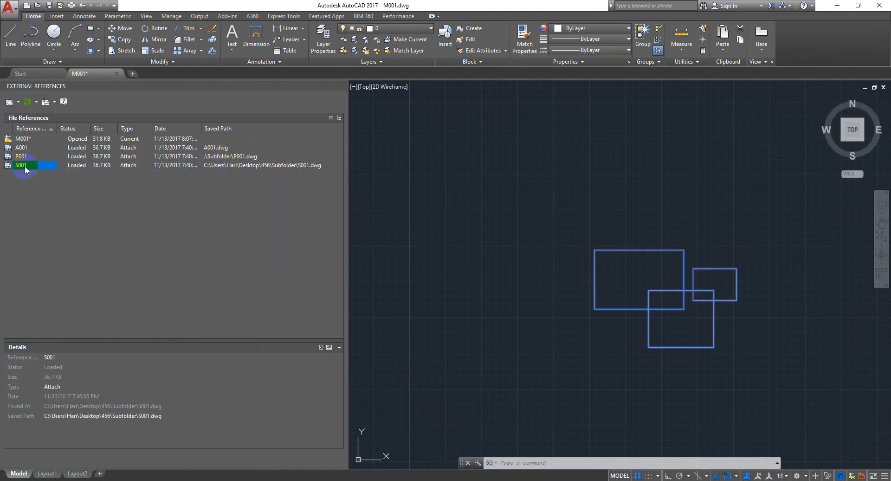
pyautogui.moveTo(282, 168)
pyautogui.moveTo(209, 168)
pyautogui.moveTo(254, 171)
pyautogui.click(233, 234)
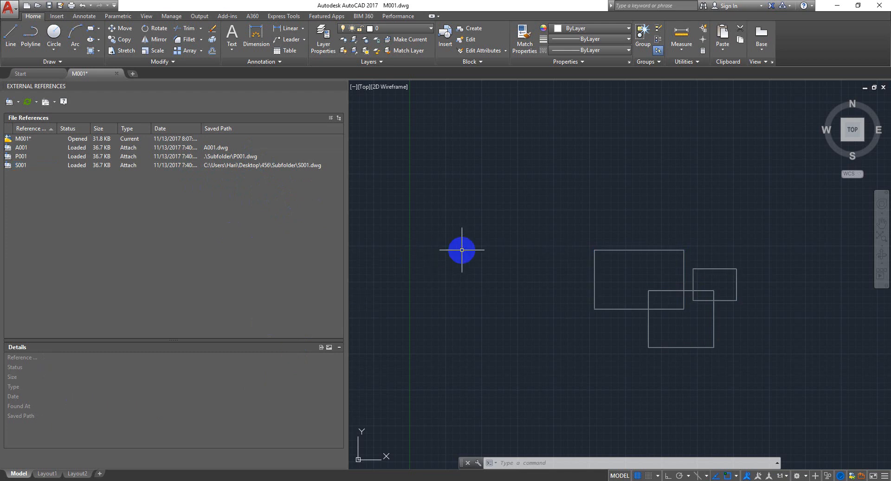
pyautogui.doubleClick(476, 238)
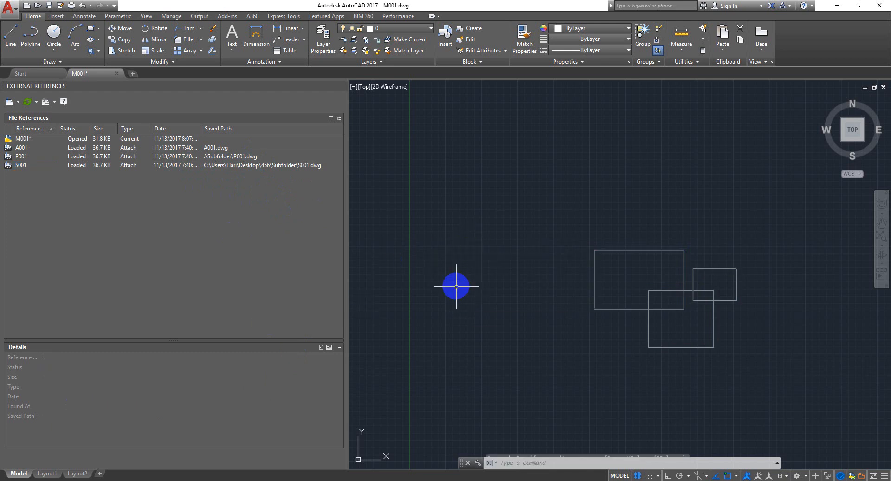
# Unload the P001 and S001 references together, and detach both from M001.
pyautogui.click(20, 157)
pyautogui.keyDown('ctrl'); pyautogui.click(20, 165); pyautogui.keyUp('ctrl')
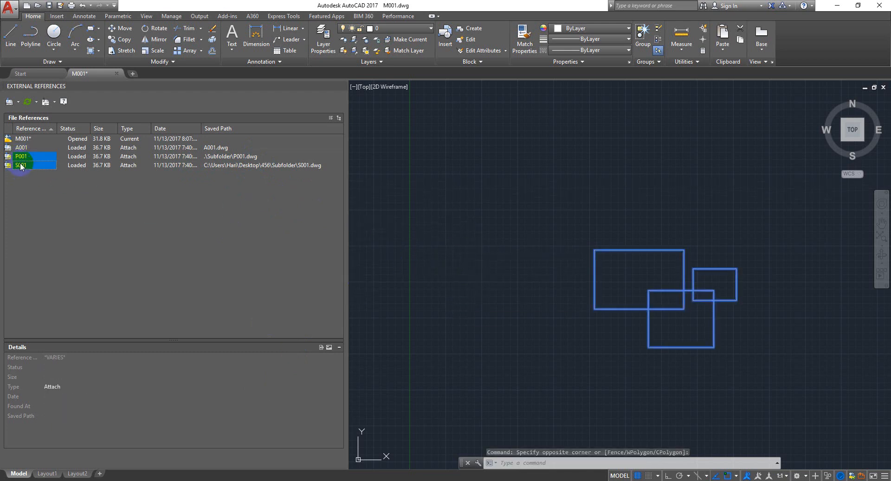
pyautogui.rightClick(24, 166)
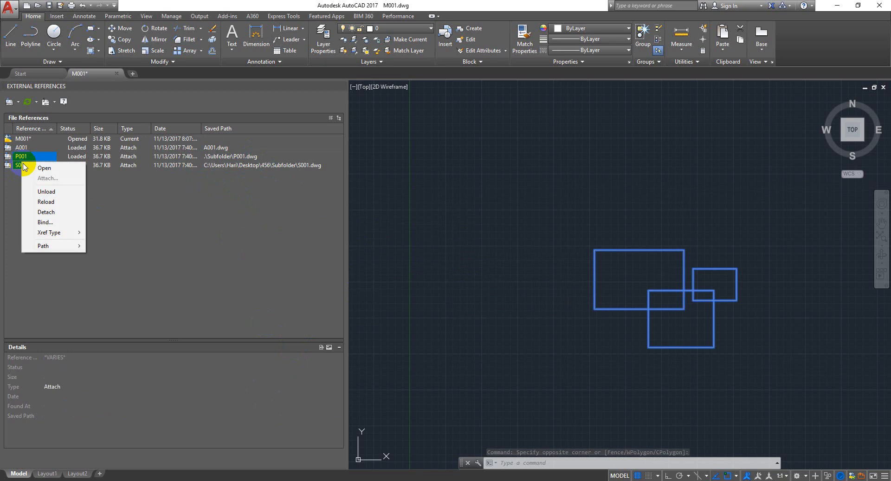
pyautogui.click(56, 193)
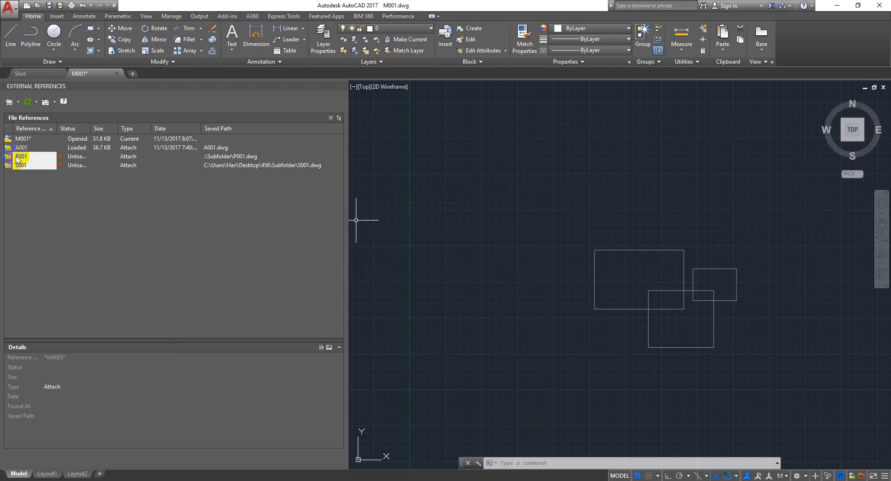
pyautogui.rightClick(42, 165)
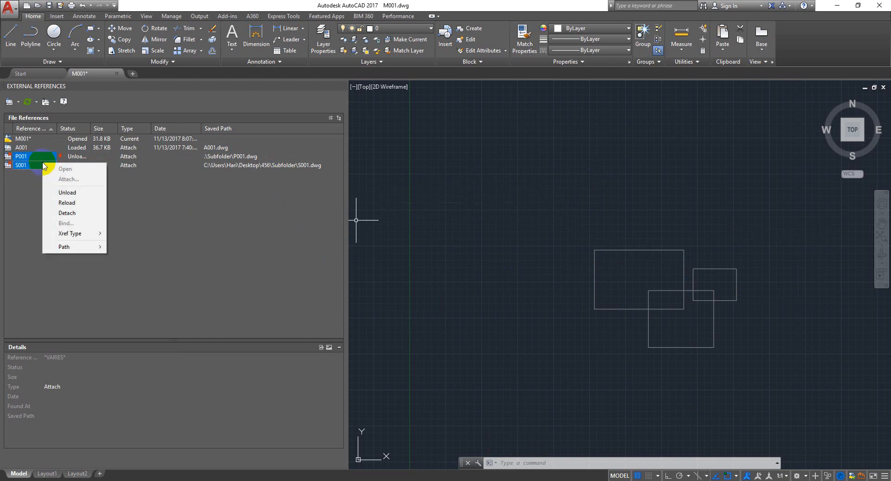
pyautogui.click(76, 216)
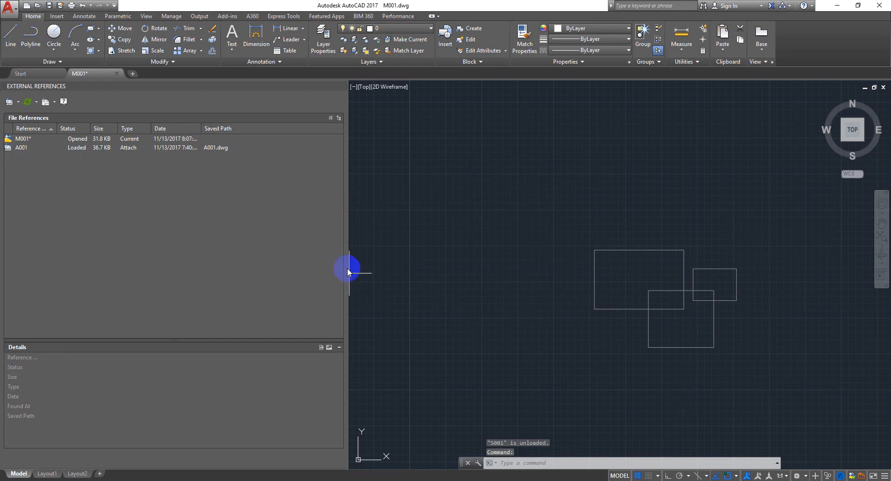
# Narrow the External References palette, select the remaining A001 reference, and save M001.
pyautogui.moveTo(346, 268); pyautogui.dragTo(219, 282)
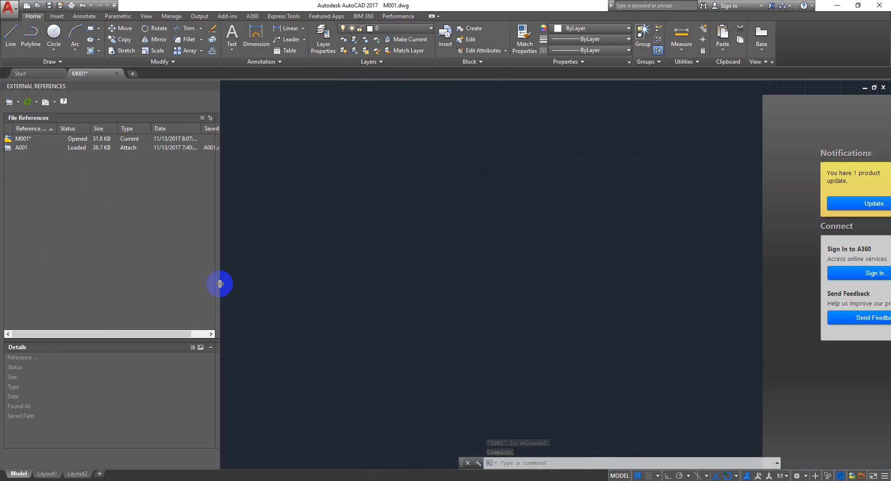
pyautogui.moveTo(468, 290)
pyautogui.mouseDown(button='middle')
pyautogui.moveTo(481, 288)
pyautogui.moveTo(509, 232)
pyautogui.mouseUp(button='middle')
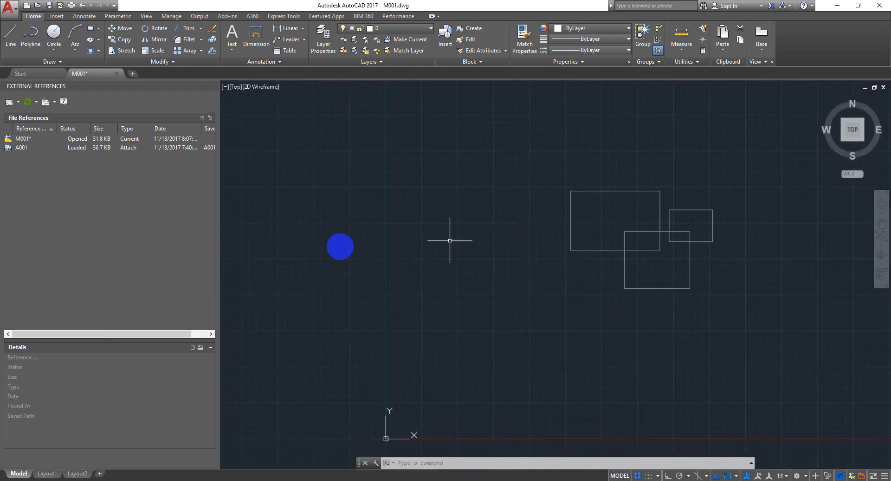
pyautogui.click(25, 148)
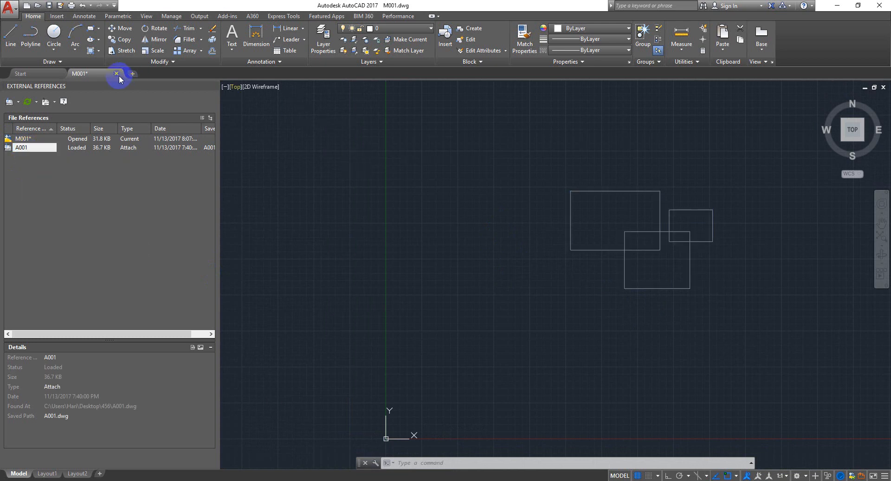
pyautogui.hotkey('ctrl', 's')
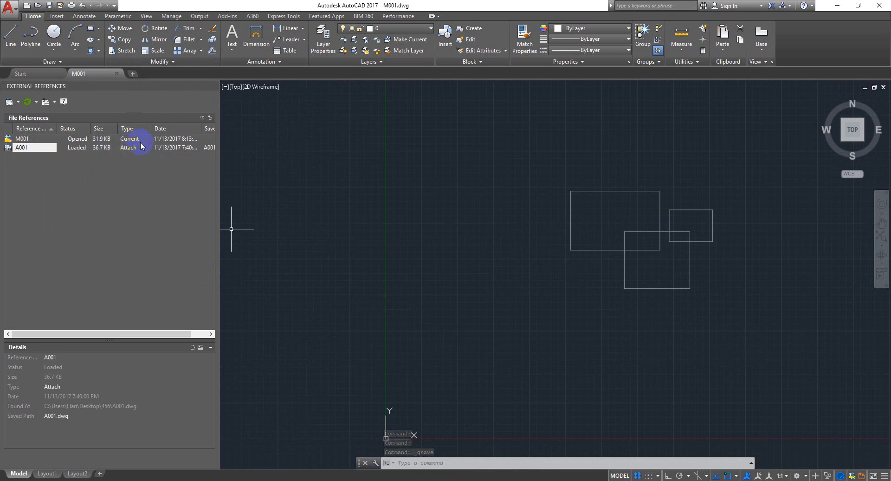
# Examine the Attachment and Overlay reference types in the attach settings for P001.dwg, and leave without attaching it.
pyautogui.moveTo(138, 147)
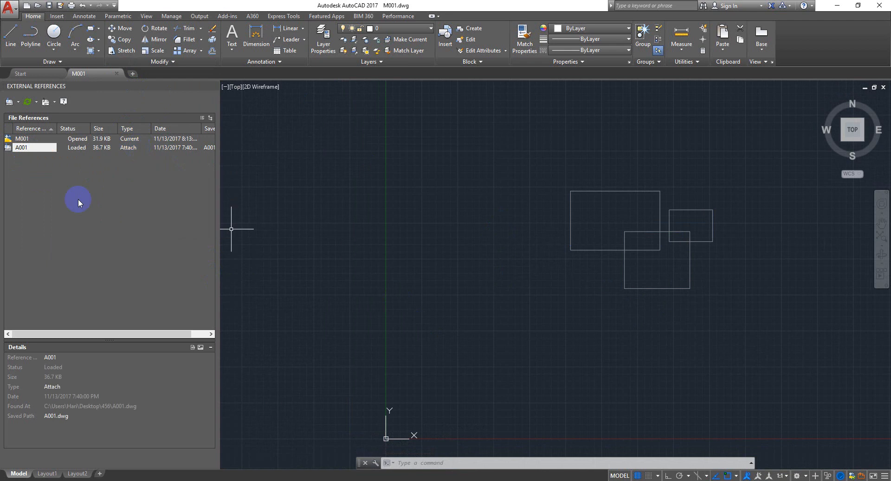
pyautogui.rightClick(70, 213)
pyautogui.click(111, 245)
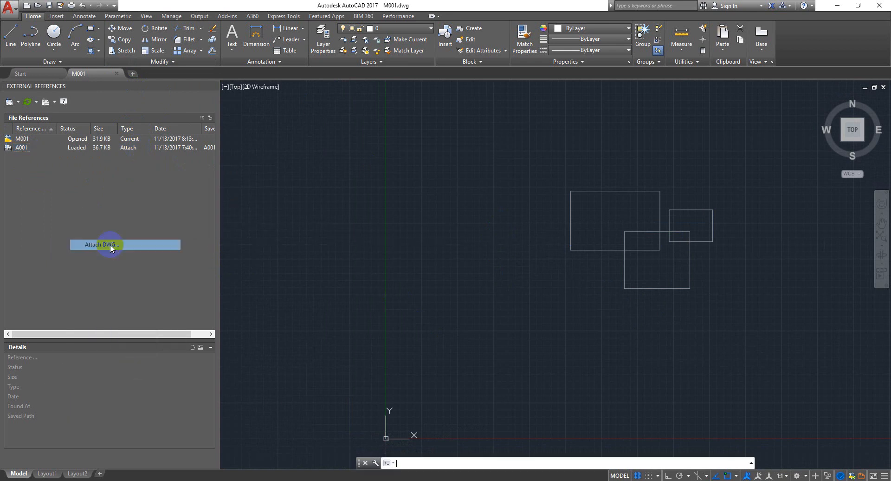
pyautogui.click(454, 154)
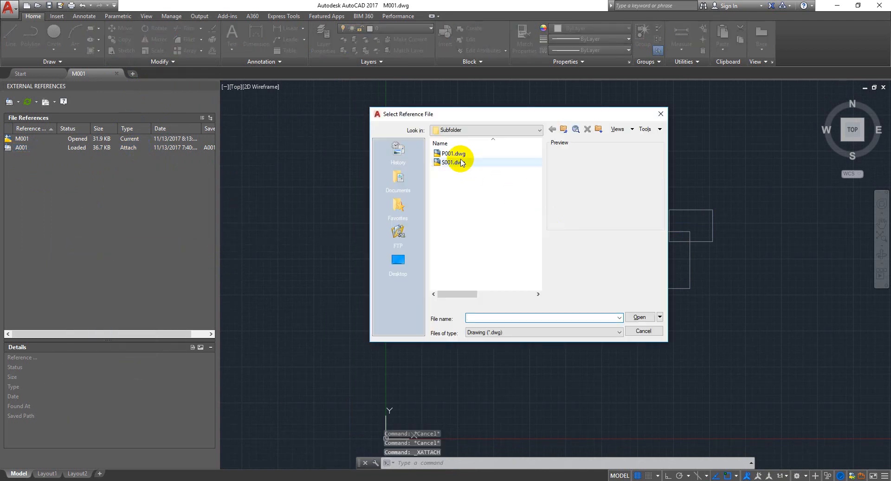
pyautogui.click(639, 318)
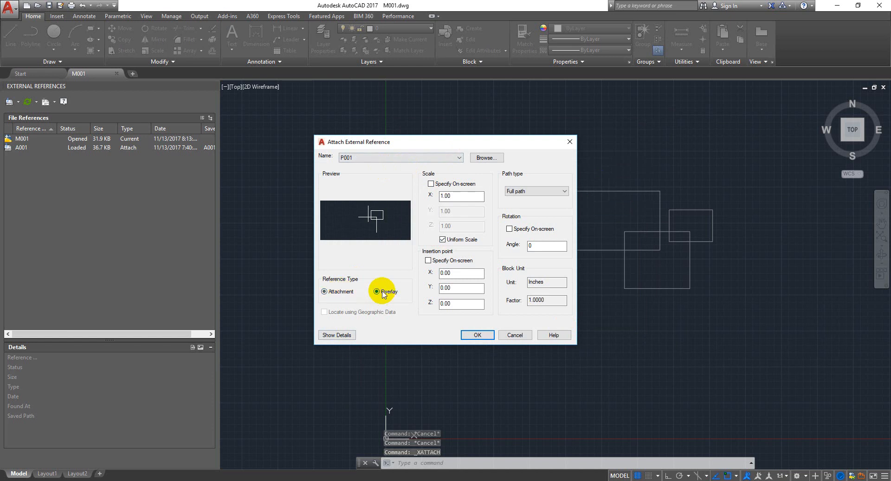
pyautogui.click(342, 292)
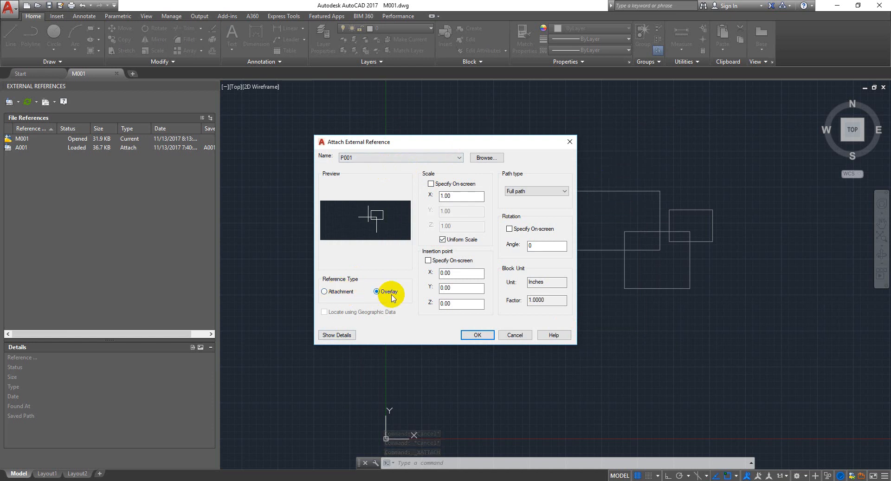
pyautogui.click(348, 293)
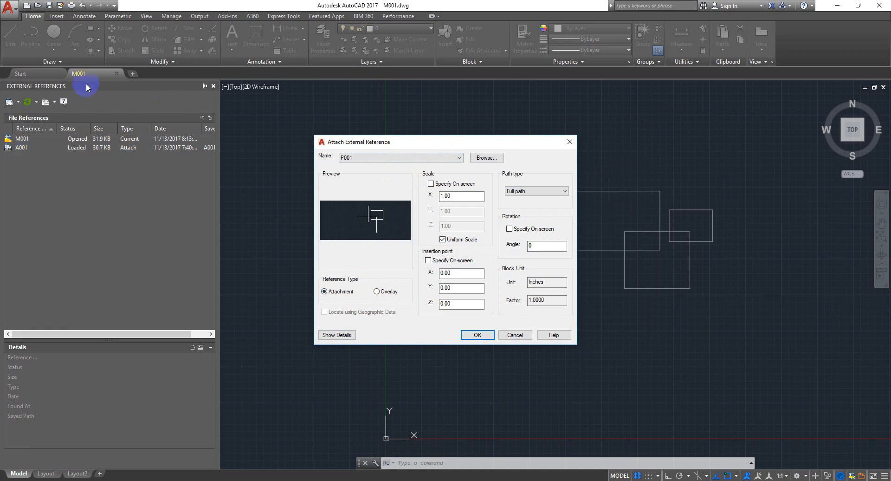
pyautogui.click(336, 294)
pyautogui.click(475, 336)
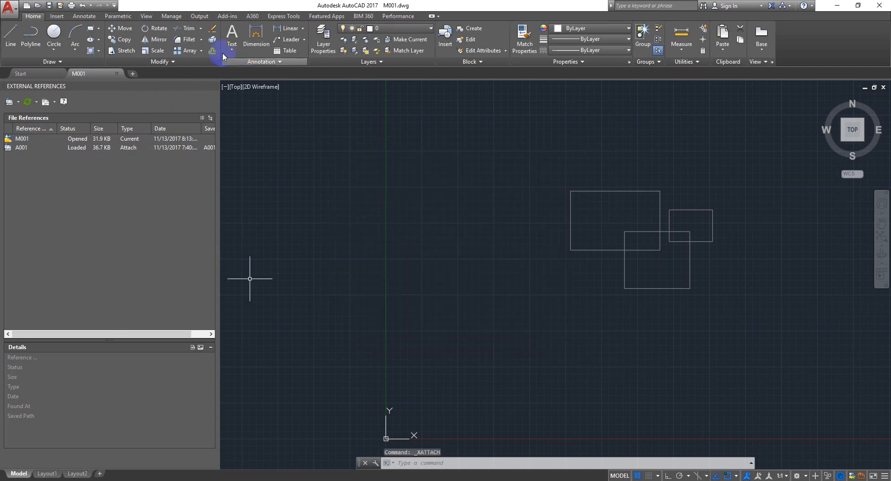
# Close M001 and start a new drawing.
pyautogui.click(116, 73)
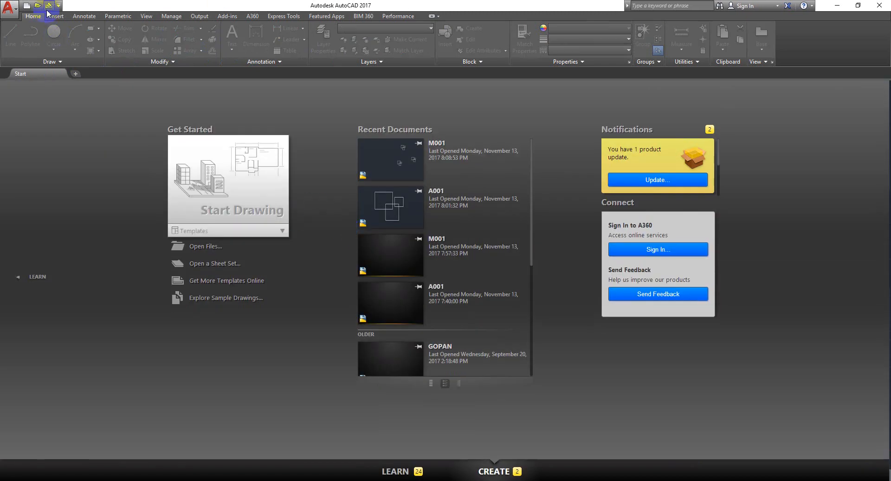
pyautogui.click(242, 223)
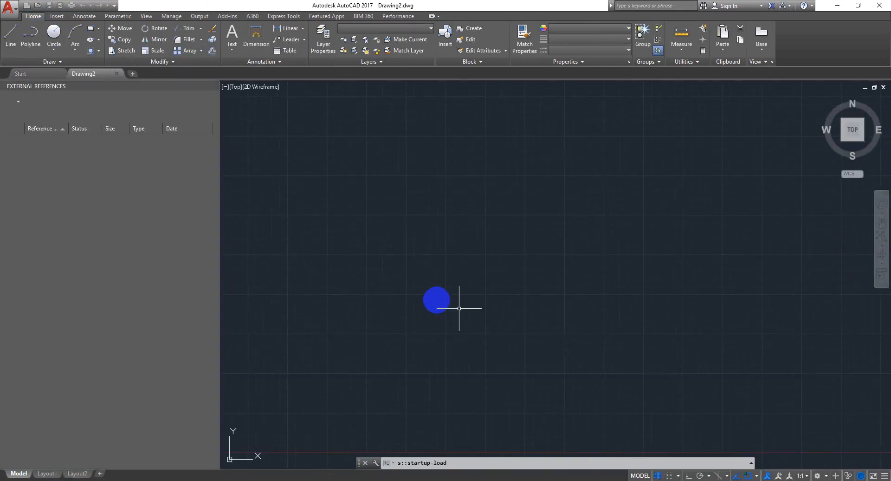
pyautogui.doubleClick(407, 243)
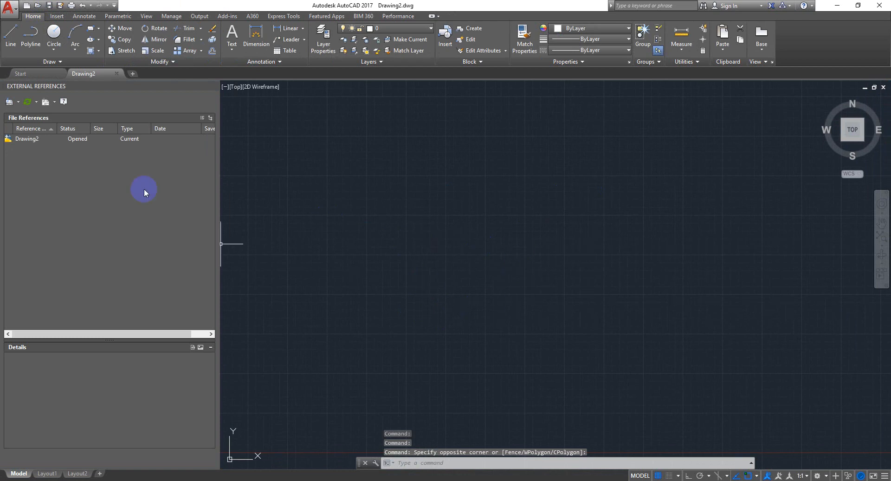
# Choose M001.dwg from the 456 folder as the DWG reference to attach to the new drawing.
pyautogui.rightClick(101, 181)
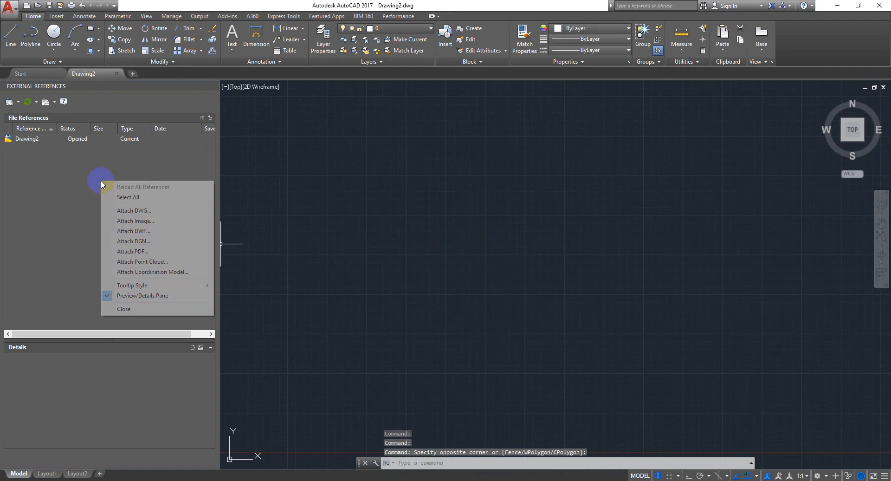
pyautogui.click(141, 212)
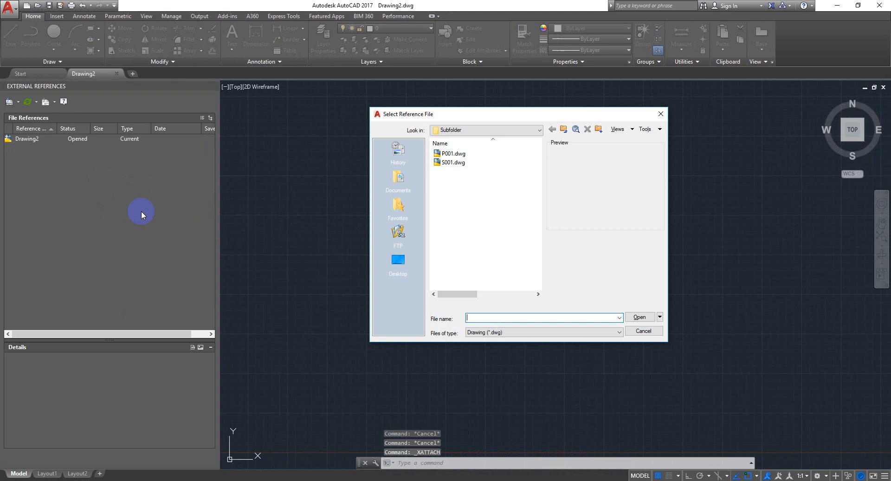
pyautogui.click(447, 129)
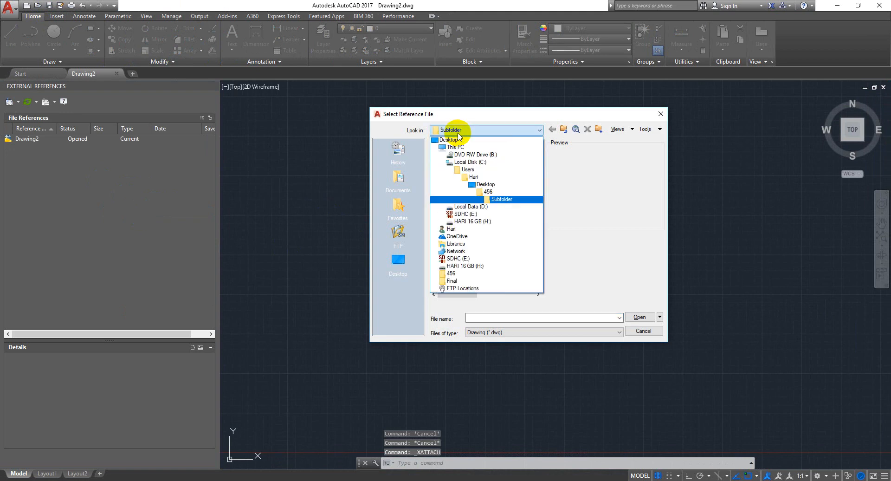
pyautogui.click(487, 192)
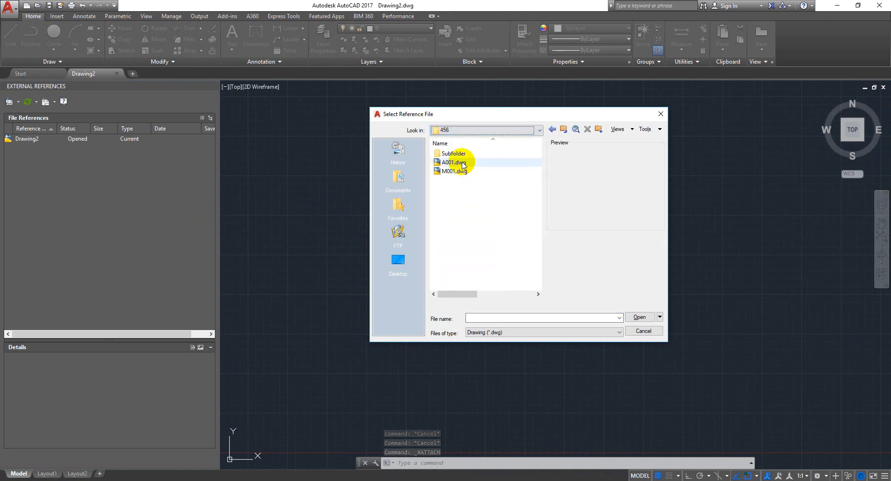
pyautogui.click(455, 163)
pyautogui.click(457, 172)
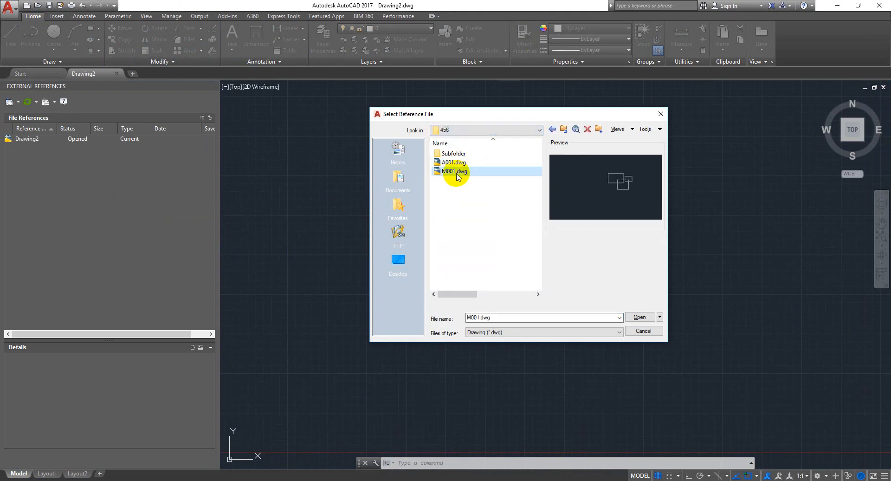
pyautogui.click(458, 165)
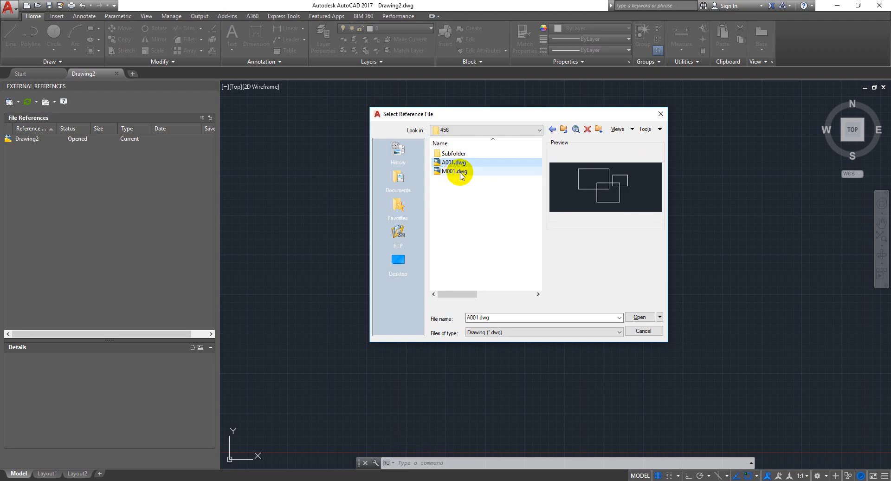
pyautogui.click(460, 172)
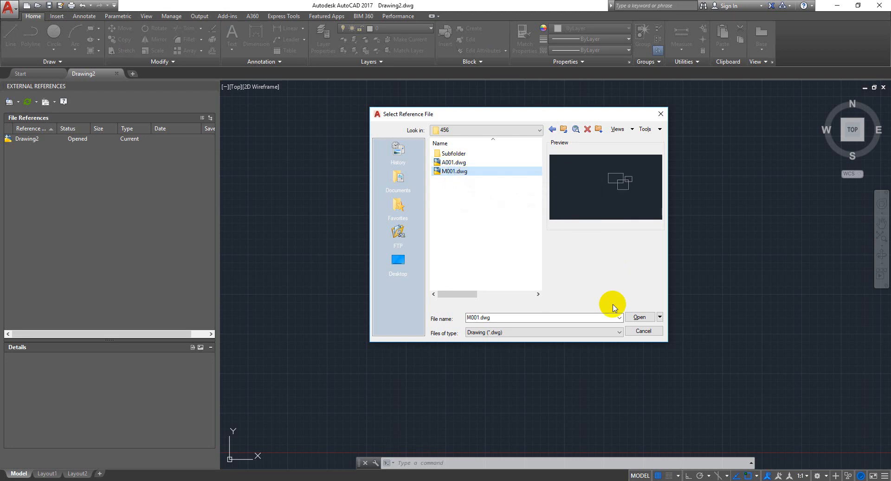
# Attach M001 with reference type Attachment and path type Full path, and bring its rectangles into view.
pyautogui.click(636, 316)
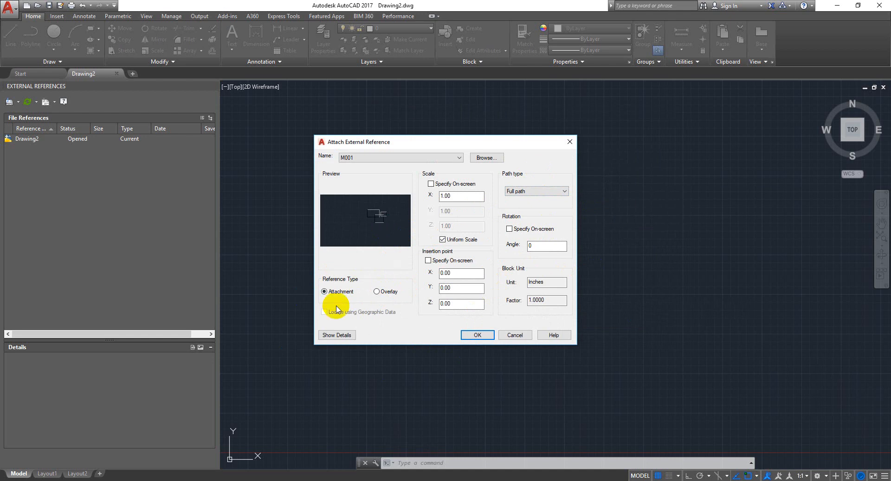
pyautogui.click(473, 337)
pyautogui.click(493, 285)
pyautogui.click(425, 258)
pyautogui.moveTo(409, 337); pyautogui.dragTo(636, 325, button='middle')
pyautogui.moveTo(622, 234); pyautogui.dragTo(593, 162, button='middle')
pyautogui.press('Escape')
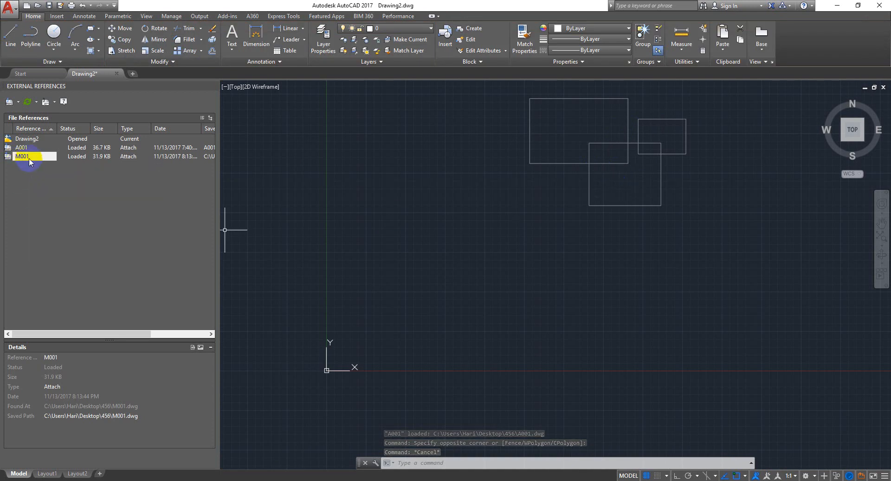
# Select the M001 reference to examine its details alongside the nested A001, and clear the selection.
pyautogui.moveTo(671, 191); pyautogui.dragTo(687, 233, button='middle')
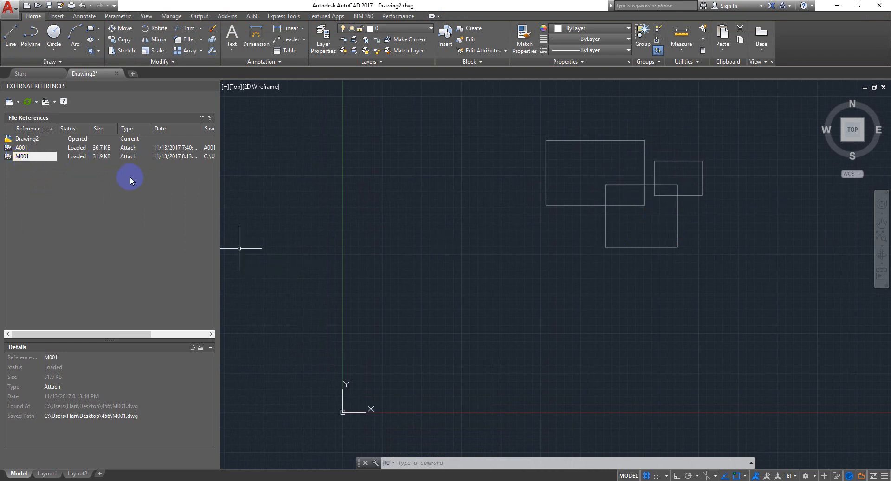
pyautogui.click(35, 159)
pyautogui.moveTo(23, 157)
pyautogui.click(416, 259)
pyautogui.click(387, 311)
# Save the new drawing on the Desktop under the file name 001.
pyautogui.hotkey('ctrl', 's')
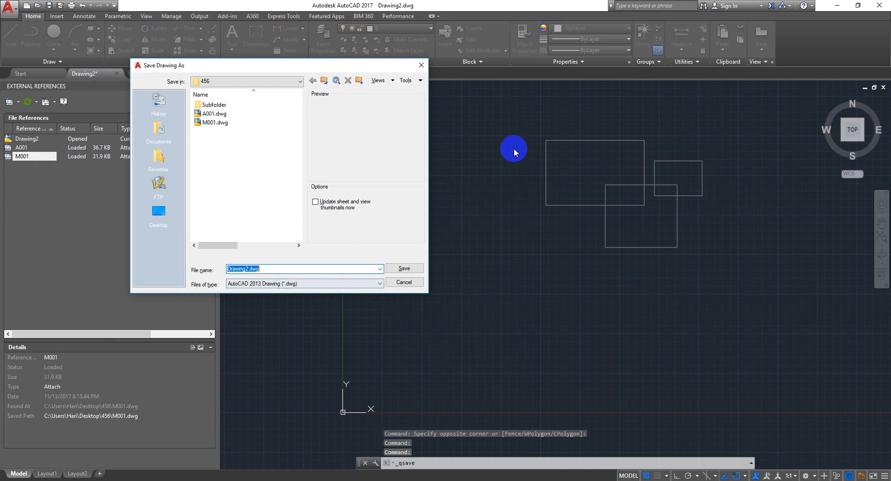
pyautogui.click(219, 81)
pyautogui.click(223, 90)
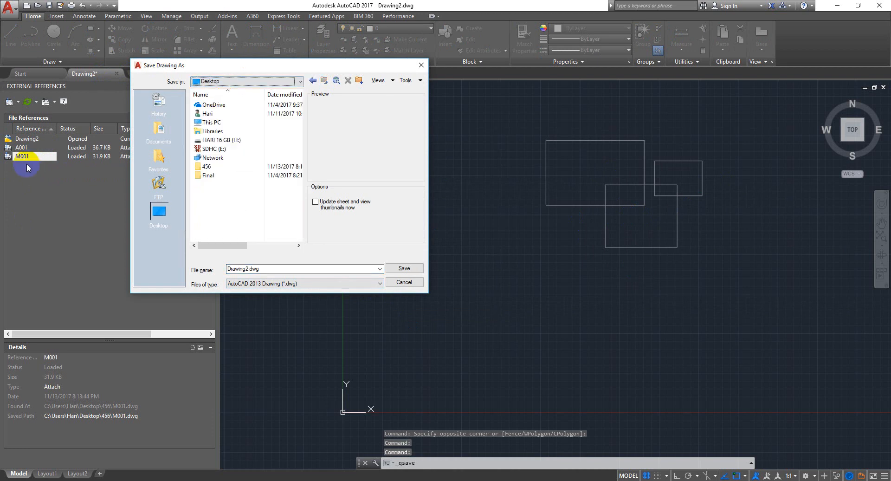
pyautogui.moveTo(236, 66)
pyautogui.mouseDown()
pyautogui.moveTo(319, 125)
pyautogui.moveTo(342, 109)
pyautogui.mouseUp()
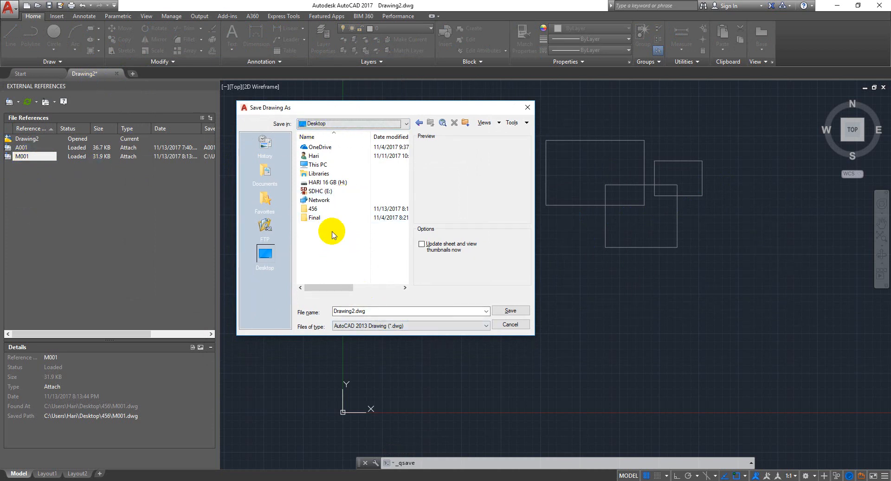
pyautogui.click(381, 311)
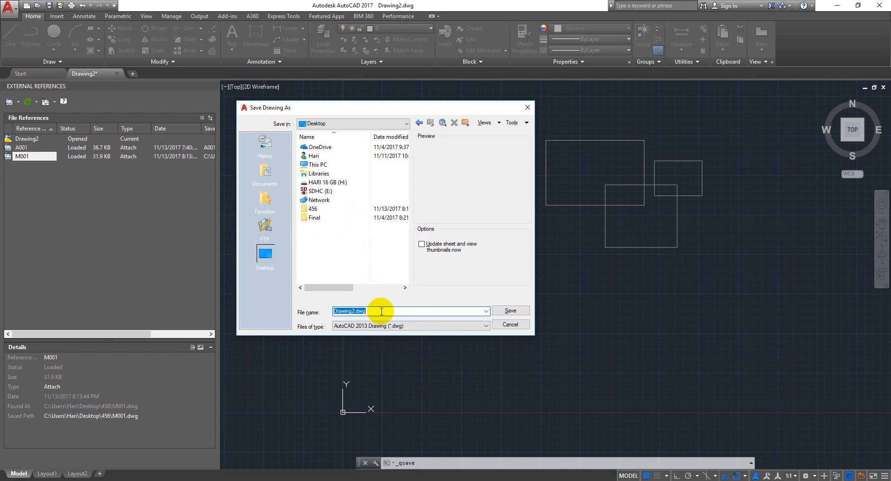
pyautogui.press('Return')
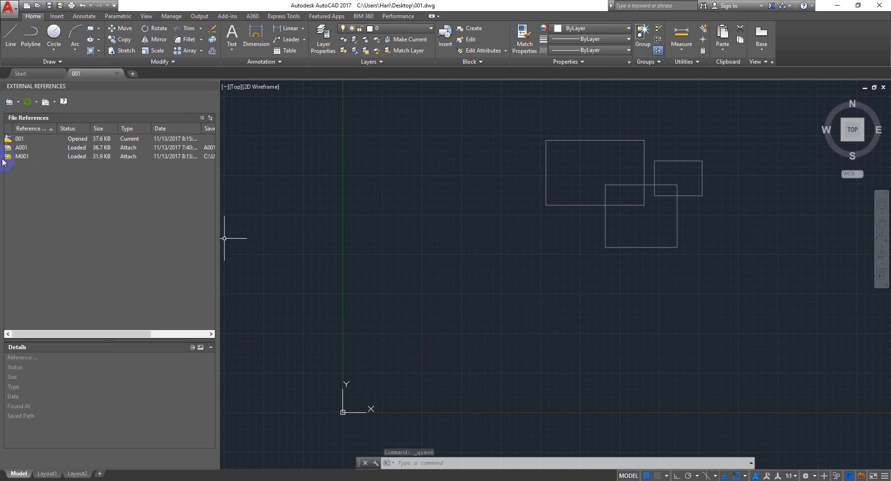
# Examine the details of the M001 reference and its nested A001 reference in drawing 001.
pyautogui.click(27, 156)
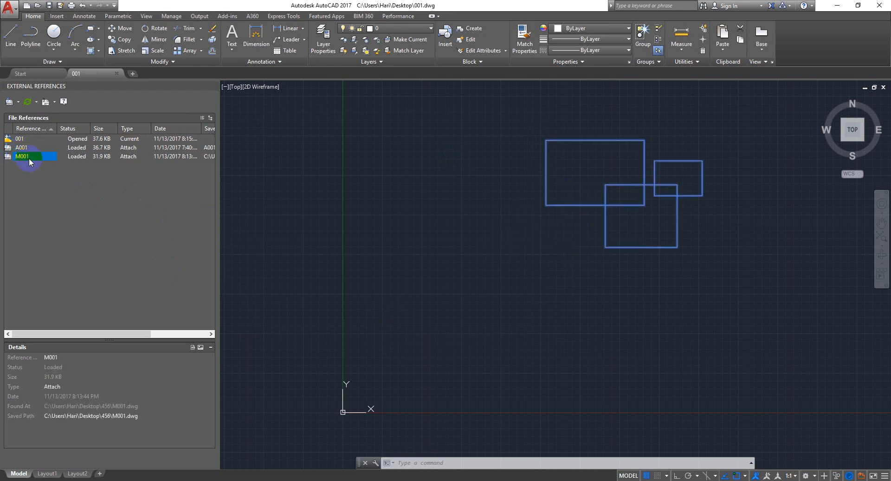
pyautogui.click(22, 148)
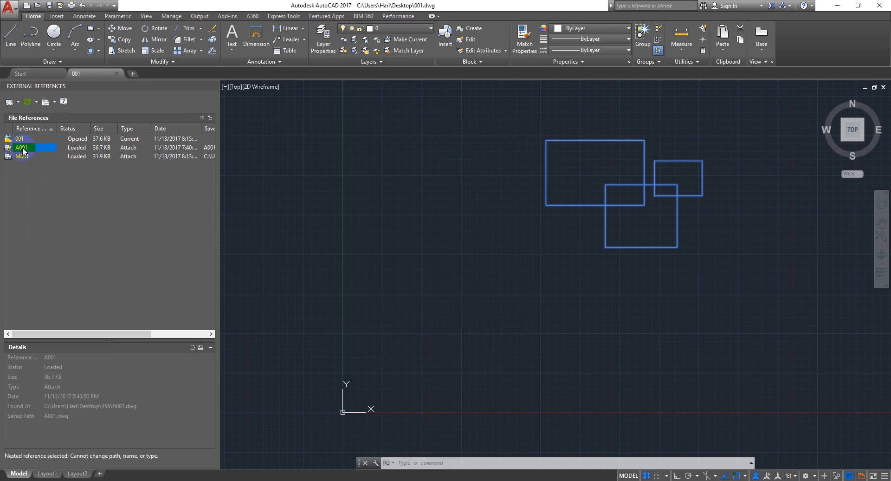
pyautogui.click(23, 159)
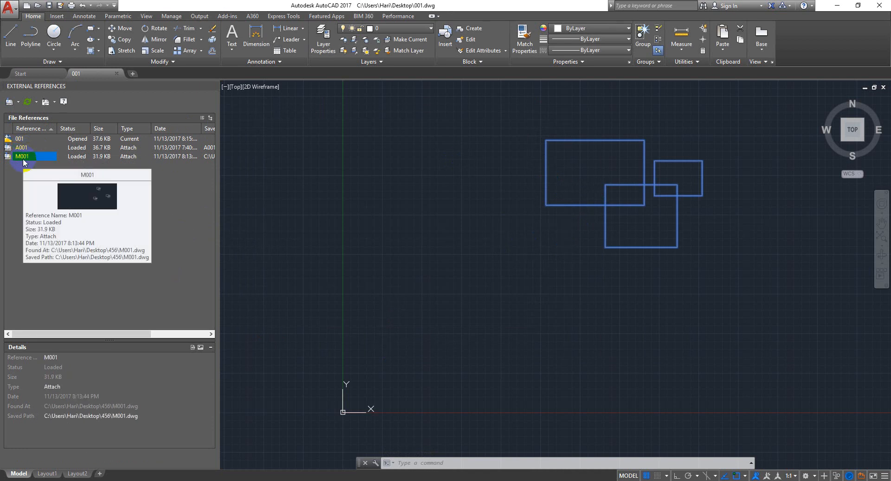
# Close drawing 001 and open M001 from the recent documents, selecting its A001 reference.
pyautogui.click(116, 73)
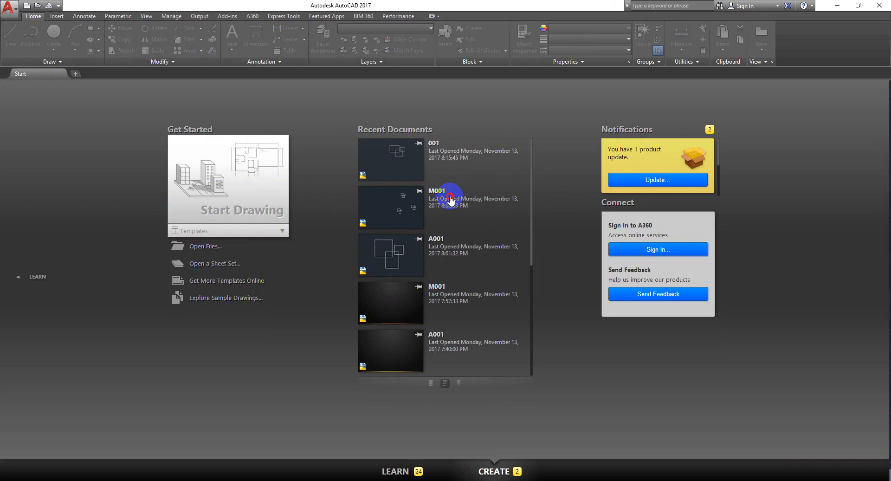
pyautogui.click(478, 199)
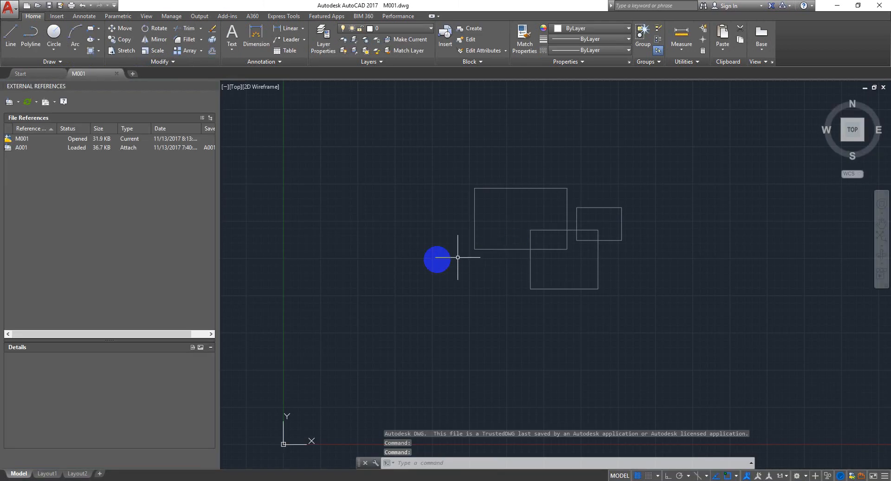
pyautogui.click(27, 148)
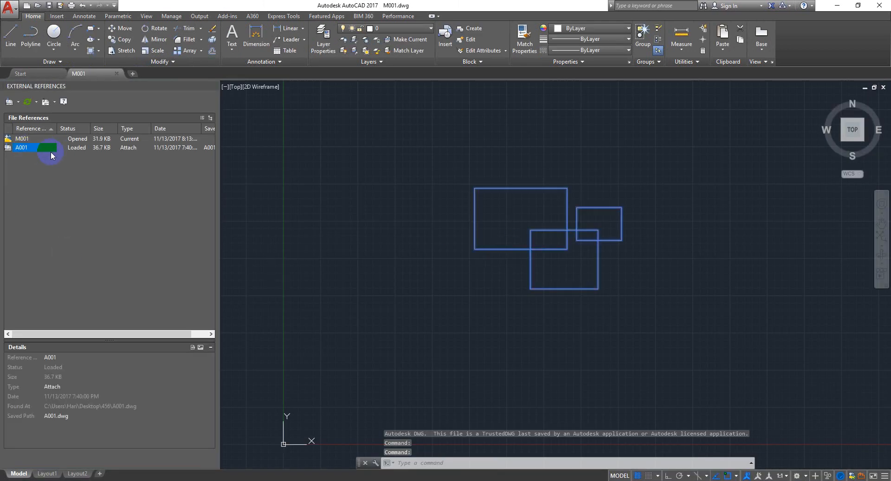
pyautogui.click(49, 149)
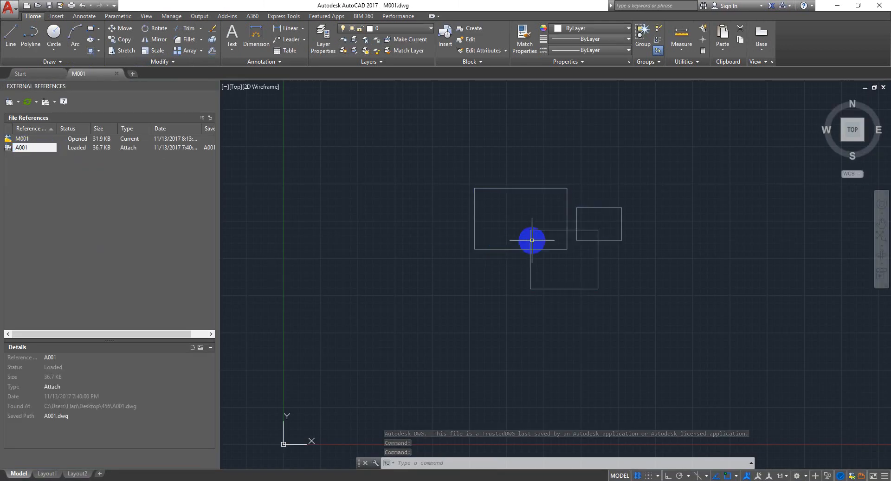
# Change the xref type of the A001 reference to Overlay and save M001.
pyautogui.rightClick(48, 150)
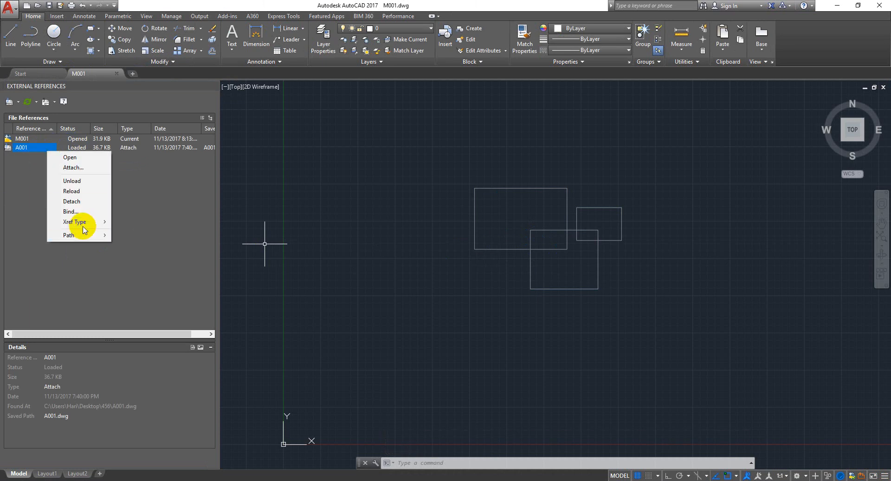
pyautogui.moveTo(79, 222)
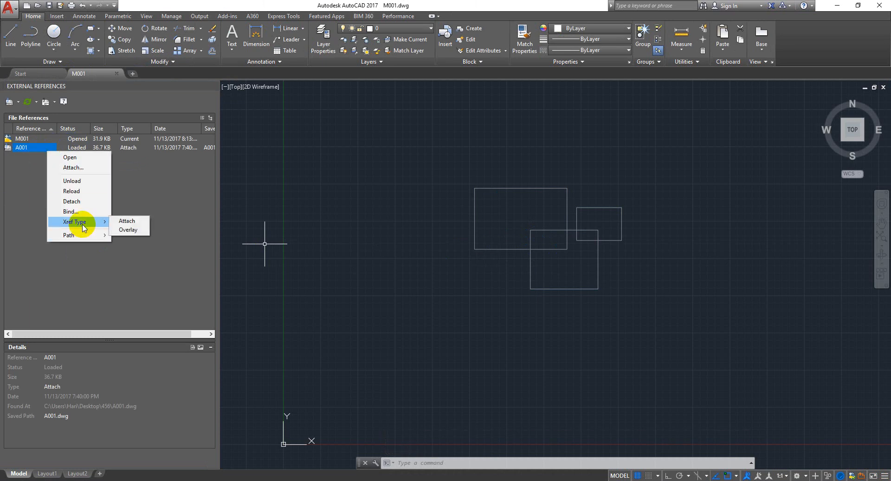
pyautogui.click(129, 230)
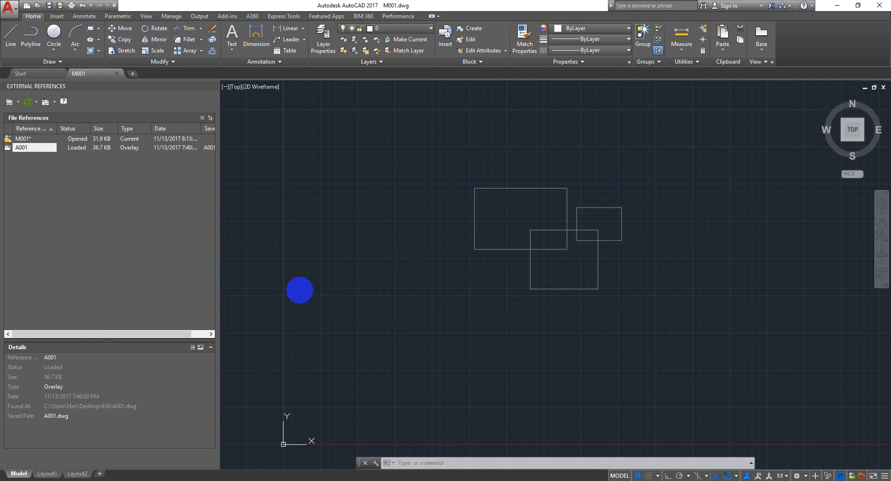
pyautogui.hotkey('ctrl', 's')
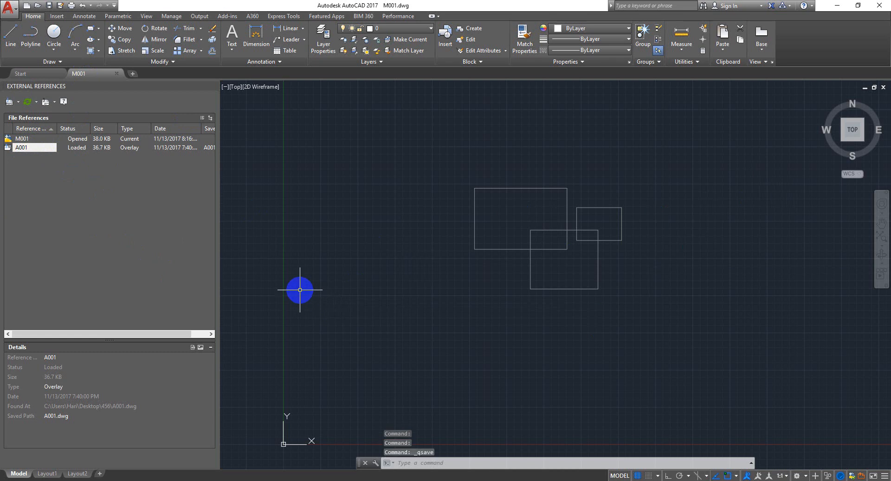
# Switch from M001 back to drawing 001 and inspect its M001 reference and model space for A001's rectangles.
pyautogui.click(116, 74)
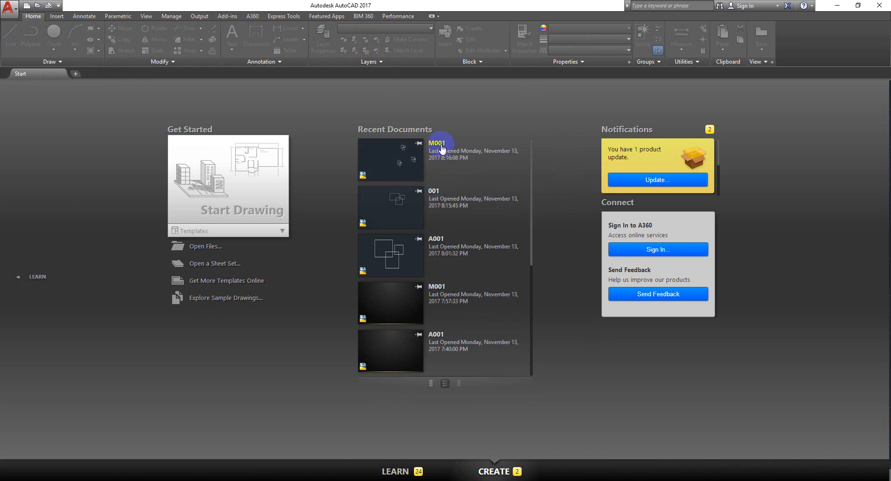
pyautogui.click(444, 196)
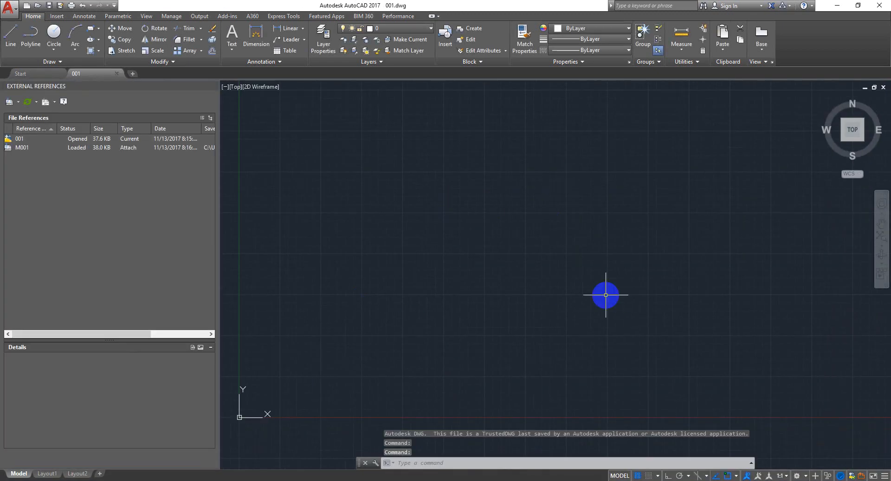
pyautogui.click(22, 149)
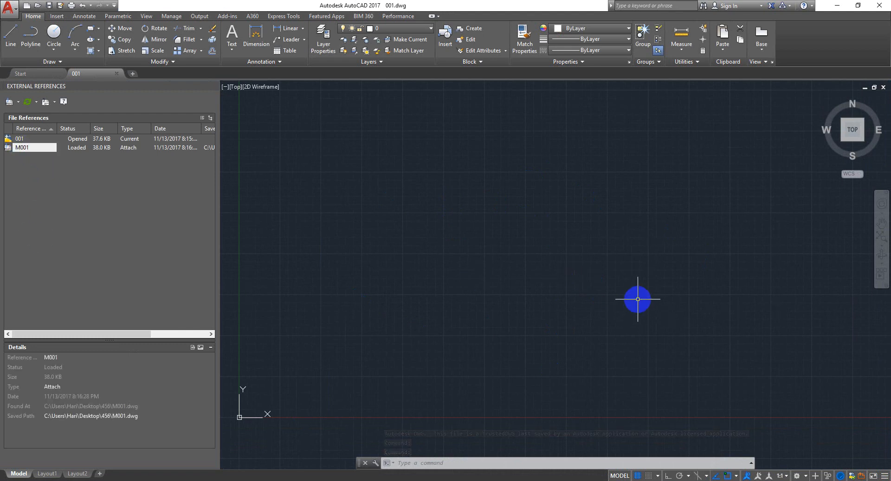
pyautogui.scroll(-6, 609, 246)
pyautogui.moveTo(606, 284); pyautogui.dragTo(481, 404, button='middle')
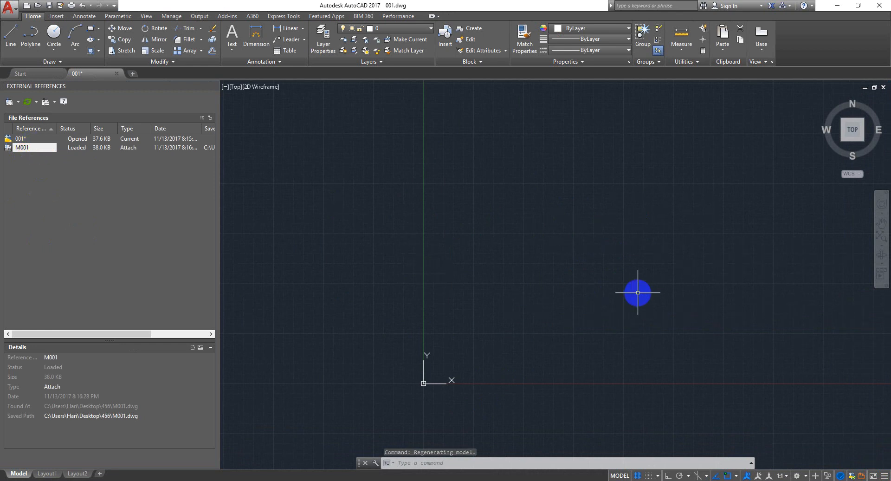
pyautogui.moveTo(710, 267); pyautogui.dragTo(575, 338, button='middle')
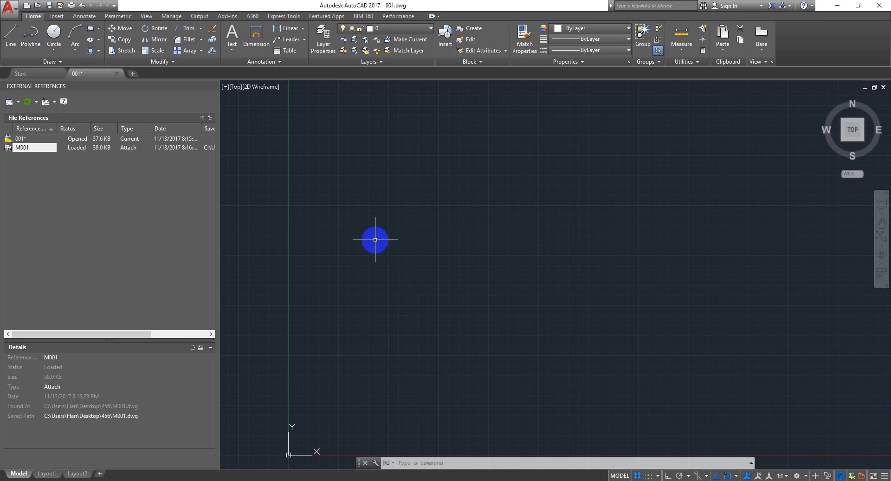
# Draw a vertical construction line through the origin at 0,0.
pyautogui.scroll(-2, 368, 243)
pyautogui.moveTo(477, 297)
pyautogui.mouseDown(button='middle')
pyautogui.moveTo(487, 276)
pyautogui.moveTo(563, 241)
pyautogui.mouseUp(button='middle')
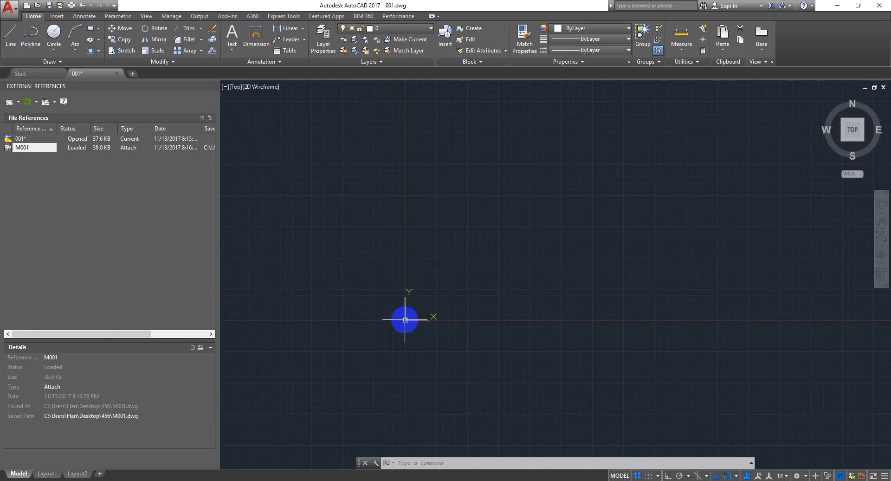
pyautogui.write('X')
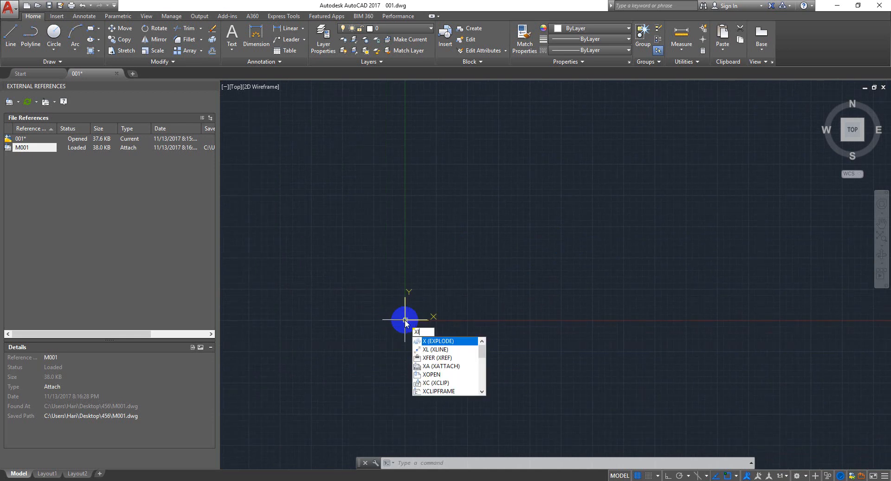
pyautogui.press('Return')
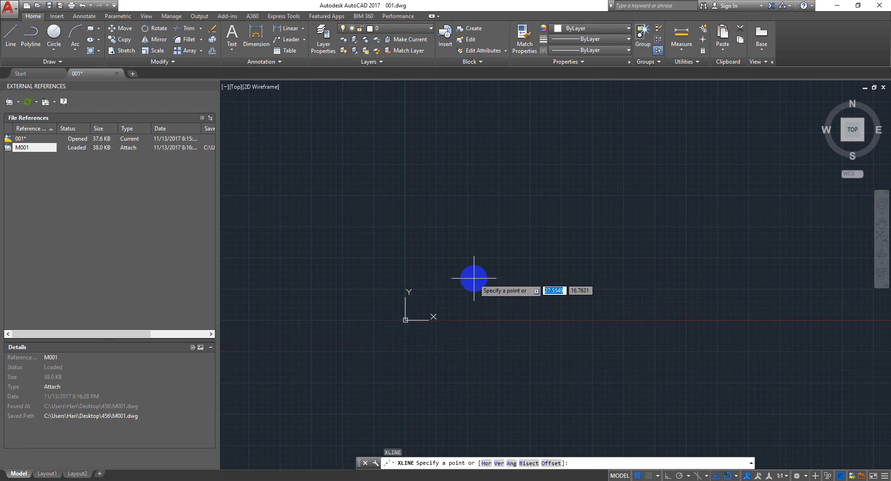
pyautogui.write('v')
pyautogui.press('Return')
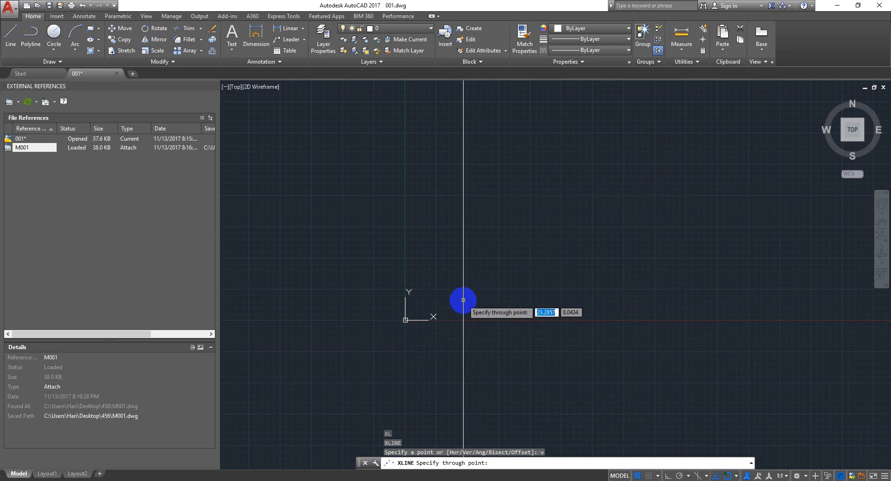
pyautogui.write('0')
pyautogui.press('Tab')
pyautogui.write('0')
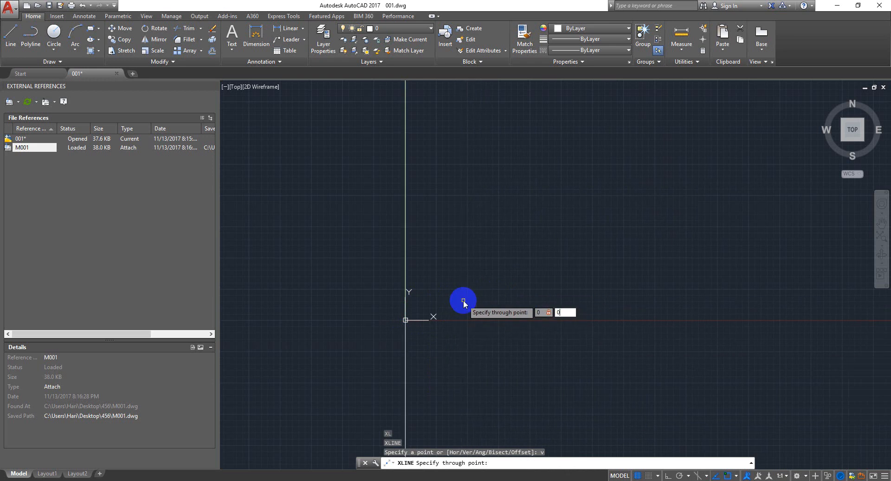
pyautogui.press('Return')
pyautogui.press('Return')
pyautogui.click(459, 234)
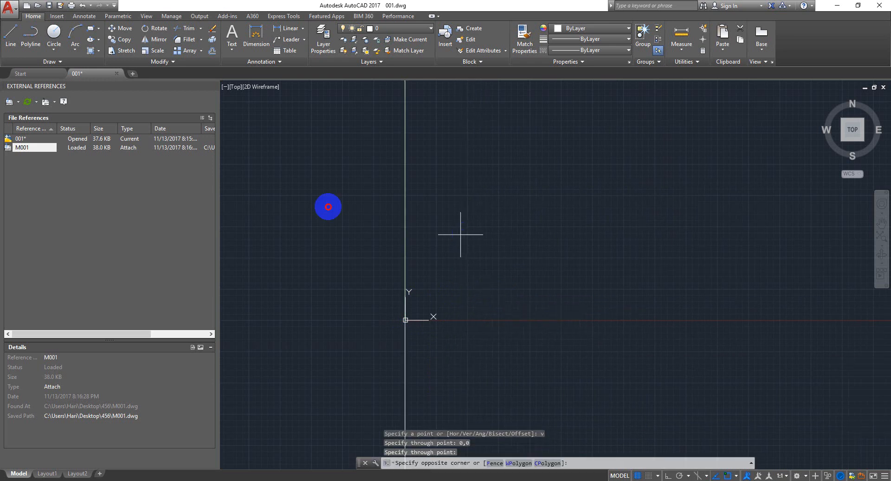
pyautogui.click(329, 207)
pyautogui.press('Escape')
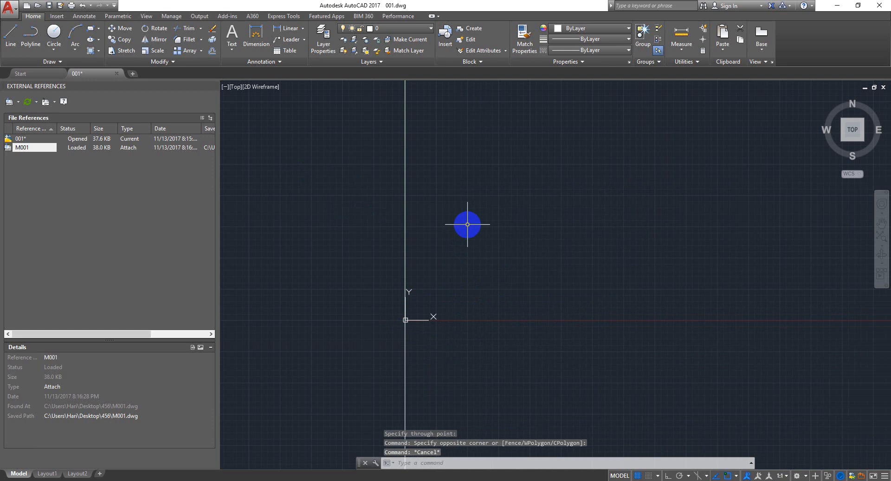
# Draw a horizontal construction line through the origin at 0,0.
pyautogui.write('xl')
pyautogui.press('Return')
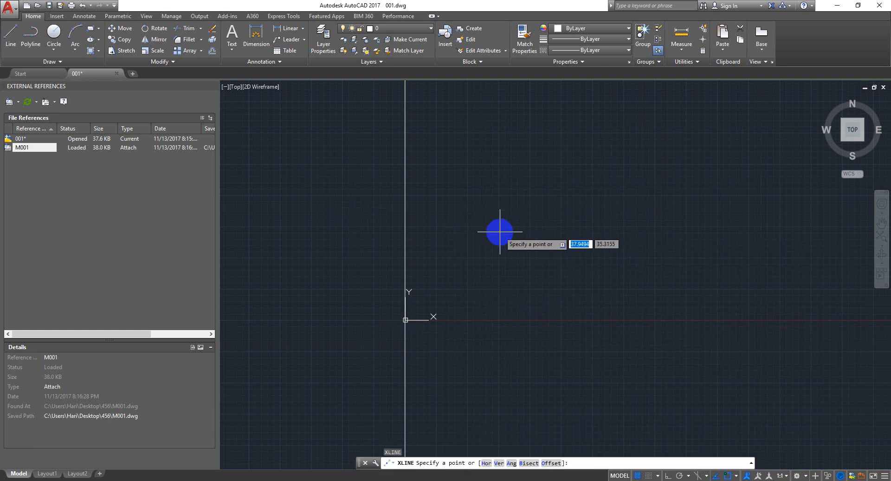
pyautogui.write('h')
pyautogui.press('Return')
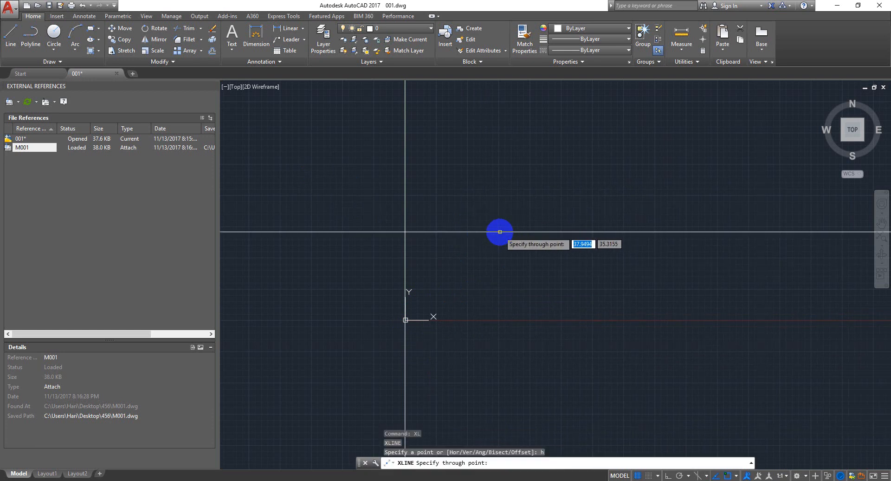
pyautogui.write('0,0')
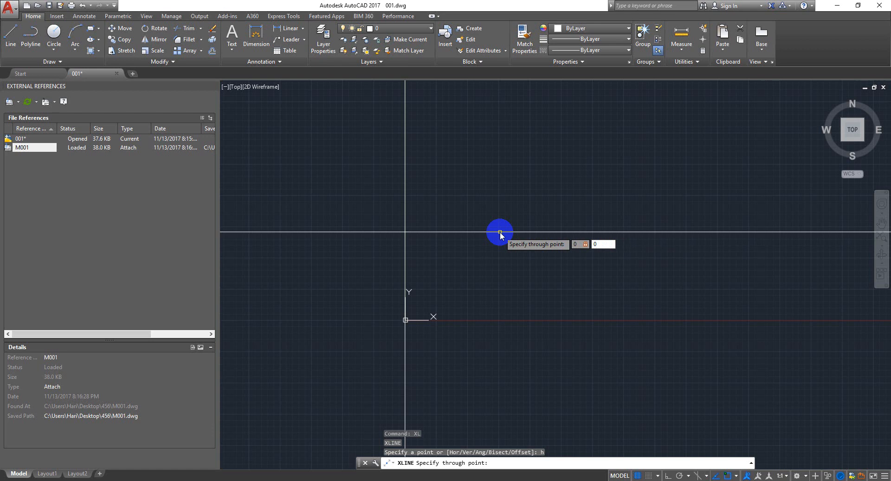
pyautogui.press('Return')
pyautogui.press('Escape')
pyautogui.press('Escape')
pyautogui.click(556, 268)
pyautogui.click(501, 336)
pyautogui.click(411, 205)
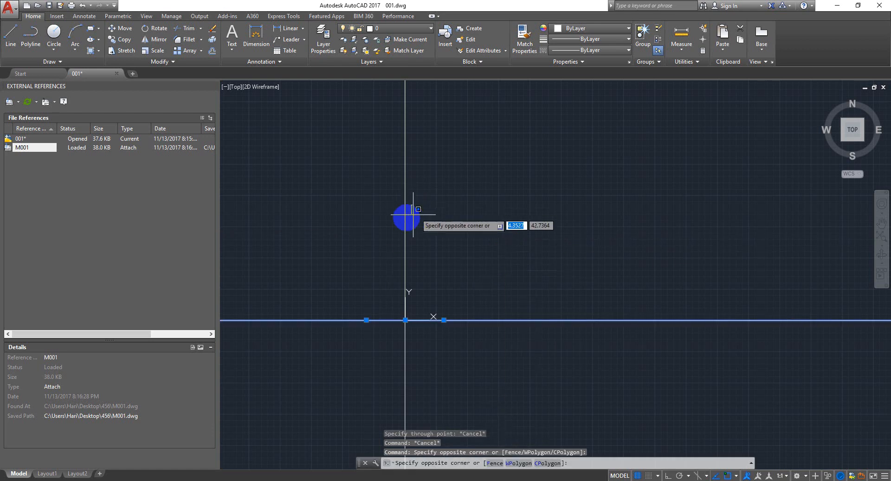
pyautogui.press('Escape')
pyautogui.press('Escape')
pyautogui.write('o')
pyautogui.press('Return')
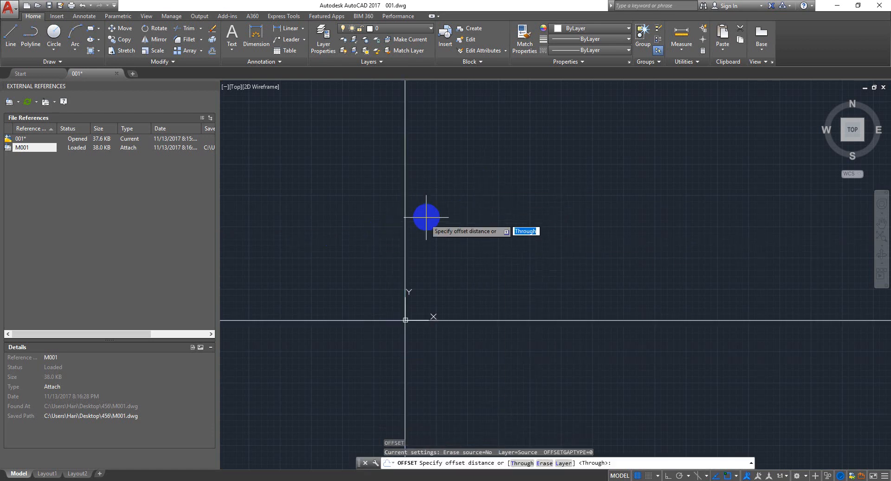
pyautogui.click(426, 216)
pyautogui.click(403, 217)
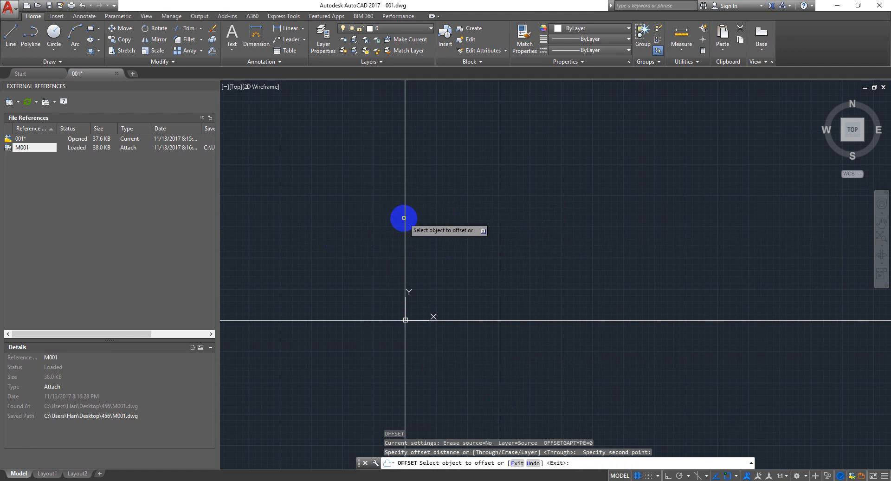
pyautogui.press('Escape')
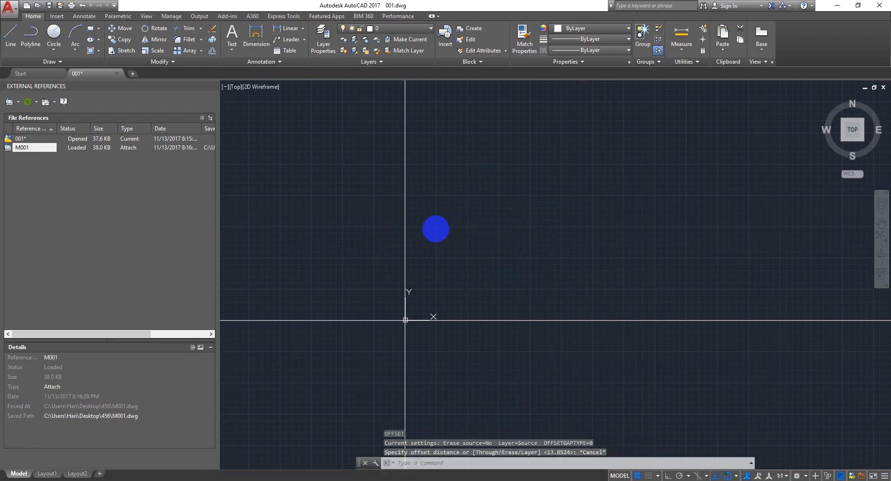
# Offset the vertical construction line through six points to its right with the Through and Multiple options, the first about 28 units away.
pyautogui.press('Return')
pyautogui.write('t')
pyautogui.press('Return')
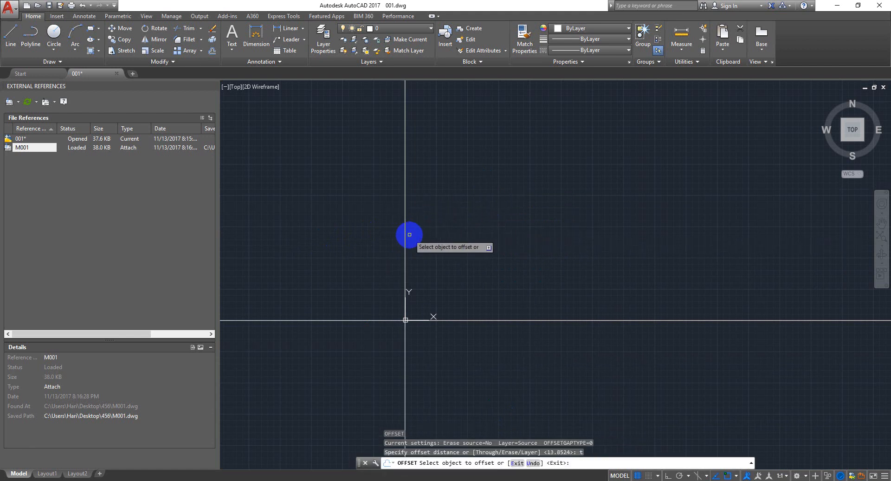
pyautogui.click(408, 237)
pyautogui.write('m')
pyautogui.press('Return')
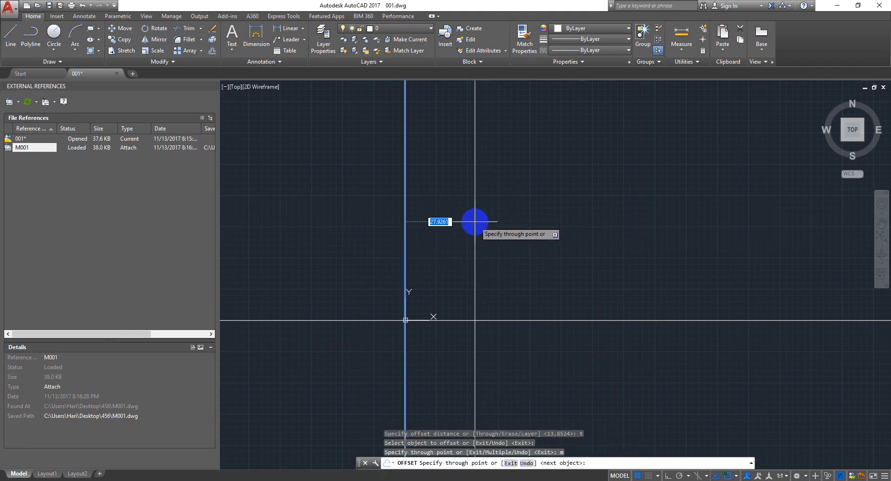
pyautogui.click(474, 219)
pyautogui.click(538, 200)
pyautogui.click(675, 185)
pyautogui.click(715, 187)
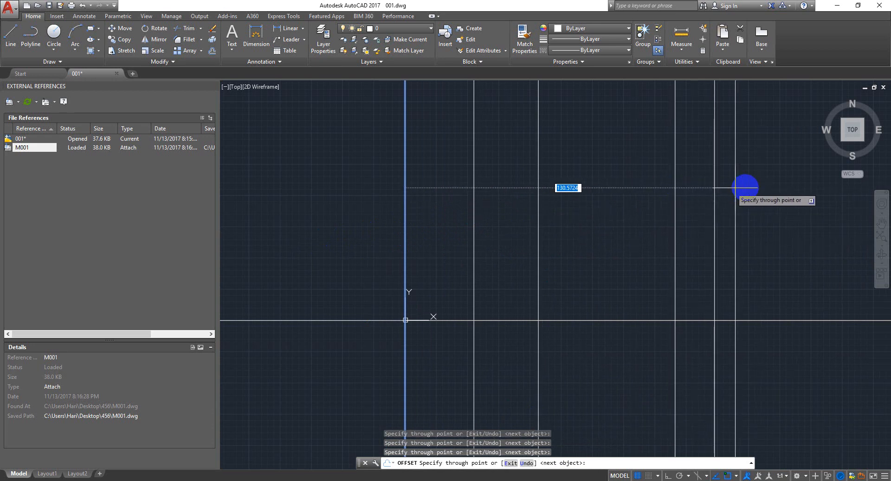
pyautogui.click(774, 190)
pyautogui.click(813, 194)
pyautogui.press('Escape')
pyautogui.press('Escape')
# Offset the horizontal construction line upward with the Through option, placing two lines one after another above the origin.
pyautogui.press('Return')
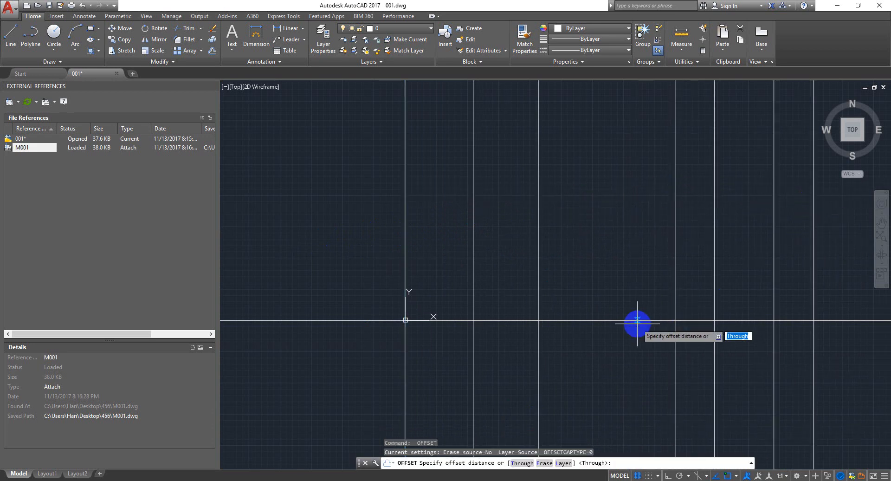
pyautogui.press('Return')
pyautogui.click(637, 320)
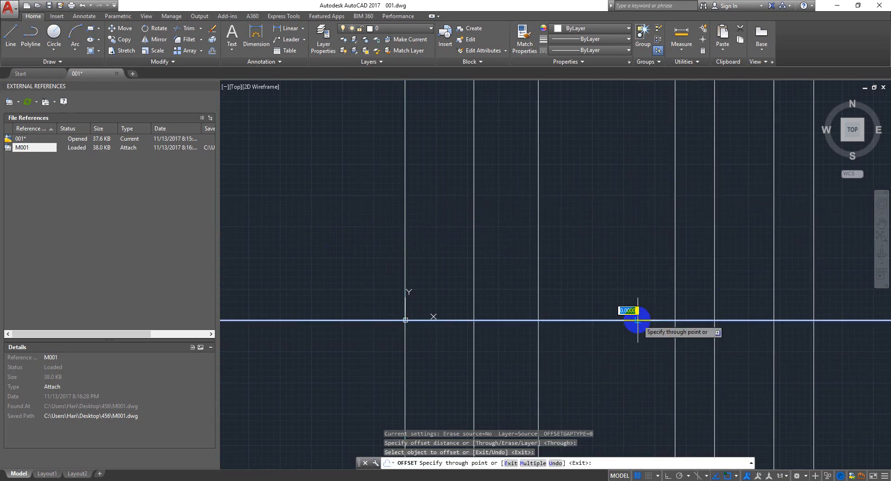
pyautogui.click(624, 287)
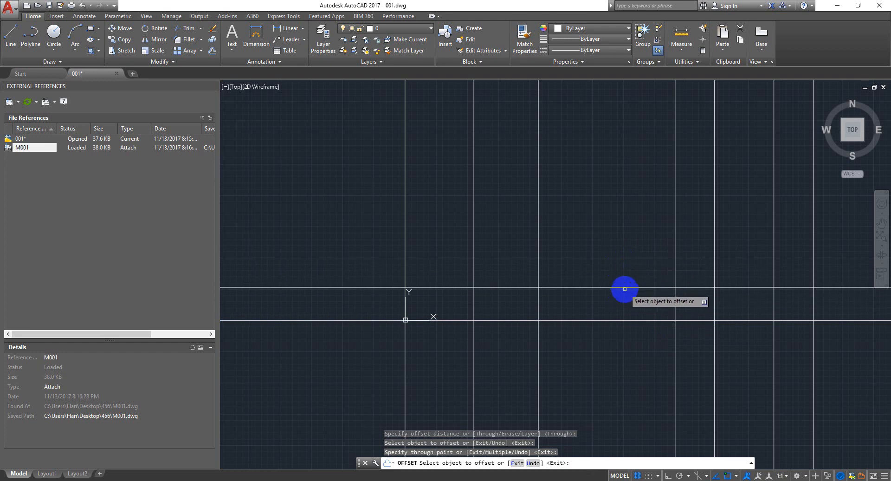
pyautogui.click(625, 288)
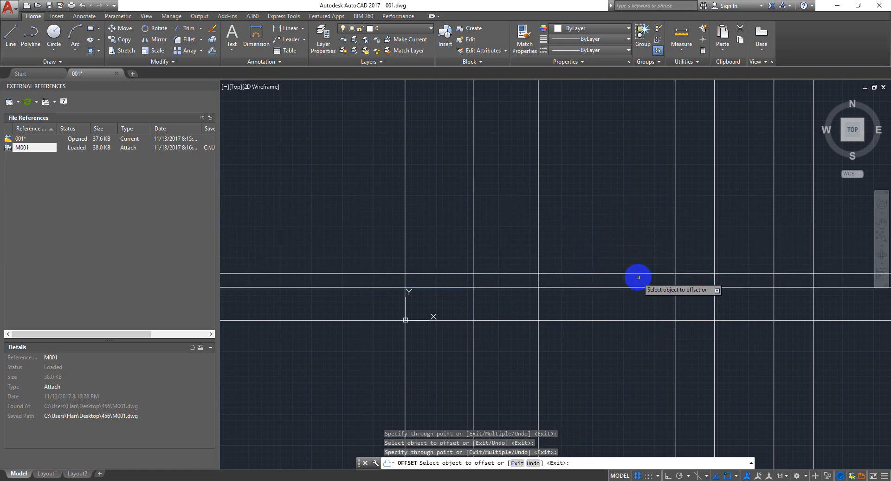
# Offset the uppermost horizontal construction line through four more points above it with the Multiple option.
pyautogui.write('m')
pyautogui.press('Return')
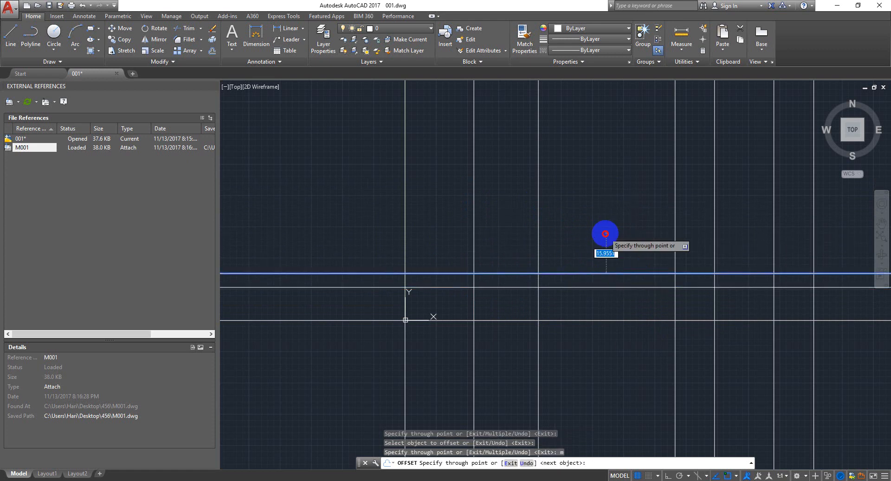
pyautogui.click(605, 233)
pyautogui.click(607, 171)
pyautogui.click(610, 143)
pyautogui.click(614, 107)
pyautogui.press('Escape')
pyautogui.press('Escape')
pyautogui.scroll(-4, 561, 292)
pyautogui.scroll(2, 565, 246)
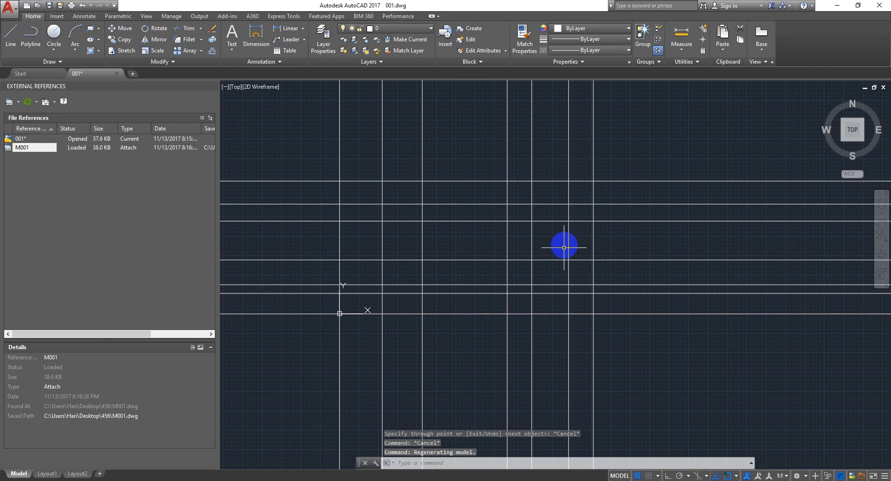
pyautogui.write('tr')
pyautogui.press('Escape')
pyautogui.press('Escape')
# Draw a rectangle enclosing all the intersections of the construction-line grid, with a margin on every side.
pyautogui.write('rec')
pyautogui.press('Return')
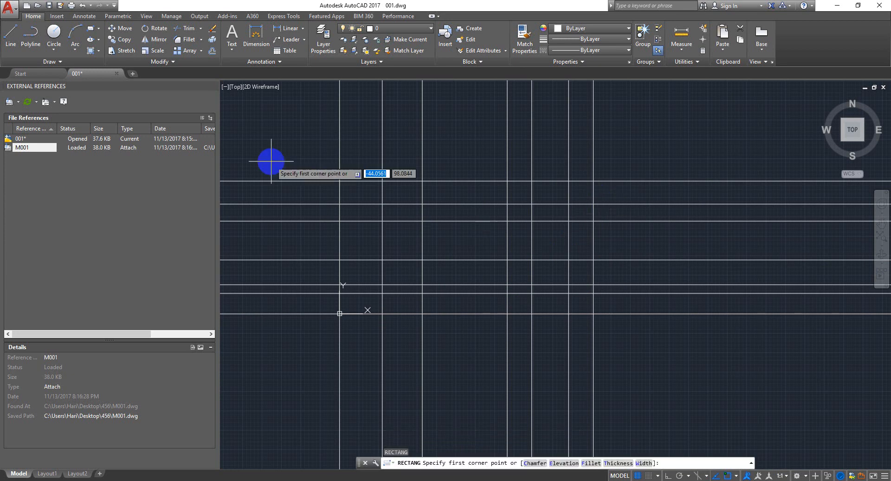
pyautogui.click(279, 152)
pyautogui.click(640, 340)
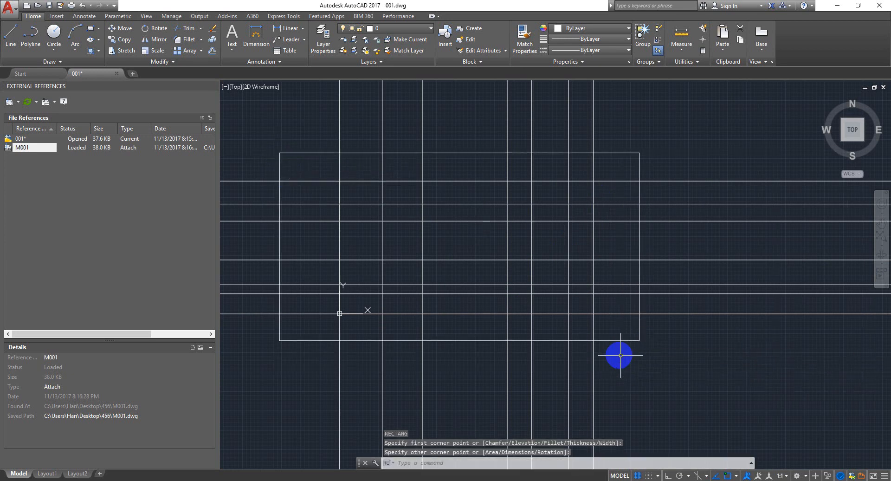
pyautogui.write('extr')
pyautogui.press('Return')
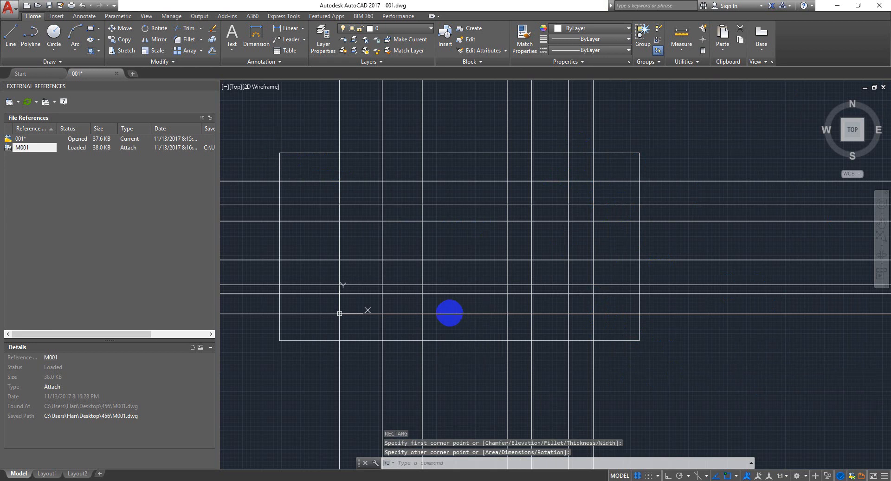
pyautogui.press('Escape')
# Start Trim with the enclosing rectangle and all the construction lines as cutting edges.
pyautogui.write('trim')
pyautogui.press('Return')
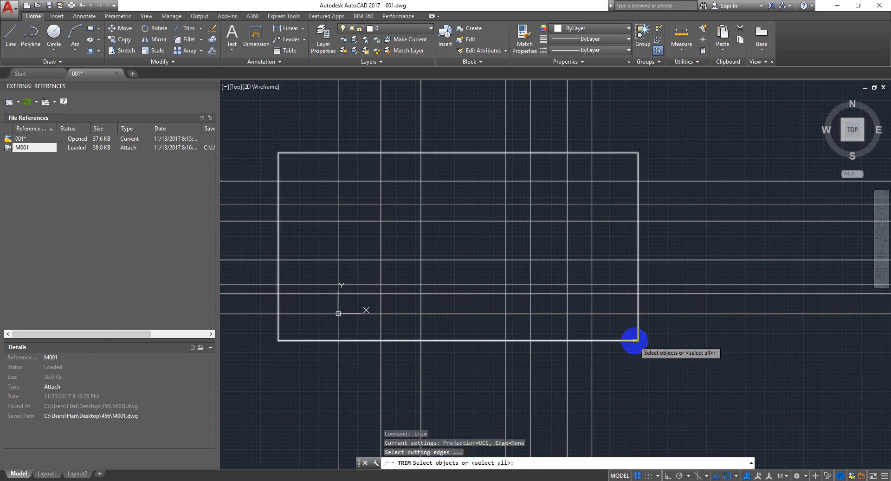
pyautogui.click(632, 342)
pyautogui.click(735, 384)
pyautogui.click(663, 326)
pyautogui.click(750, 129)
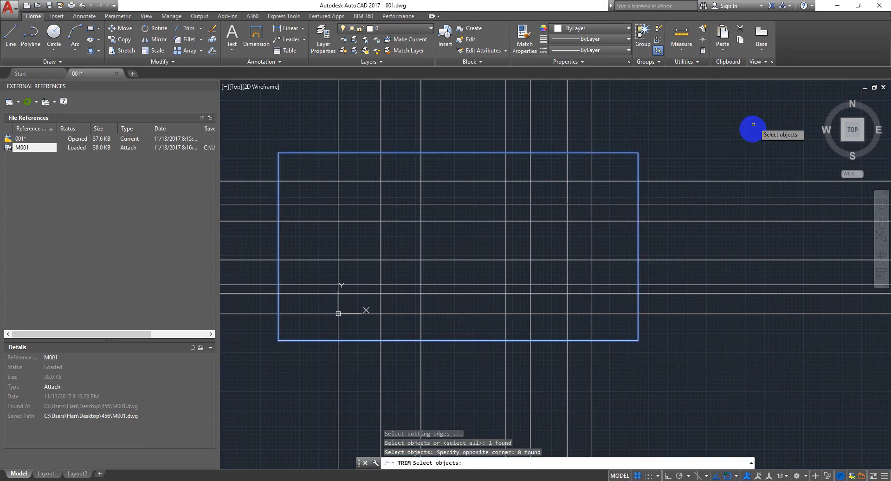
pyautogui.click(701, 382)
pyautogui.click(697, 110)
pyautogui.click(255, 392)
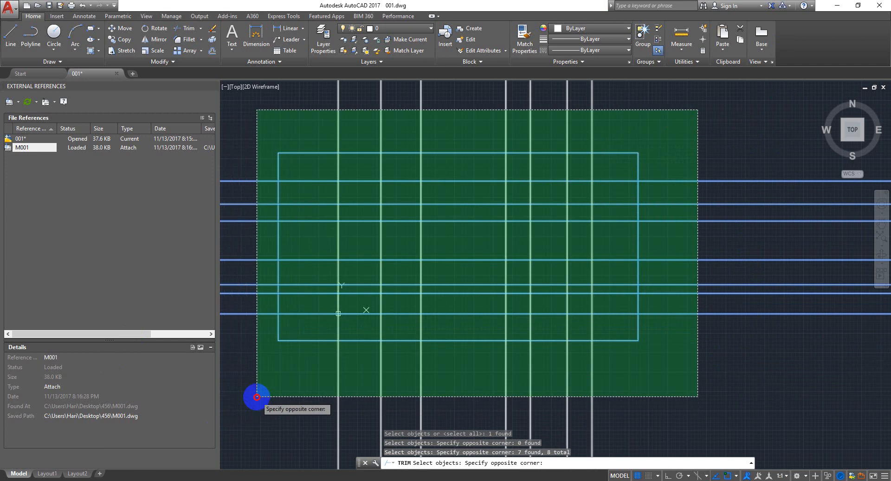
pyautogui.press('Return')
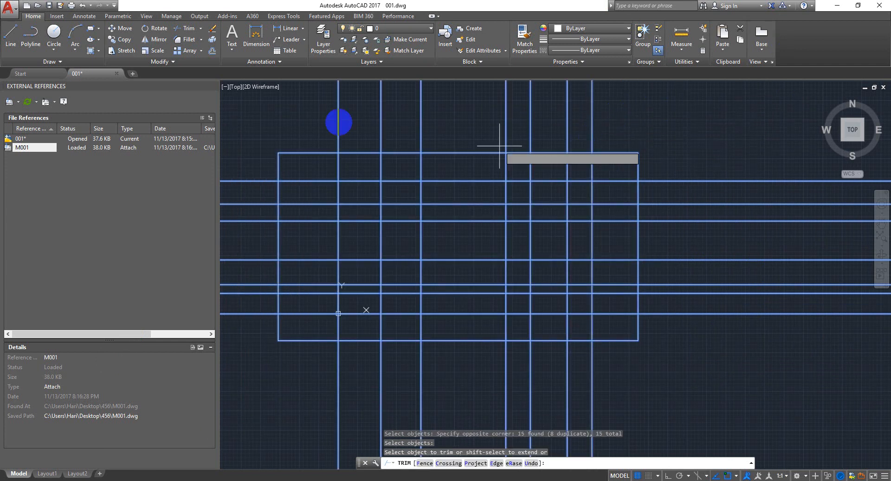
# Trim the construction lines outside the rectangle on all four sides using a Fence drawn around it.
pyautogui.write('f')
pyautogui.press('Return')
pyautogui.click(303, 115)
pyautogui.click(700, 100)
pyautogui.click(721, 363)
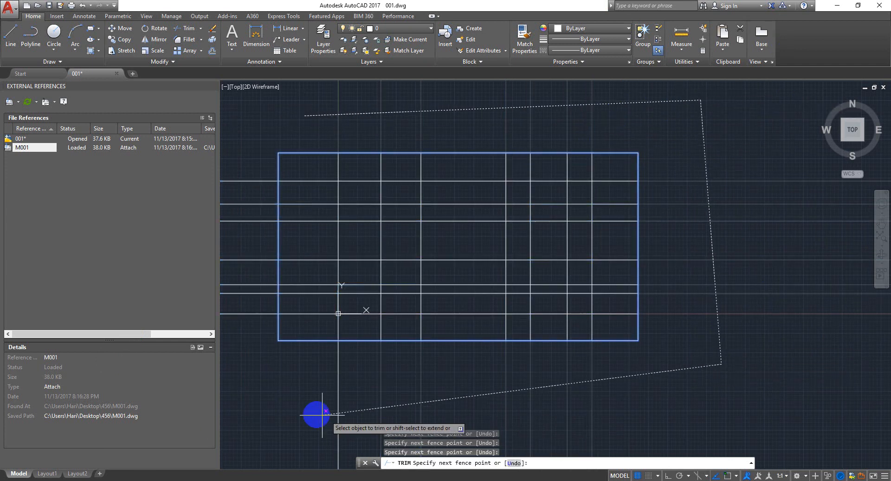
pyautogui.click(263, 405)
pyautogui.click(238, 160)
pyautogui.press('Return')
pyautogui.press('Return')
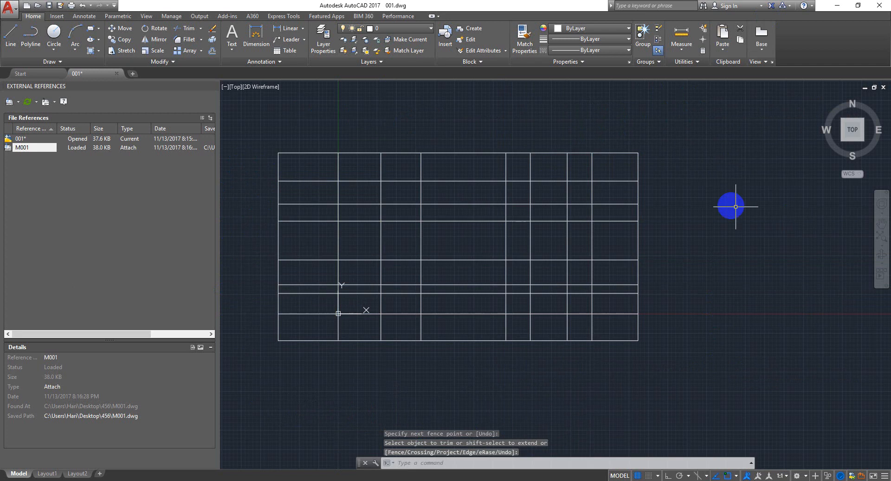
# Delete the enclosing rectangle, keeping only the trimmed grid lines.
pyautogui.press('Escape')
pyautogui.press('Escape')
pyautogui.click(665, 150)
pyautogui.click(627, 162)
pyautogui.press('Delete')
pyautogui.scroll(-1, 565, 280)
pyautogui.moveTo(564, 280); pyautogui.dragTo(624, 288, button='middle')
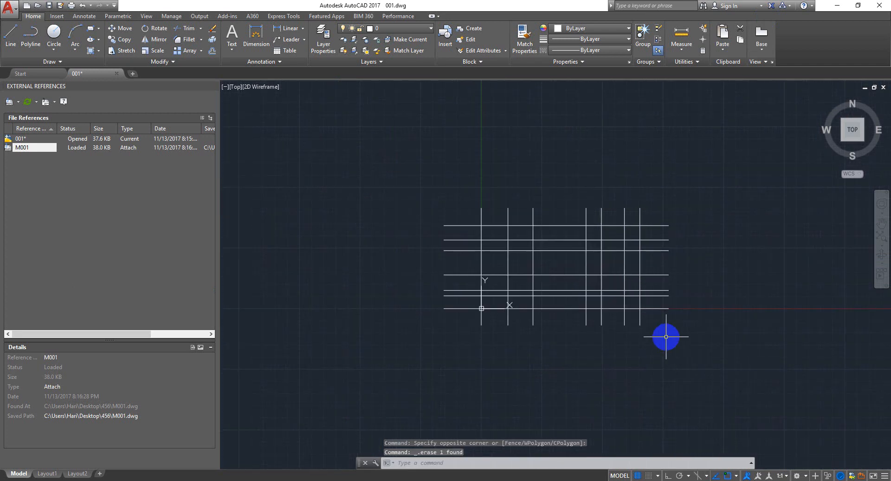
# Save drawing 001 with its finished grid and close it.
pyautogui.scroll(4, 581, 195)
pyautogui.scroll(-2, 532, 250)
pyautogui.moveTo(532, 250); pyautogui.dragTo(543, 216, button='middle')
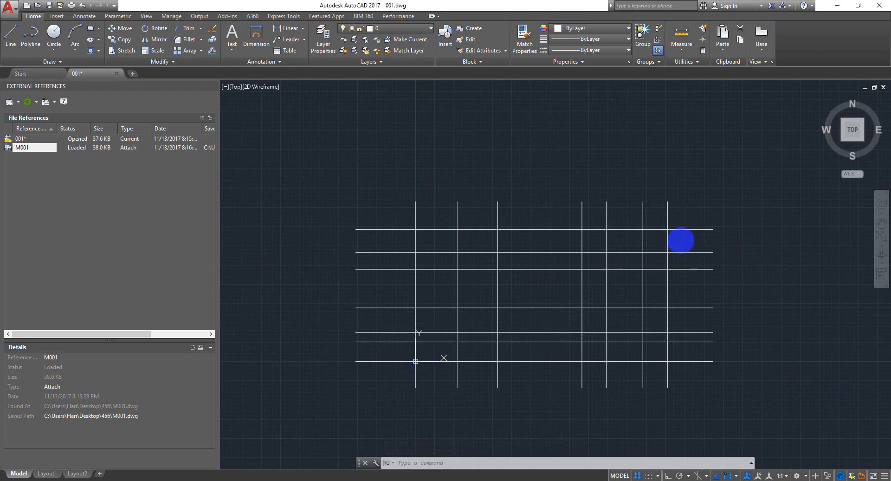
pyautogui.hotkey('ctrl', 's')
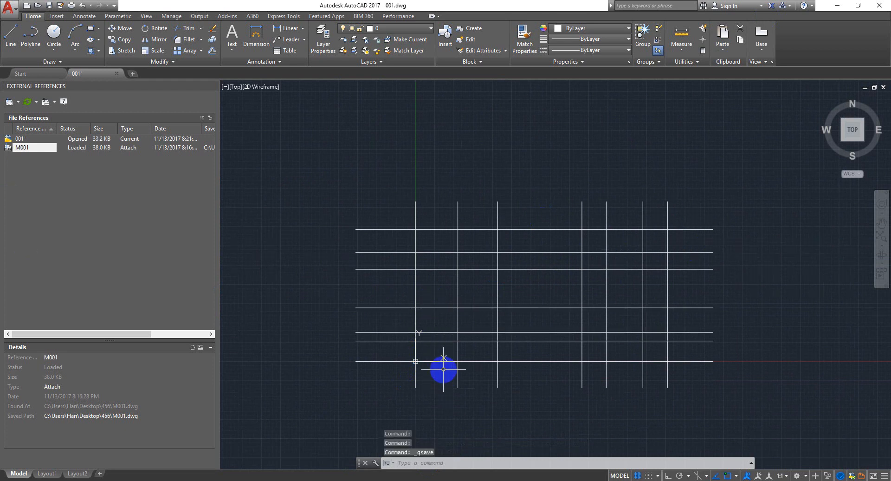
pyautogui.hotkey('ctrl', 'F4')
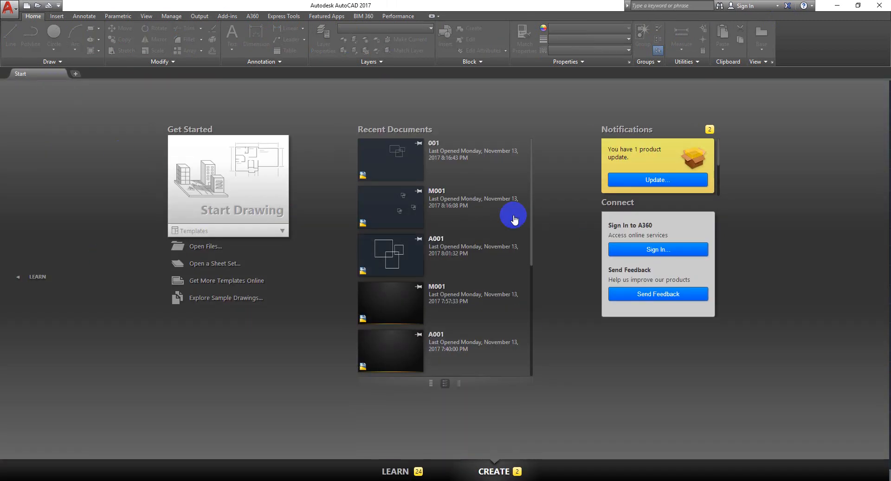
# Start a new drawing and call up its external references with the XR command.
pyautogui.click(195, 209)
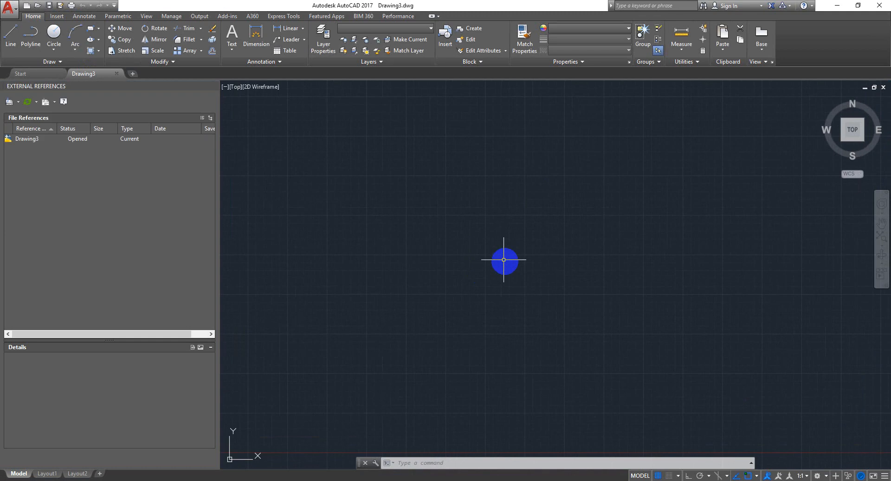
pyautogui.click(554, 251)
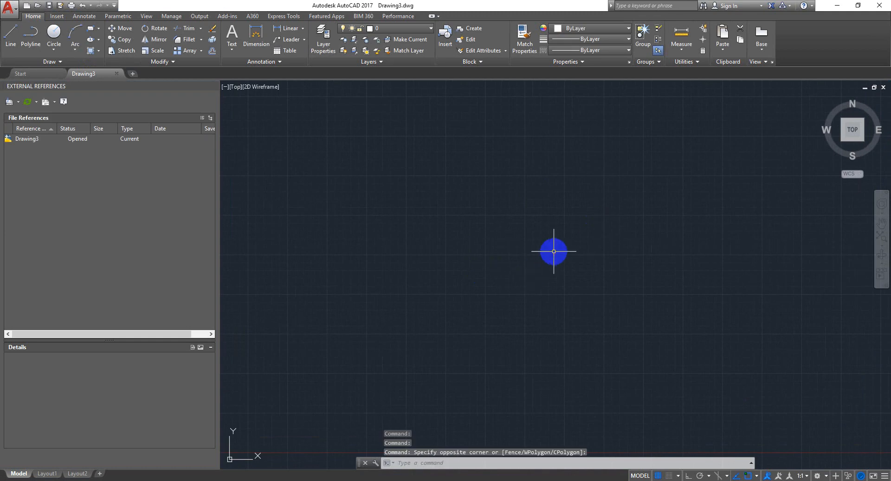
pyautogui.write('xr')
pyautogui.press('Return')
# Begin attaching a DWG reference and choose 001.dwg from the Desktop folder.
pyautogui.rightClick(58, 190)
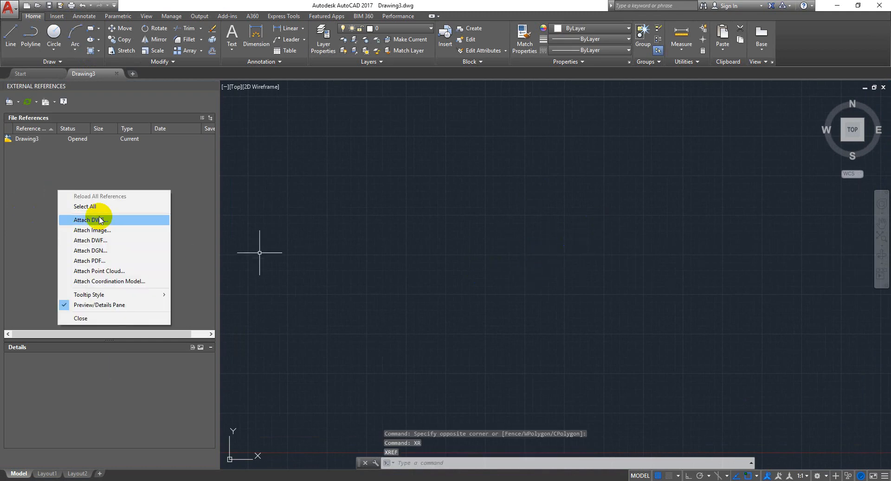
pyautogui.click(88, 219)
pyautogui.click(478, 132)
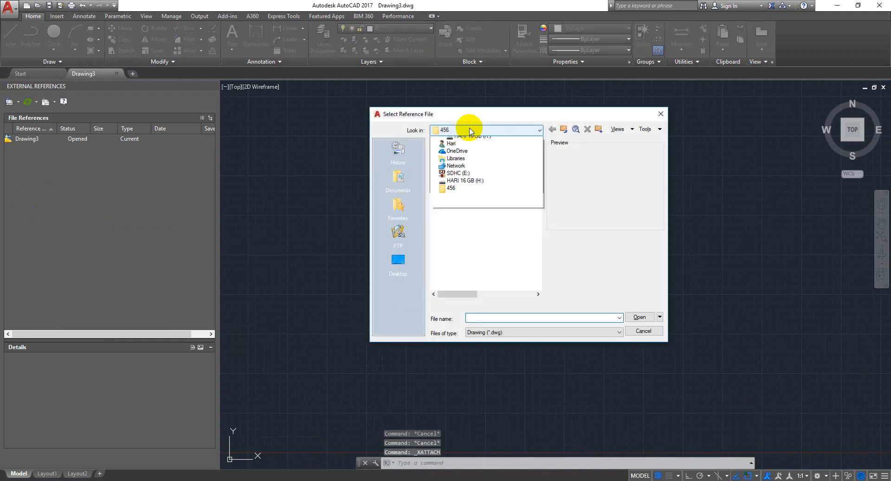
pyautogui.click(452, 138)
pyautogui.click(458, 236)
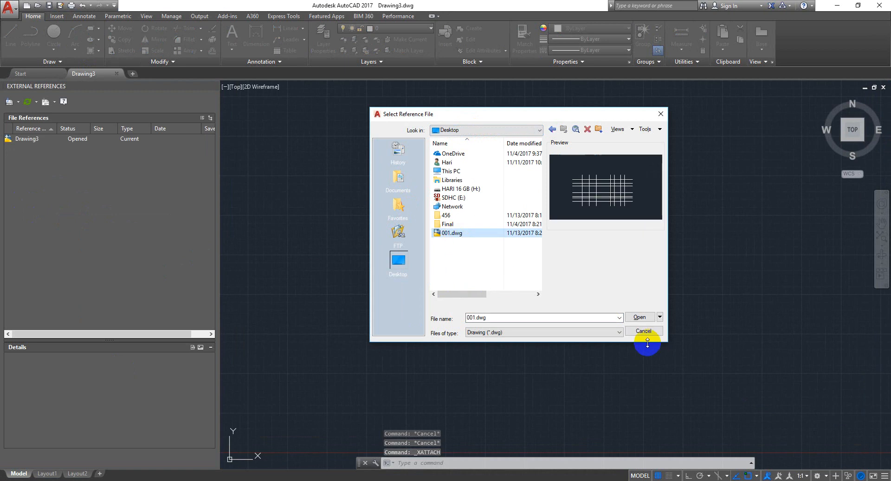
pyautogui.click(639, 317)
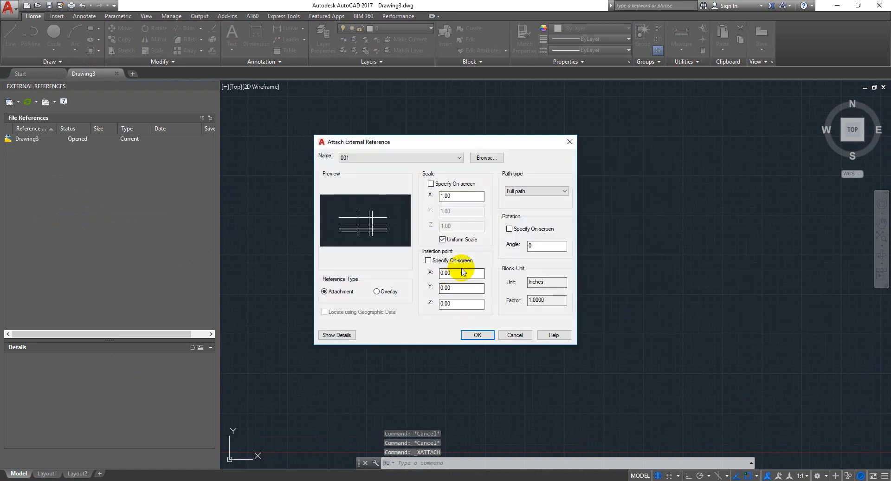
# Attach 001 as an Attachment reference at insertion point 0,0,0 with a uniform scale of 1 and no rotation.
pyautogui.click(454, 262)
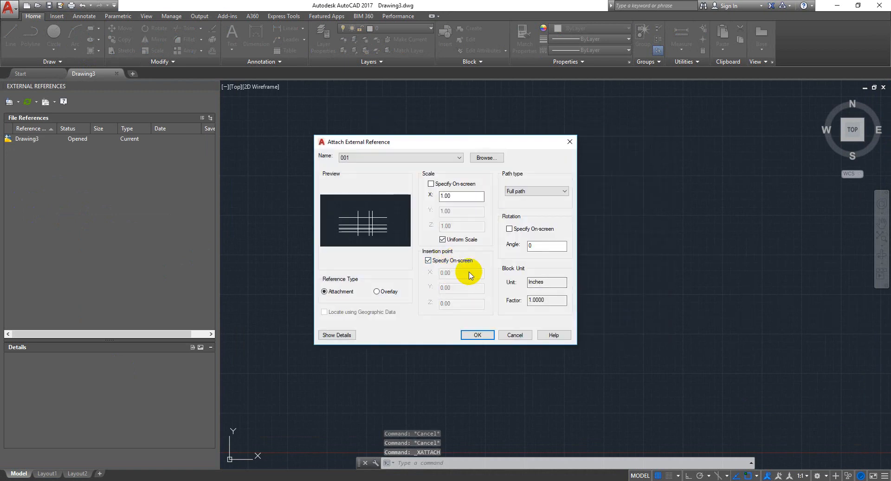
pyautogui.click(455, 261)
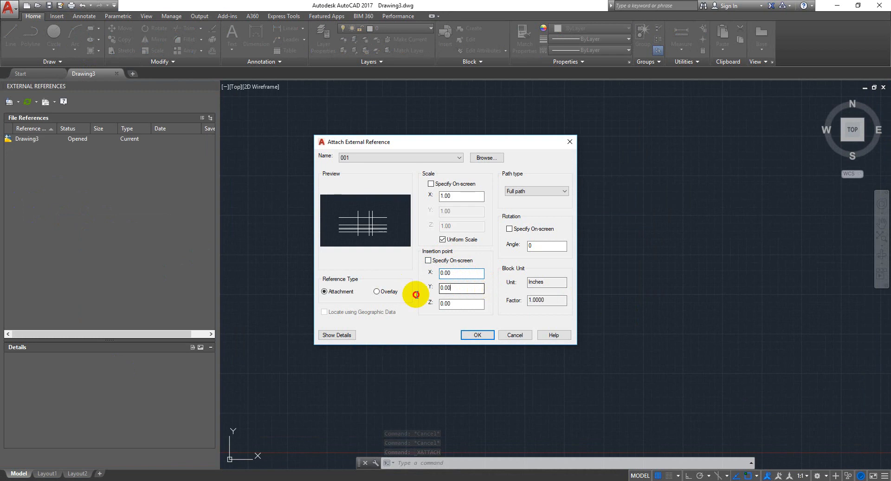
pyautogui.press('Tab')
pyautogui.press('Tab')
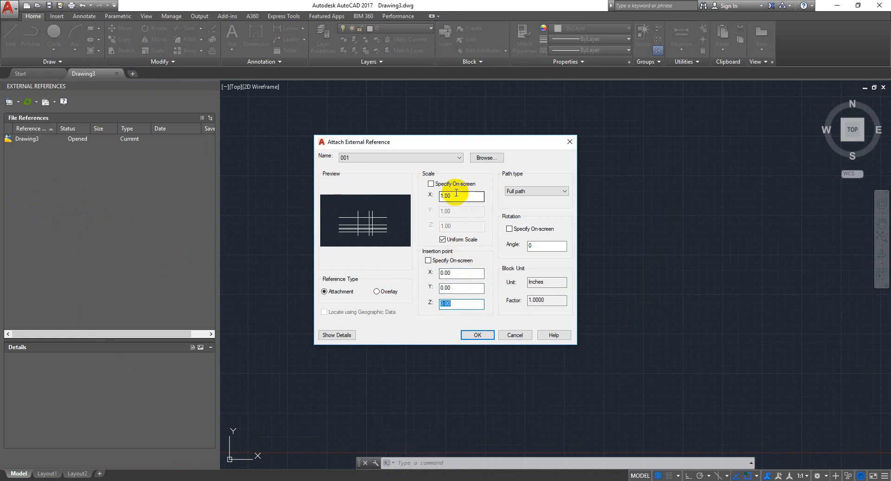
pyautogui.click(477, 334)
pyautogui.write('z')
pyautogui.press('Return')
pyautogui.write('e')
pyautogui.press('Return')
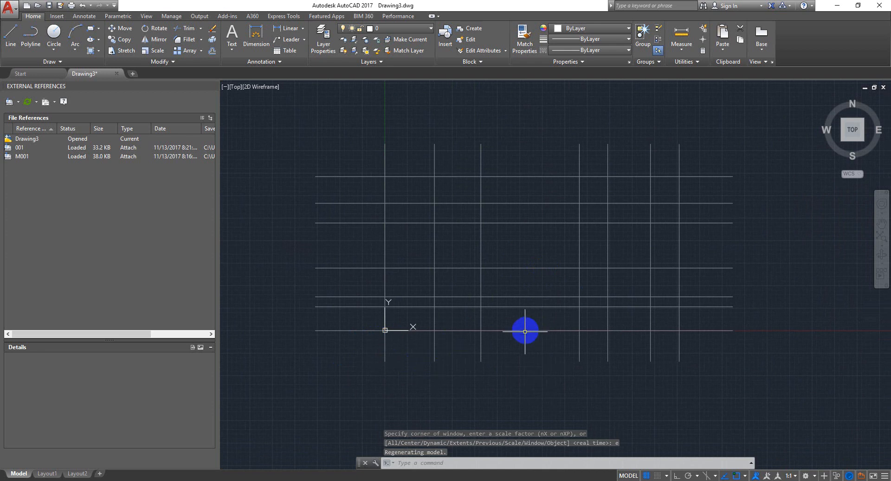
# Try to draw a multiline starting where the grid's lowest horizontal line meets the second vertical line.
pyautogui.write('mline')
pyautogui.press('Return')
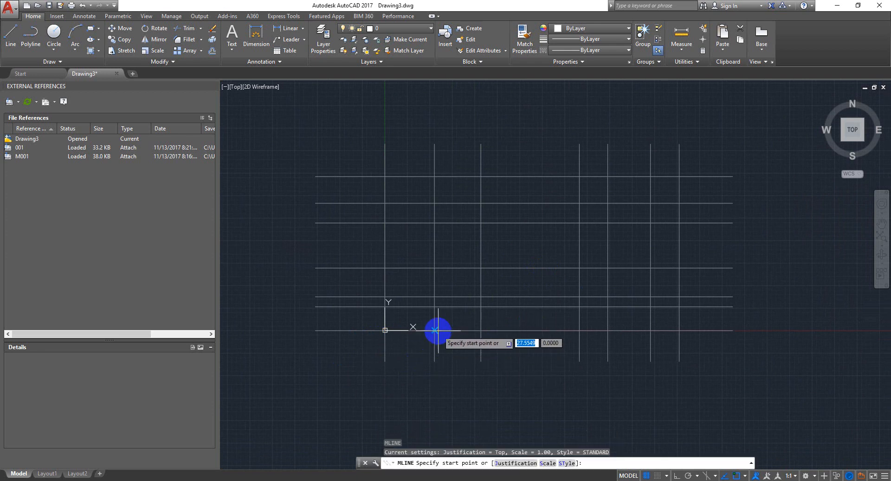
pyautogui.click(435, 330)
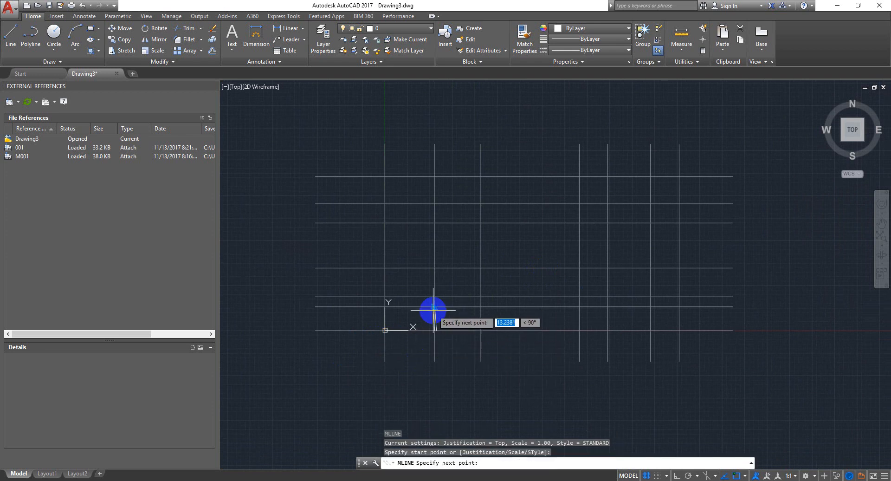
pyautogui.press('Escape')
pyautogui.scroll(4, 436, 308)
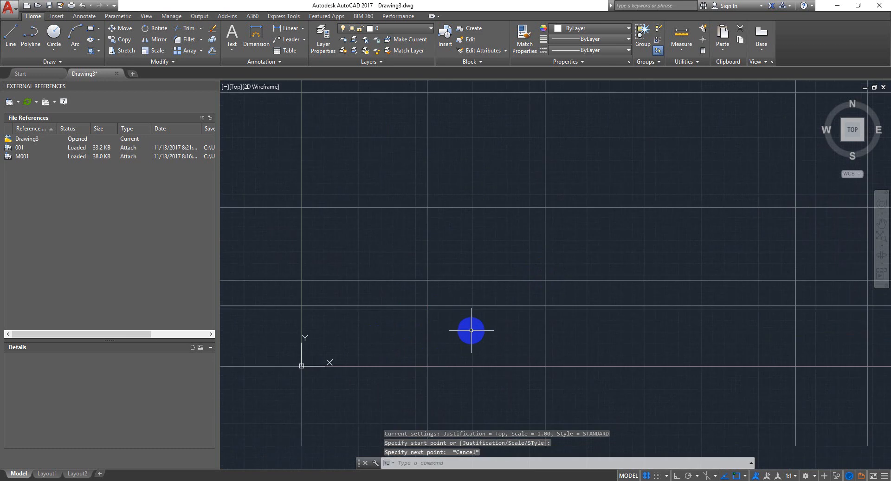
pyautogui.scroll(-5, 477, 274)
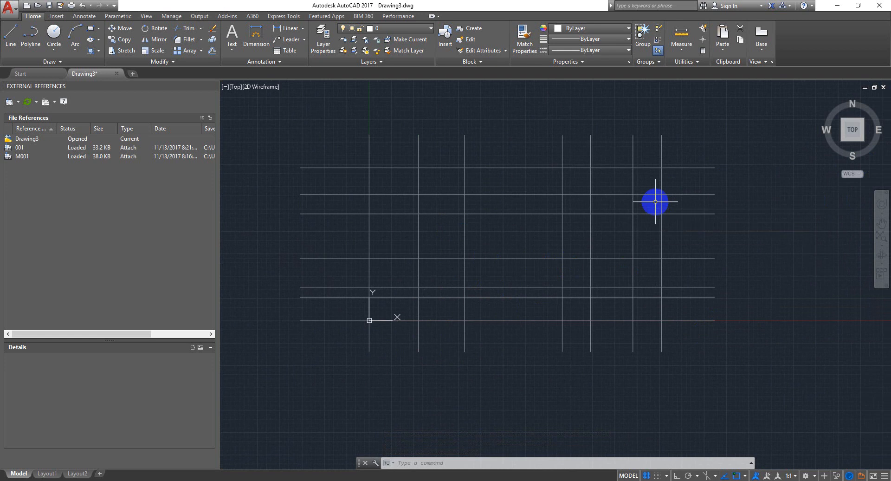
pyautogui.click(527, 122)
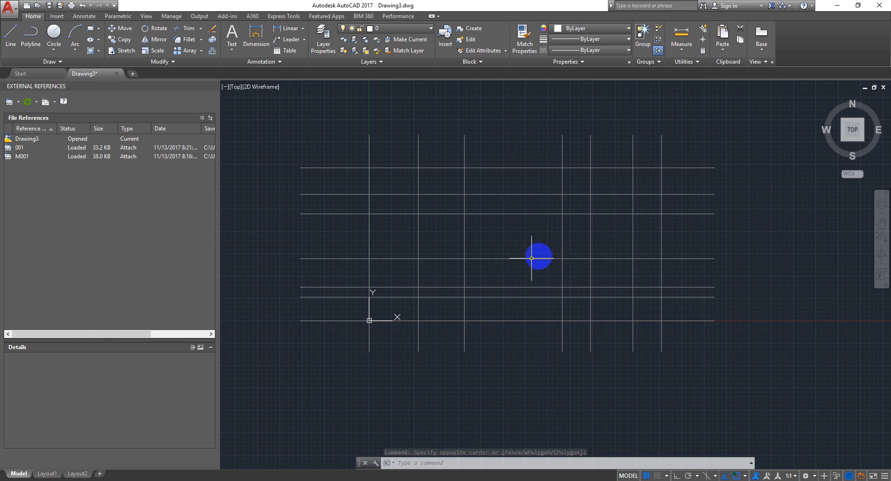
pyautogui.moveTo(529, 282); pyautogui.dragTo(519, 310, button='middle')
pyautogui.click(478, 147)
pyautogui.click(669, 192)
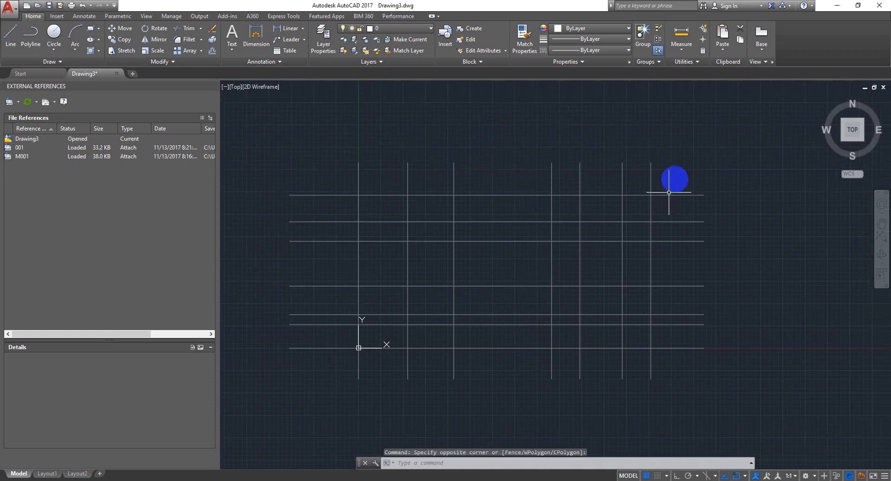
pyautogui.click(702, 155)
pyautogui.click(664, 215)
pyautogui.press('Escape')
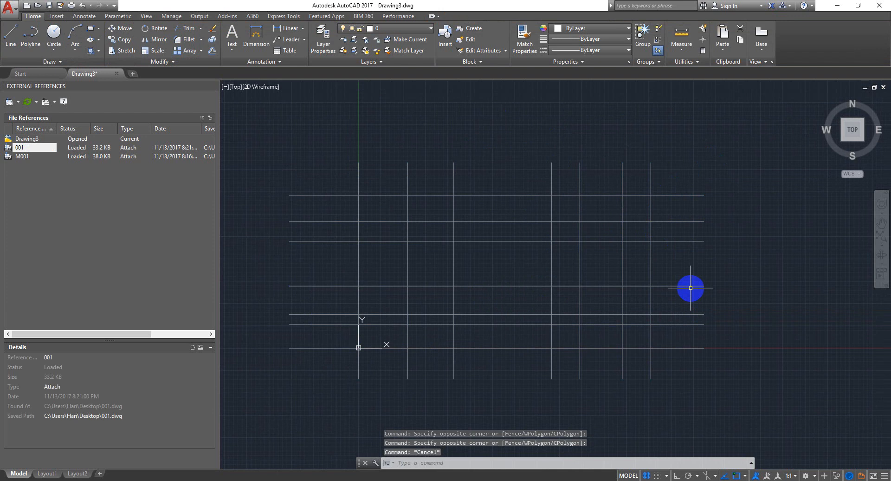
# Check which reference type options are available for the nested reference M001 in the external references list.
pyautogui.click(27, 157)
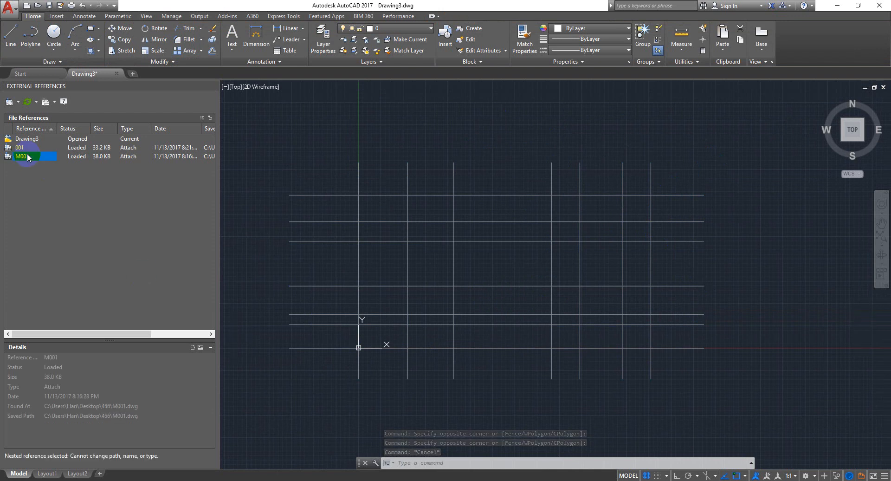
pyautogui.rightClick(45, 158)
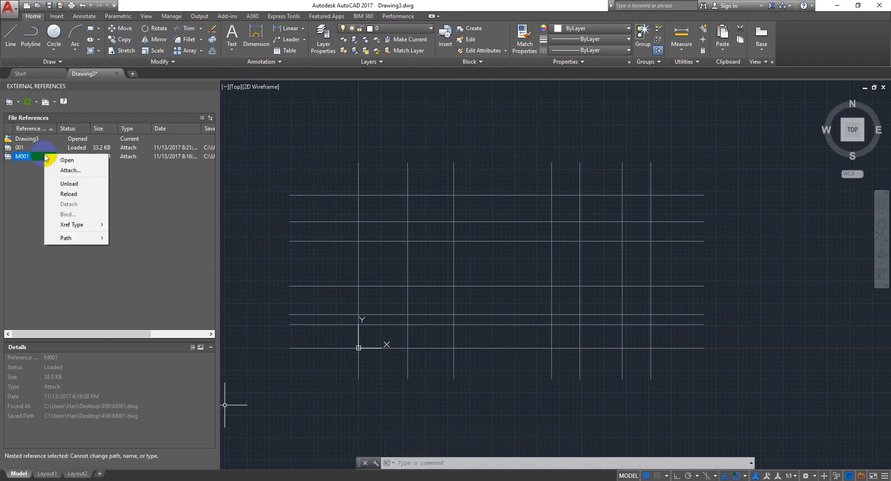
pyautogui.moveTo(84, 225)
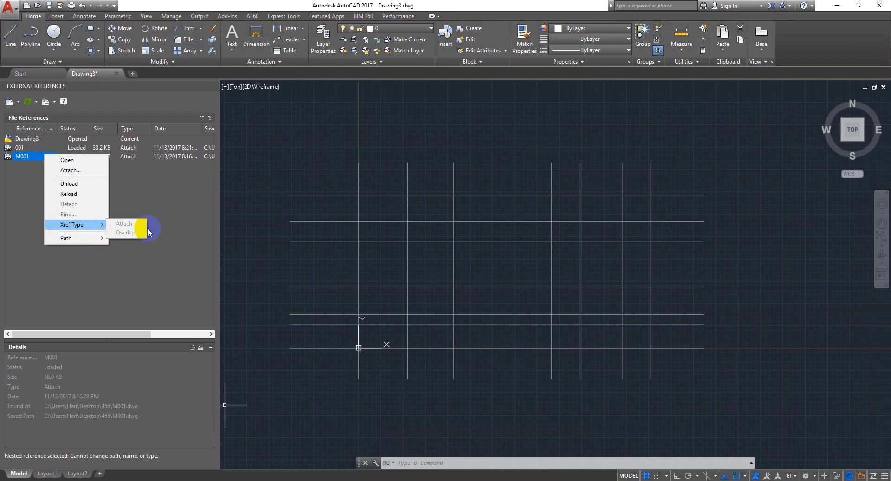
pyautogui.click(134, 253)
# Set the reference type of 001 to Attach and clear the selection.
pyautogui.click(32, 148)
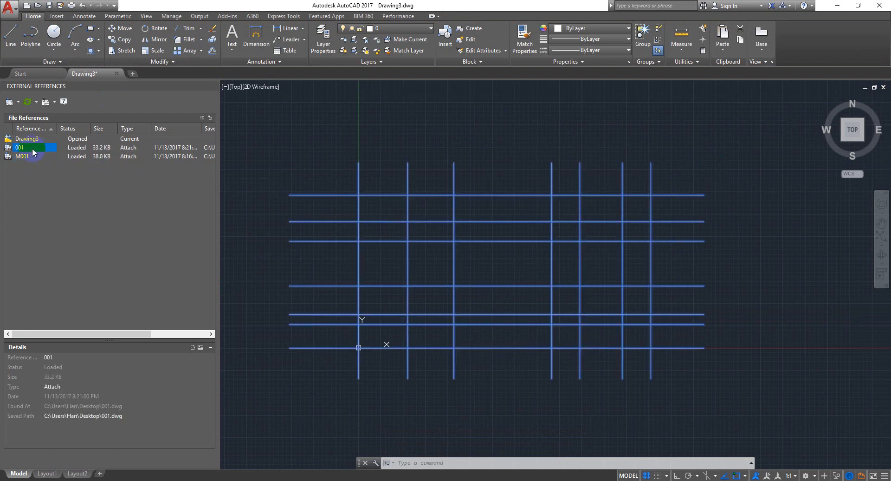
pyautogui.rightClick(32, 148)
pyautogui.moveTo(81, 221)
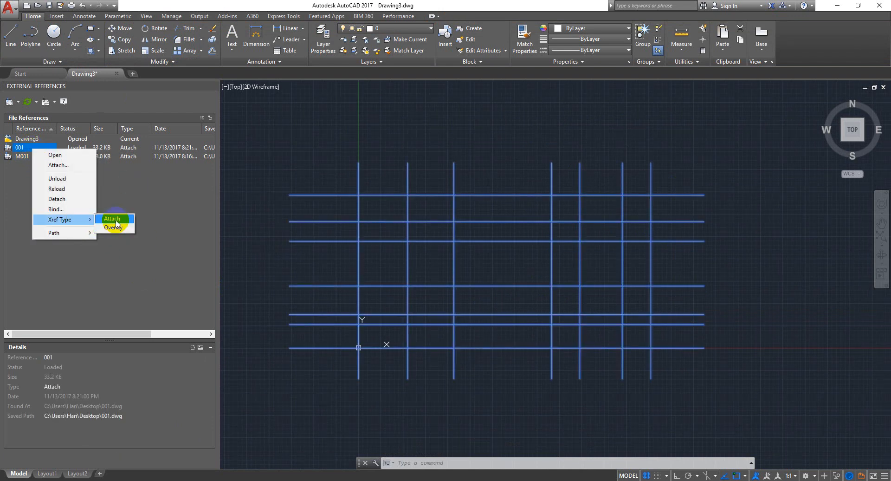
pyautogui.click(115, 221)
pyautogui.press('Escape')
pyautogui.press('Escape')
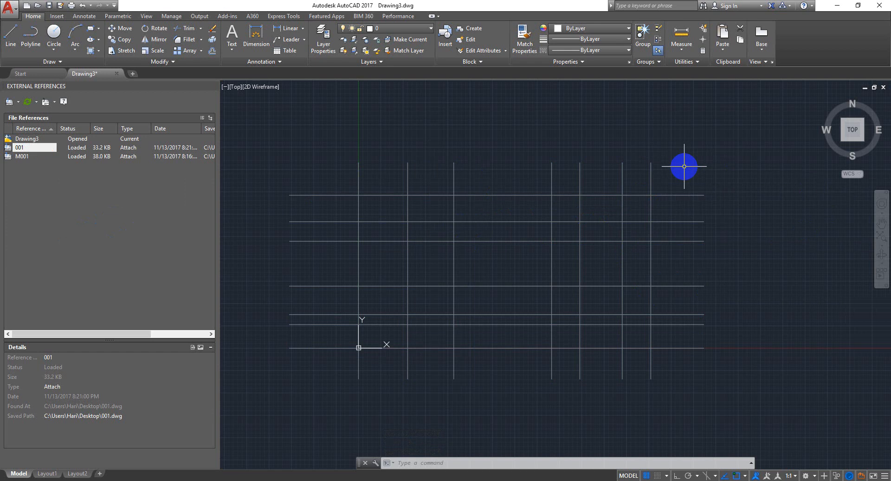
pyautogui.click(764, 204)
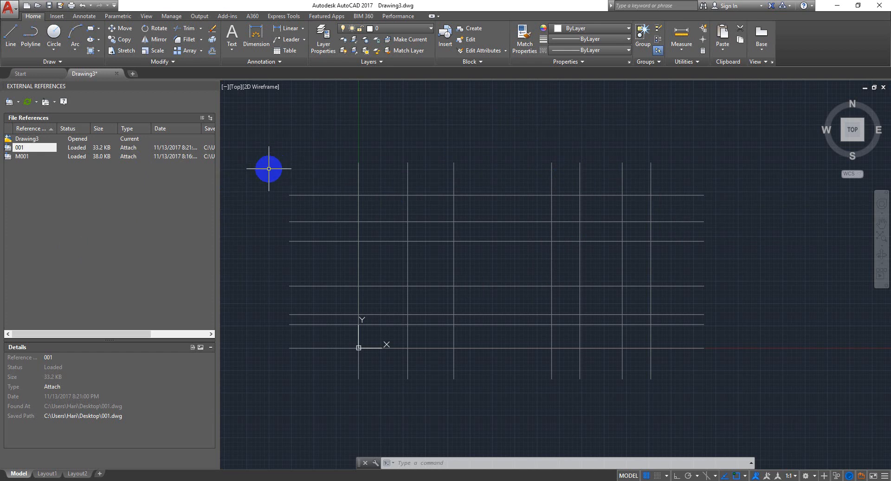
pyautogui.click(513, 142)
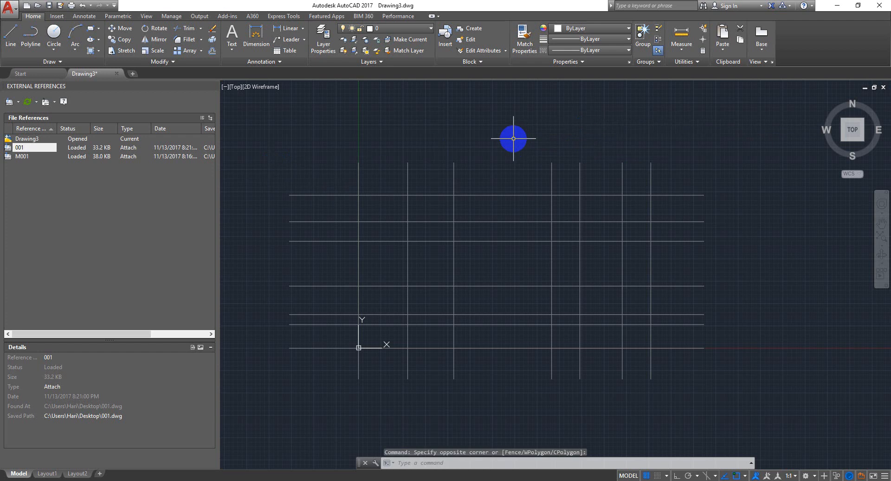
# Switch to the Road map document in Word and review the External References and File Path items with their path subitems.
pyautogui.click(278, 479)
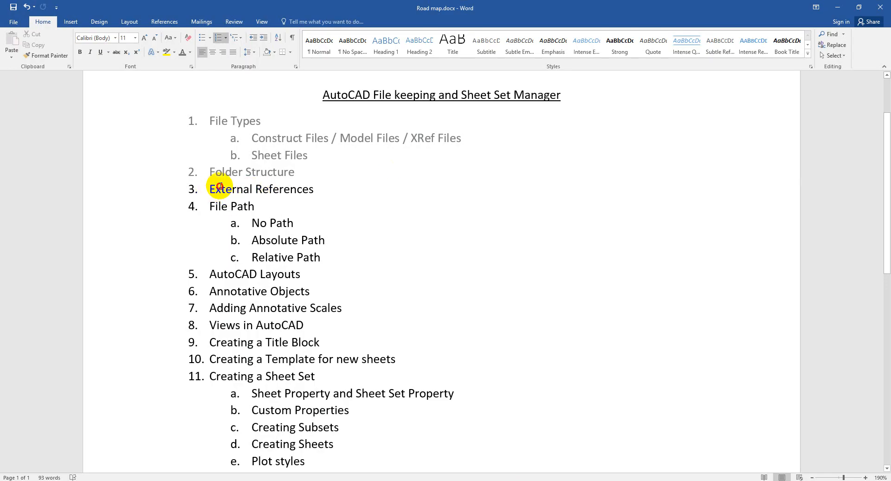
pyautogui.moveTo(211, 206); pyautogui.dragTo(190, 197)
pyautogui.click(375, 262)
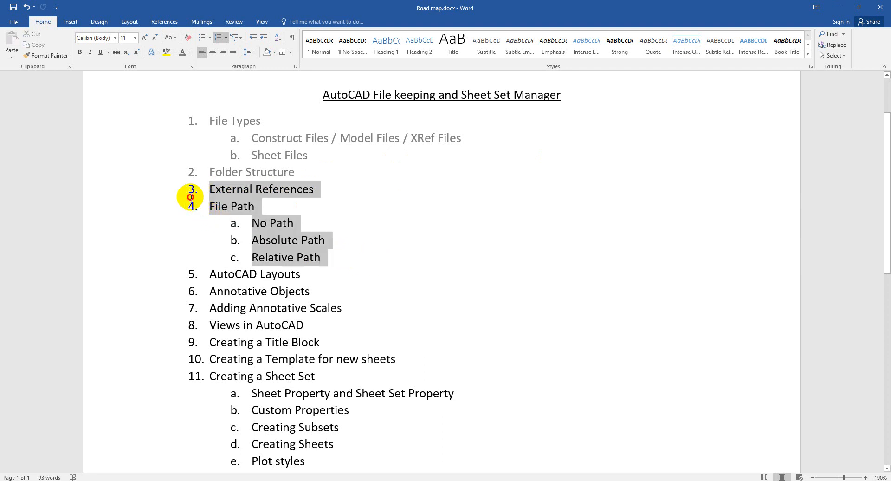
pyautogui.click(408, 284)
pyautogui.scroll(-1, 377, 290)
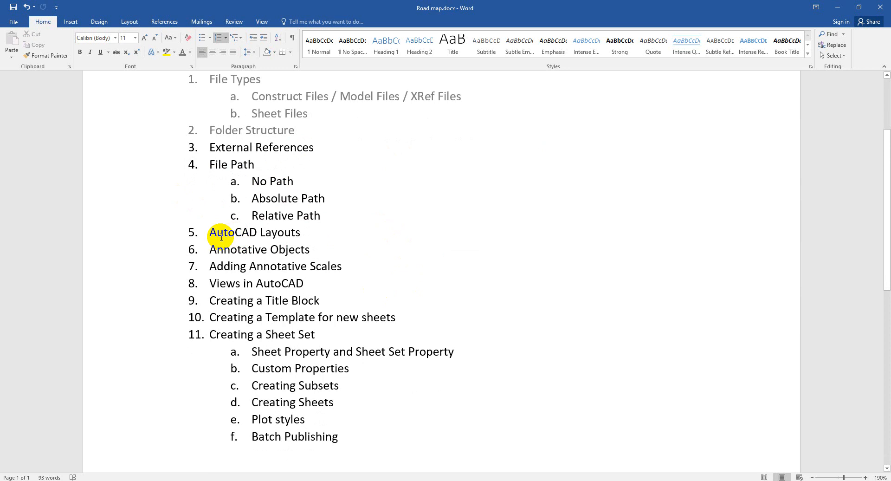
# Highlight the AutoCAD Layouts item and the Annotative Objects item in turn to review the upcoming topics.
pyautogui.moveTo(209, 232); pyautogui.dragTo(328, 217)
pyautogui.moveTo(216, 233); pyautogui.dragTo(299, 231)
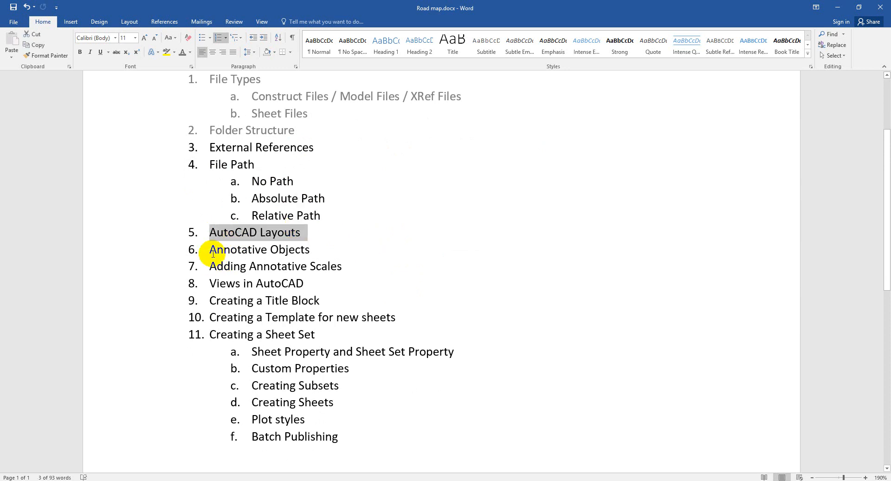
pyautogui.moveTo(210, 251); pyautogui.dragTo(307, 247)
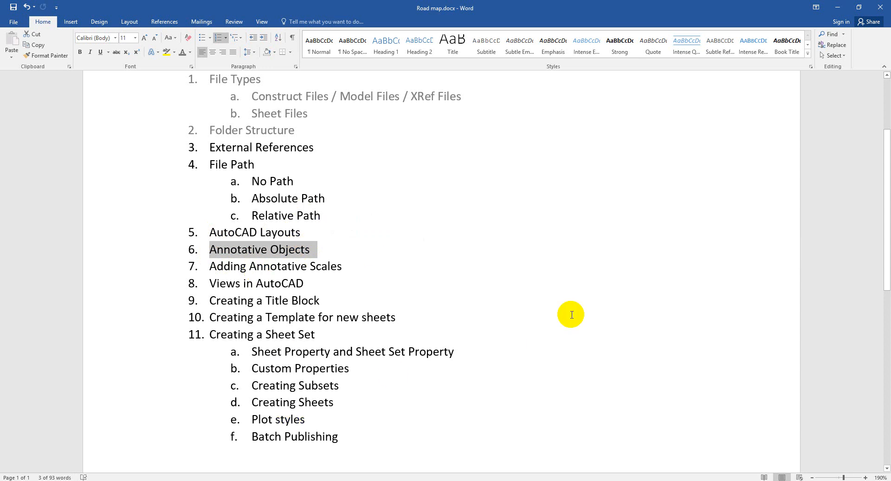
pyautogui.click(572, 313)
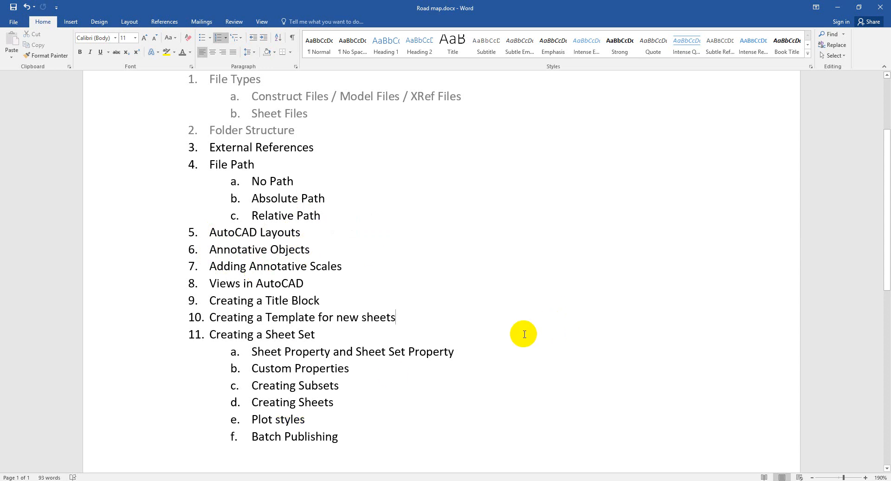